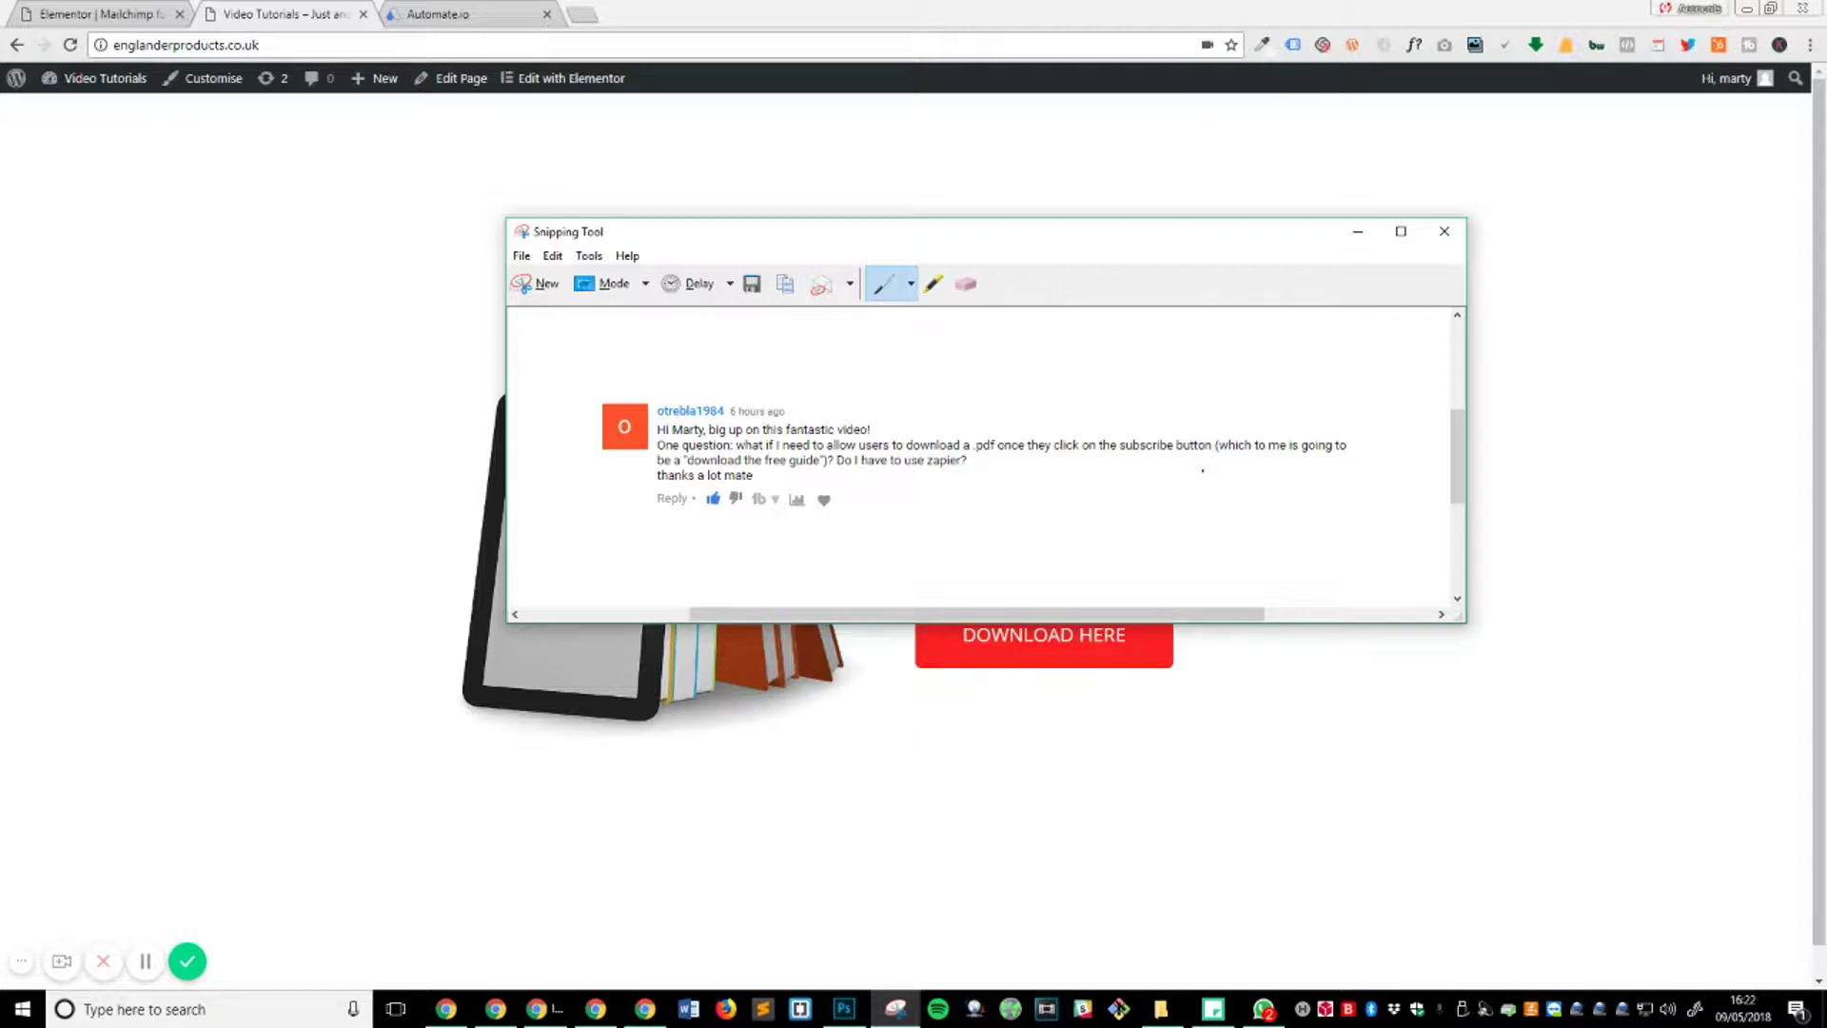
- Close the Snipping Tool capture of the viewer's question to reveal the eBooks landing page
key("alt+Tab")
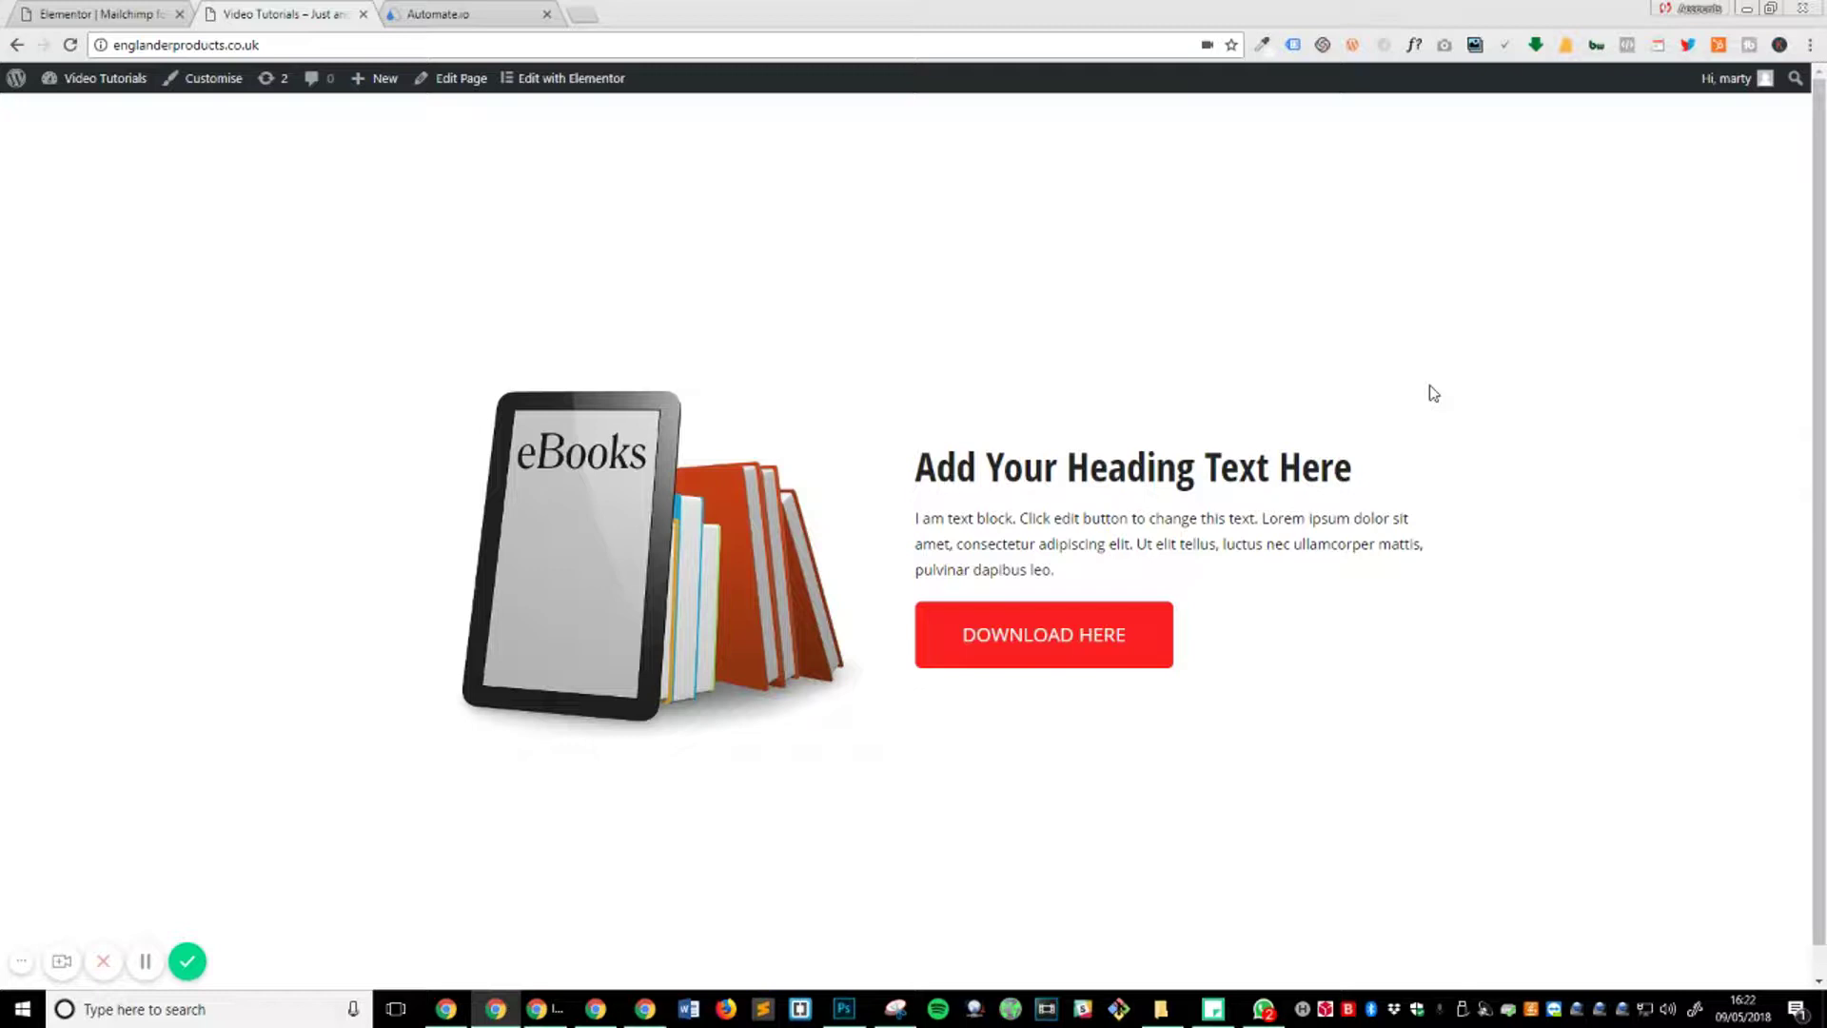
left_click(1042, 651)
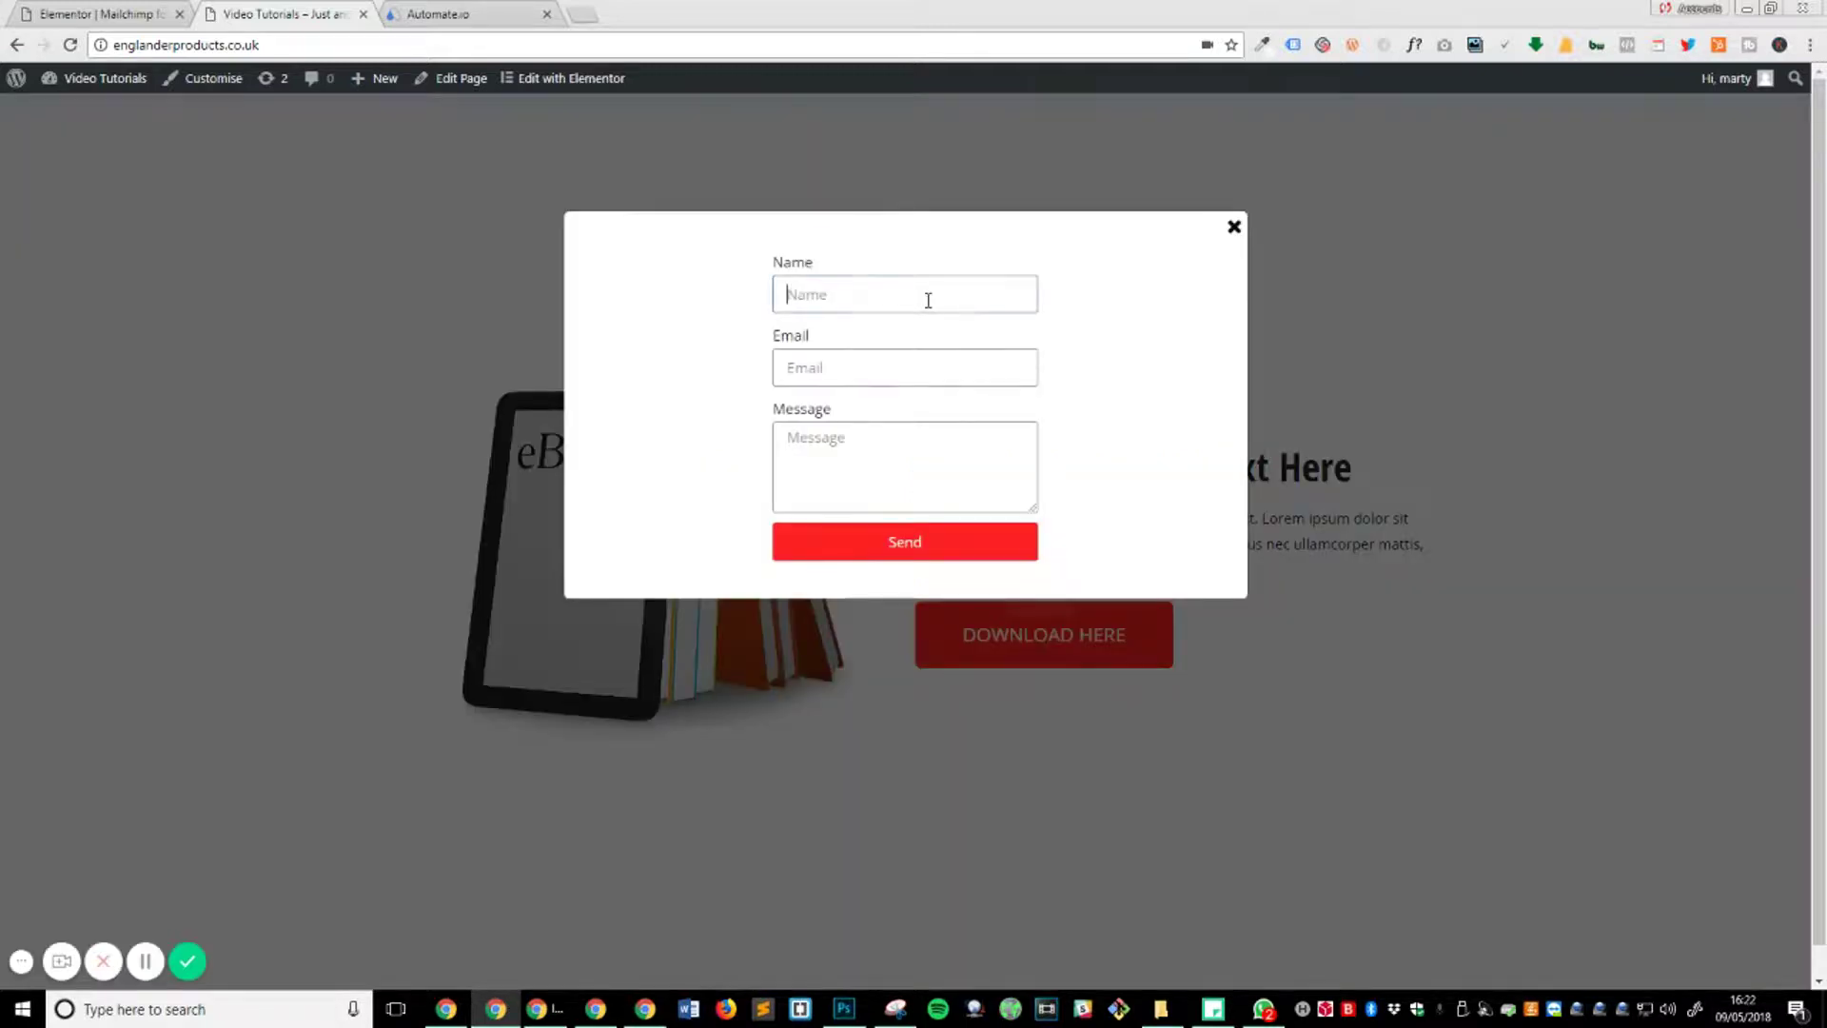
left_click(902, 368)
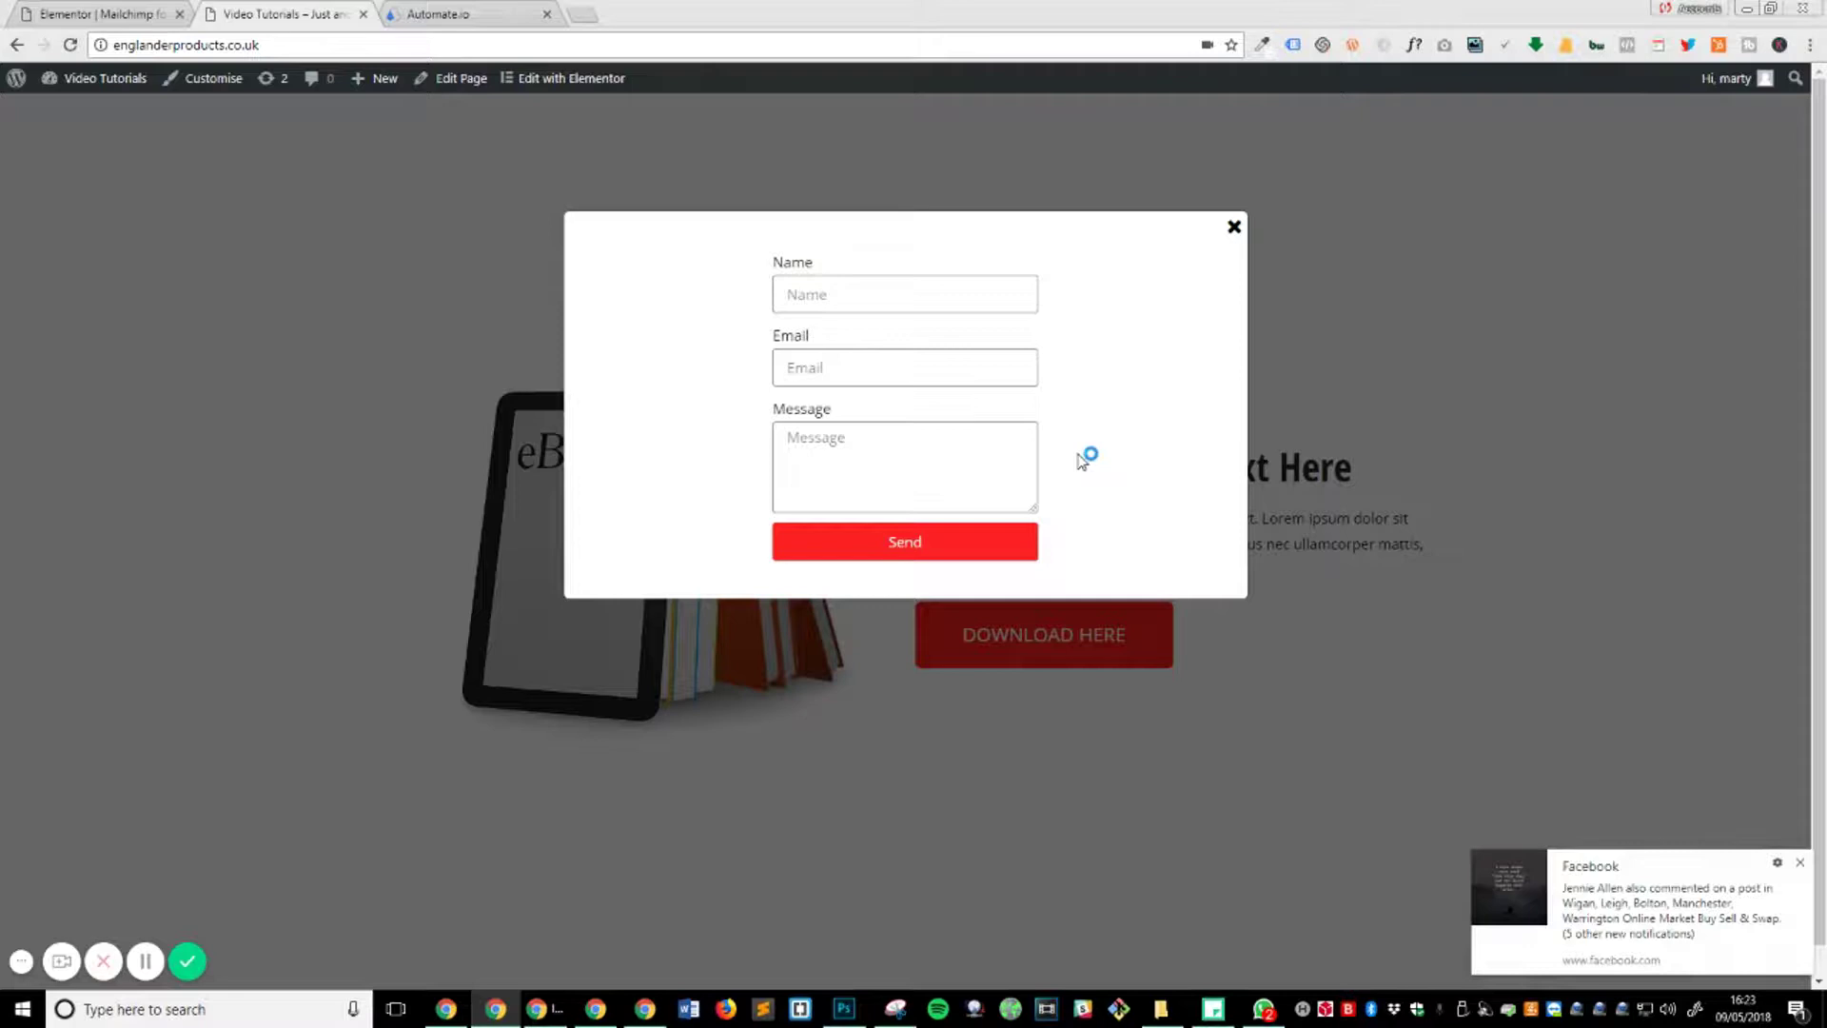
left_click(1799, 862)
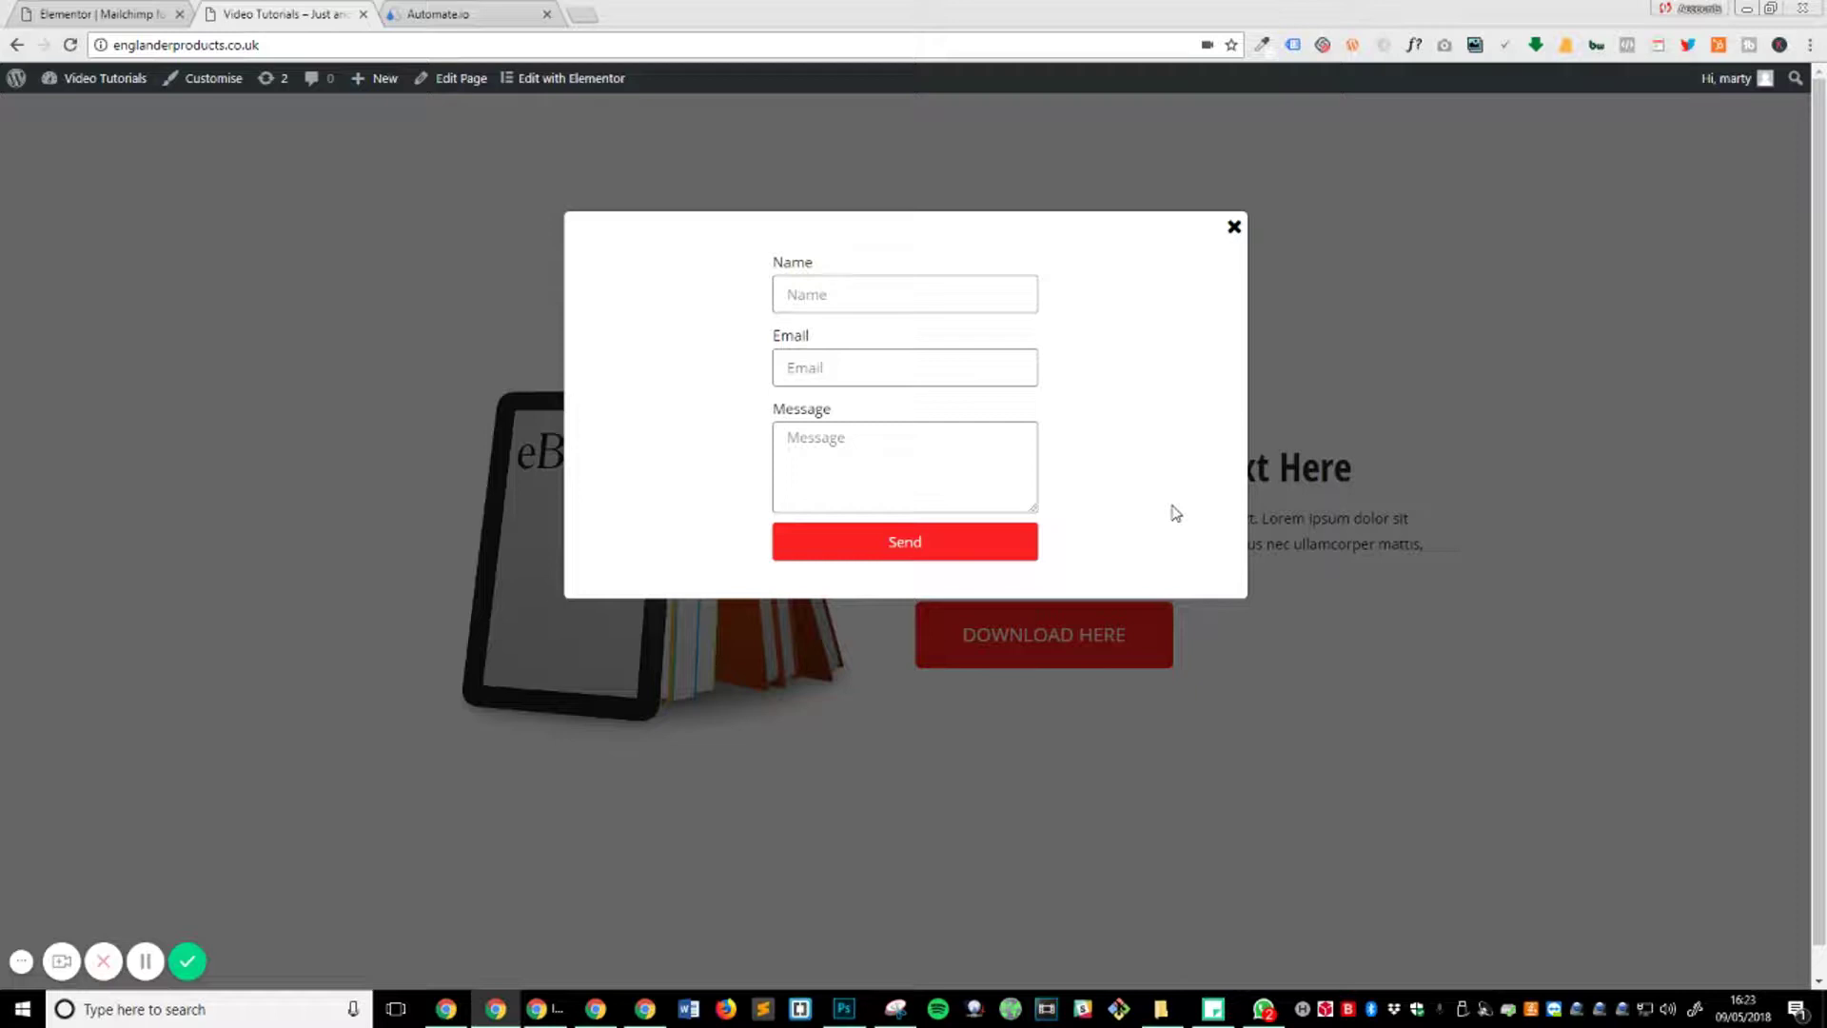
left_click(1234, 228)
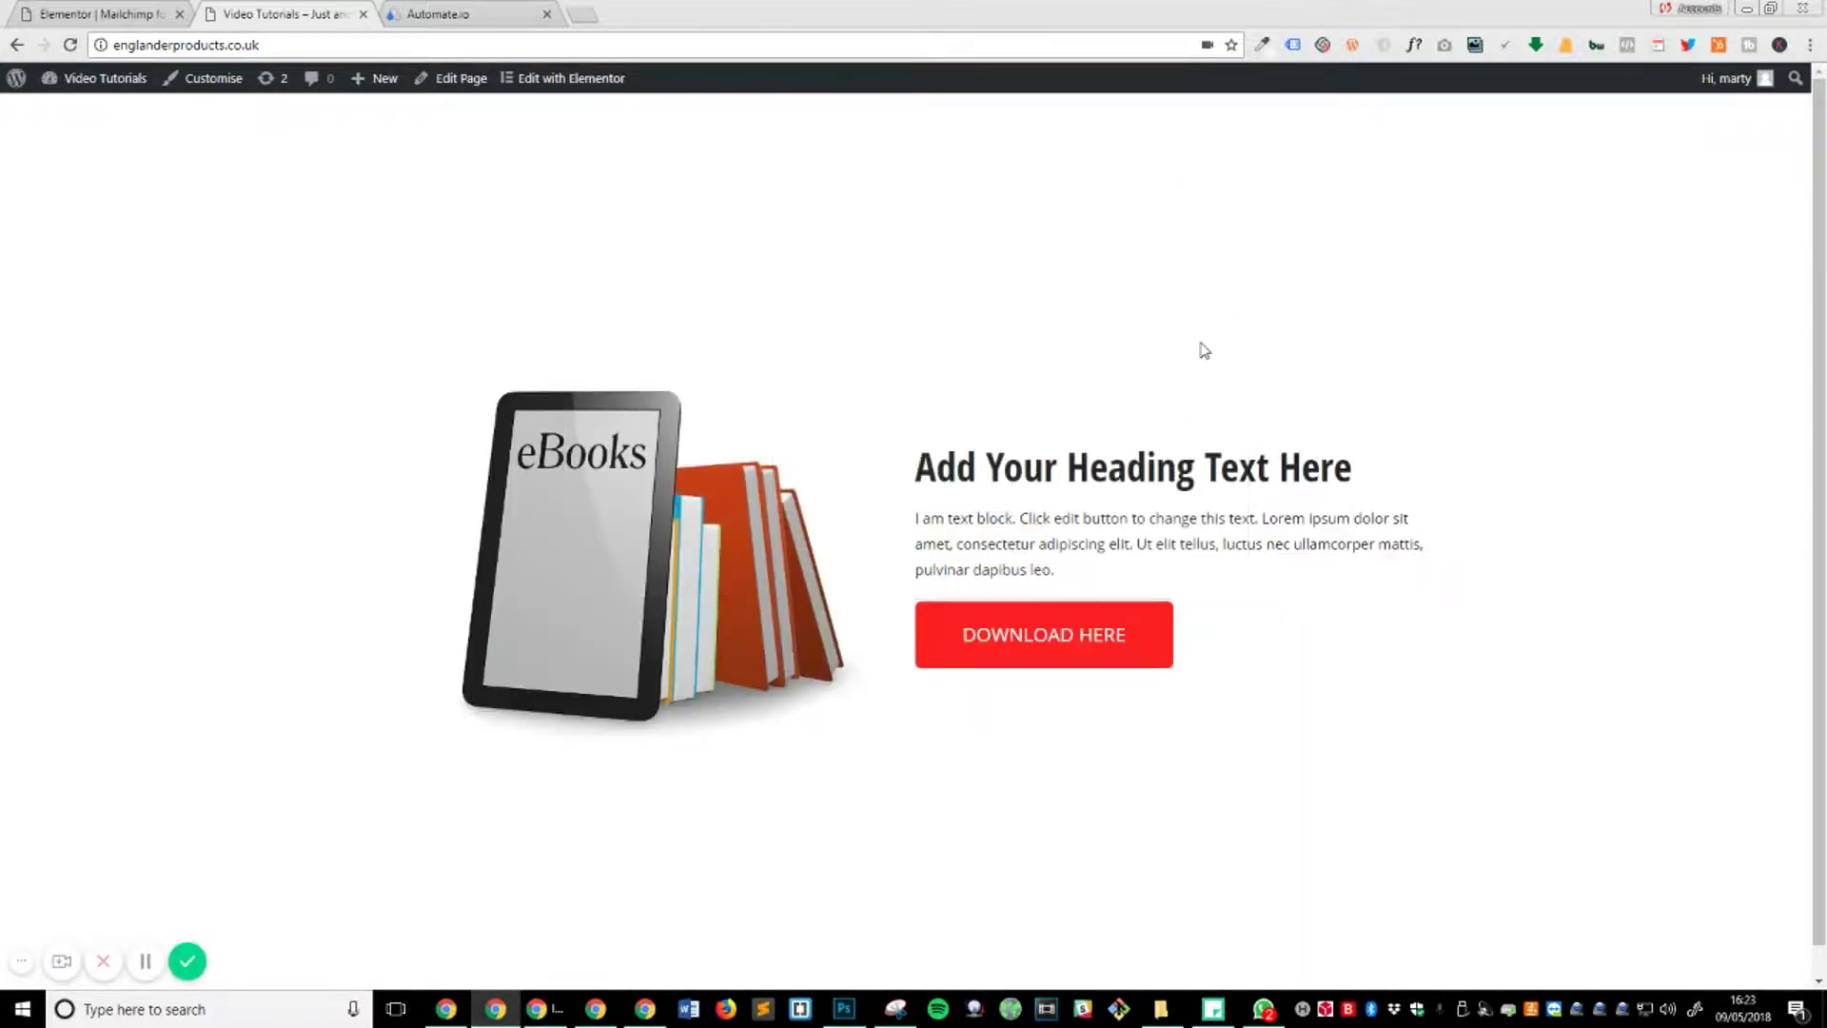
- Swap the popup's MailChimp form for a new Form widget (Name, Email, Message) and update
left_click(122, 10)
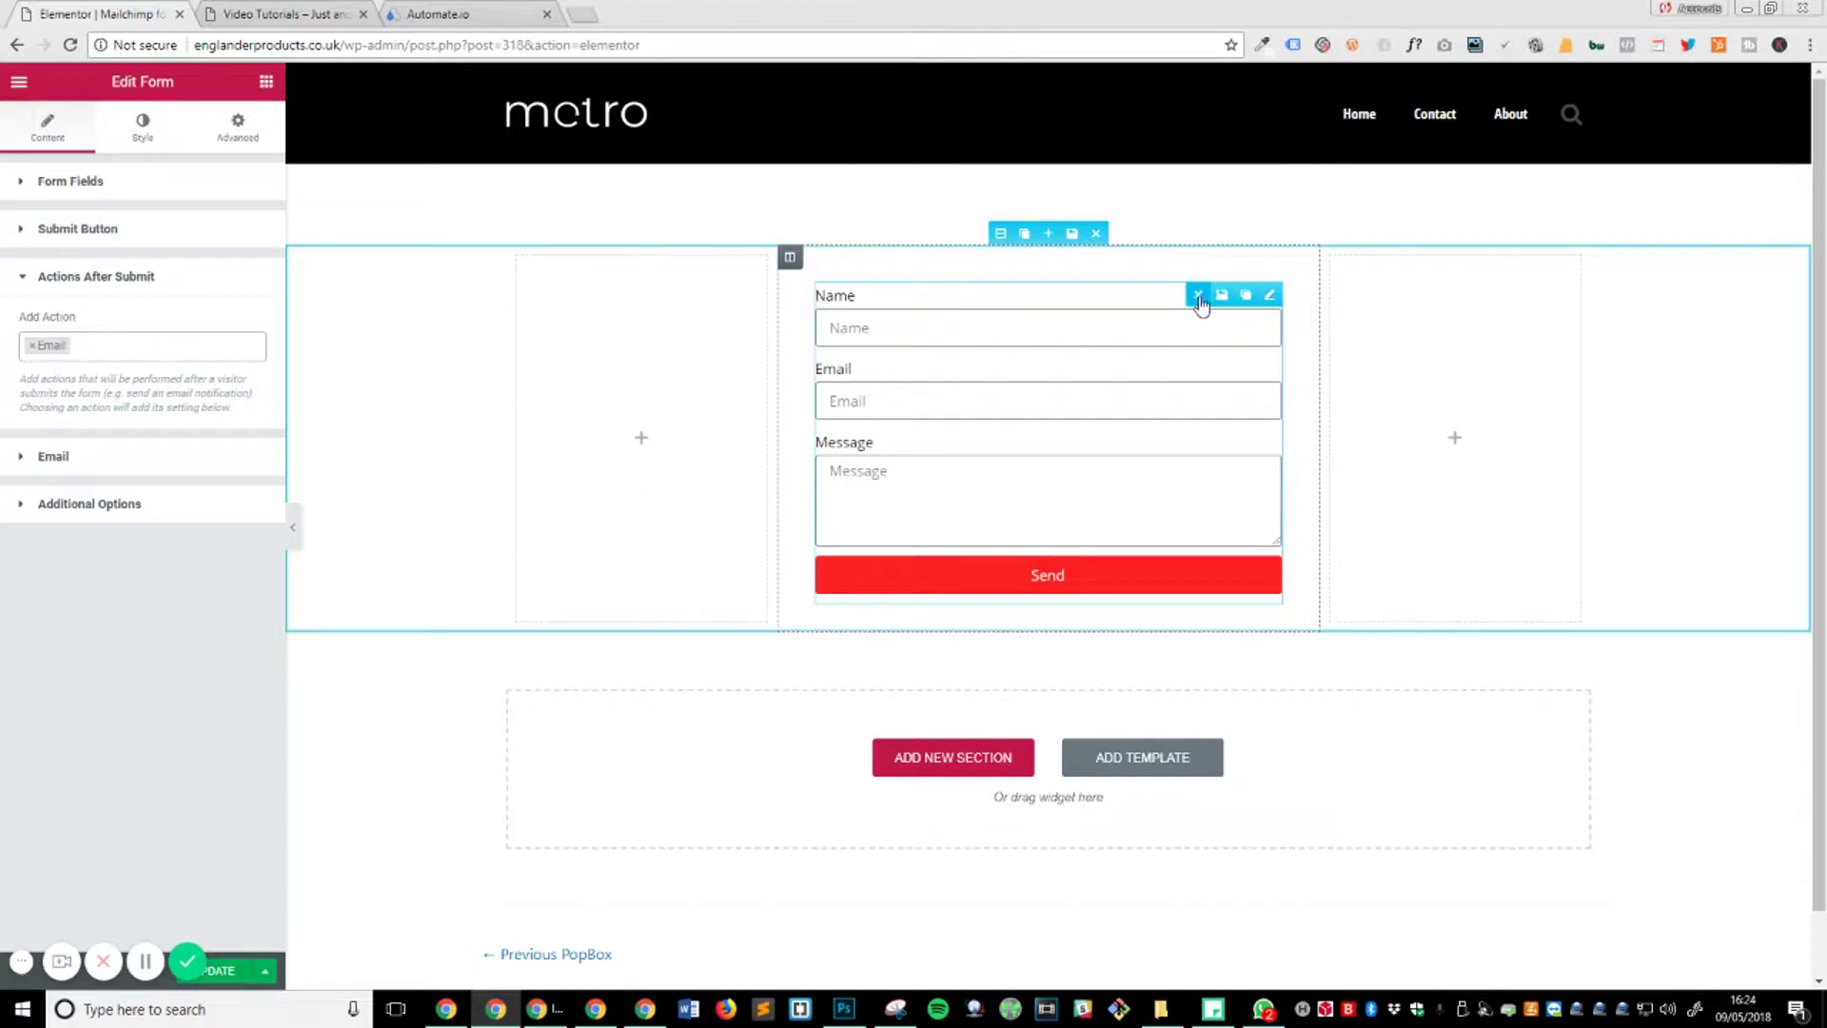
left_click(1197, 295)
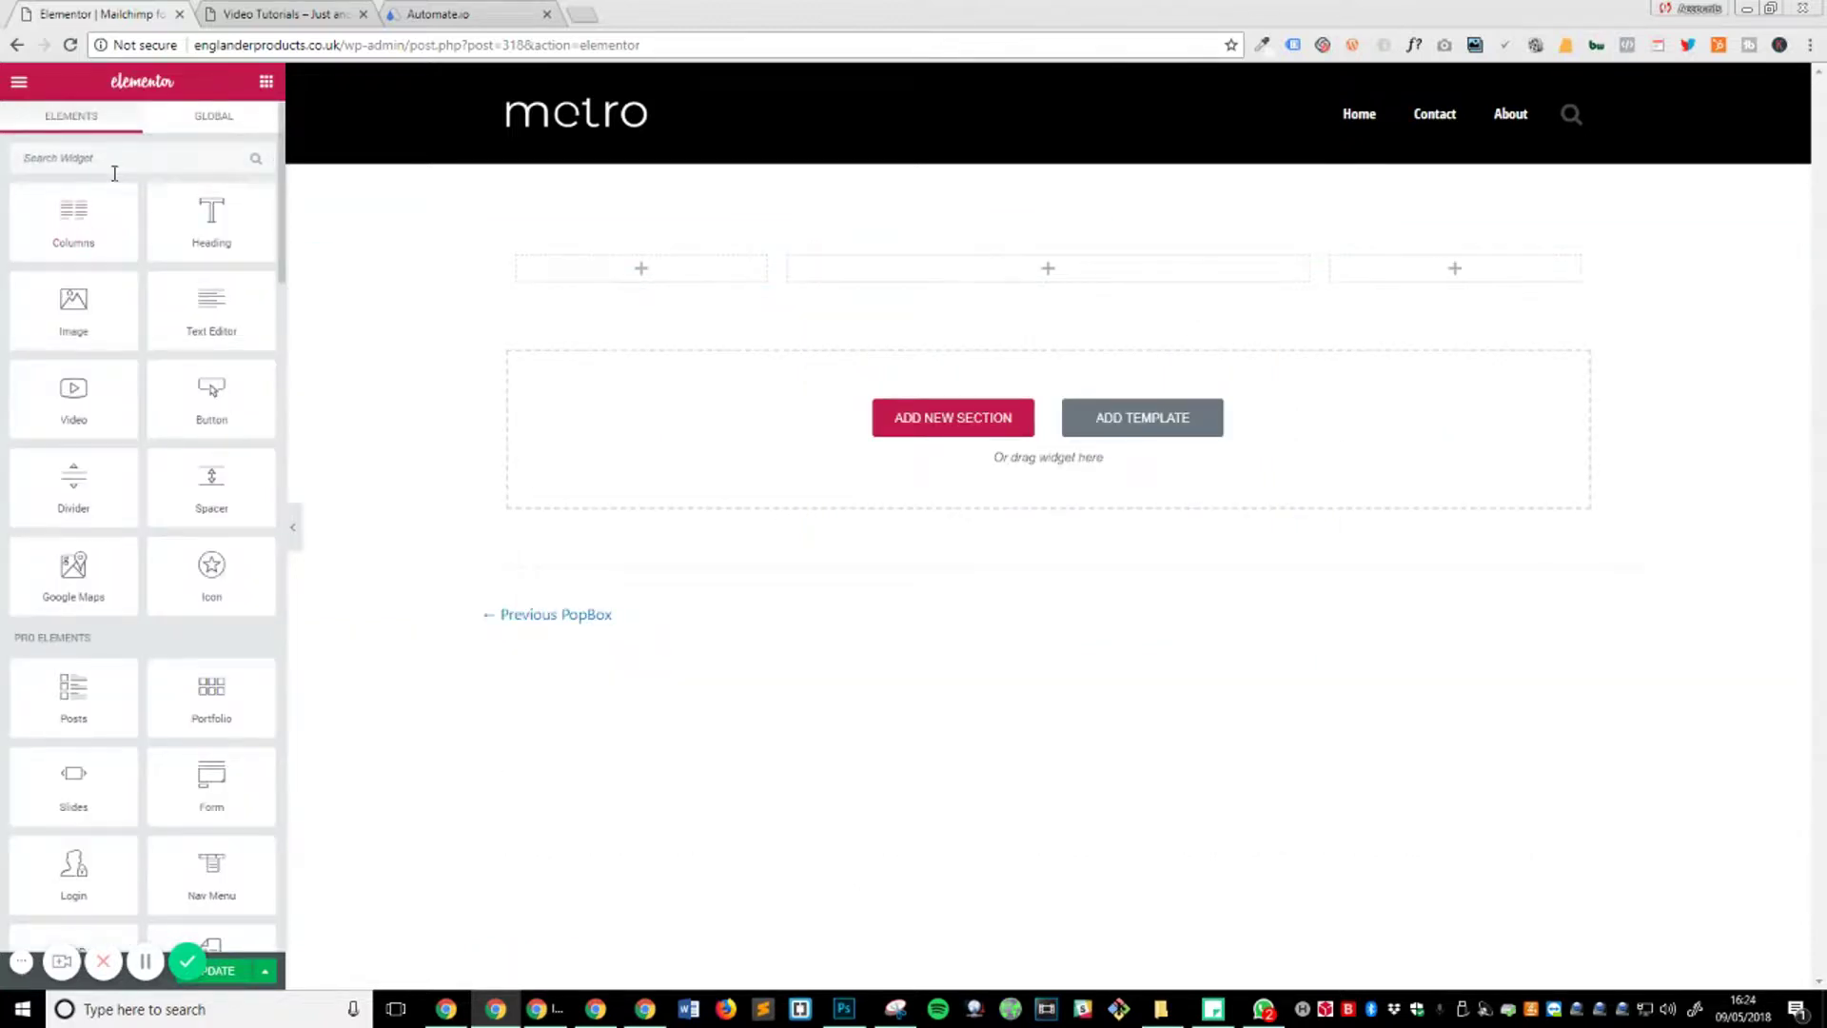
type("form")
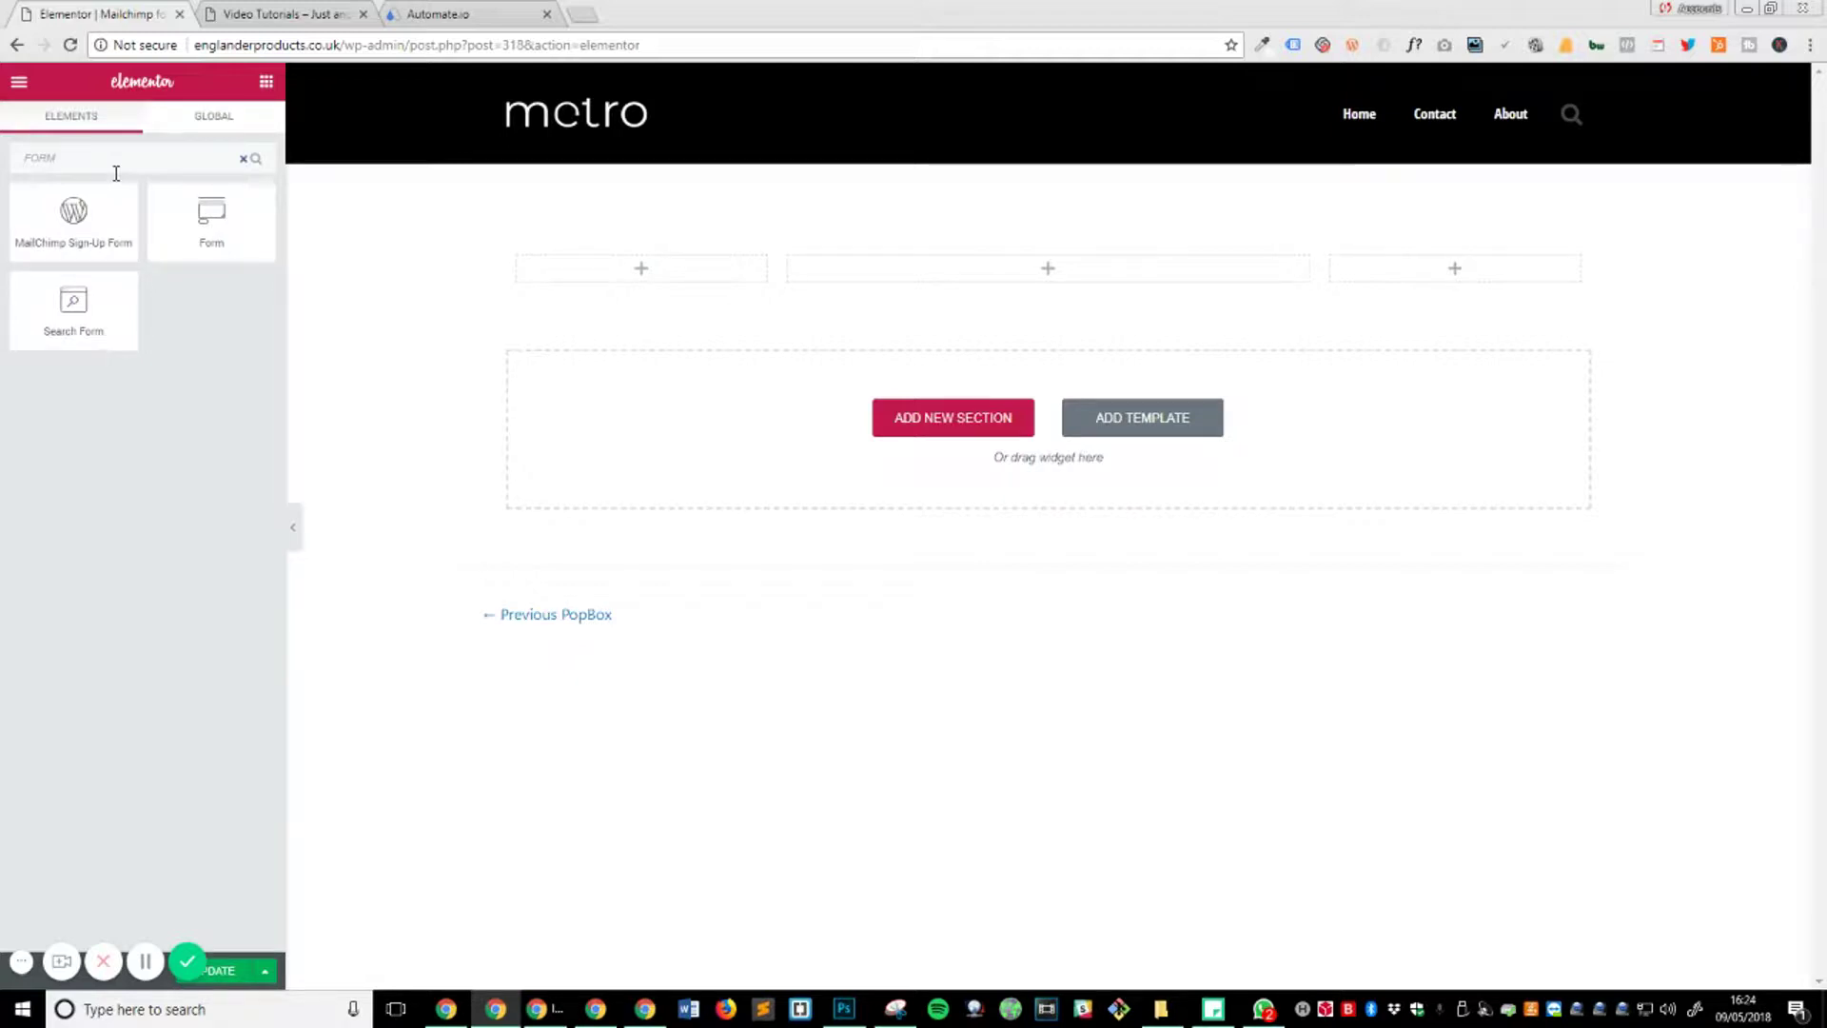
left_click_drag(72, 228, 1054, 281)
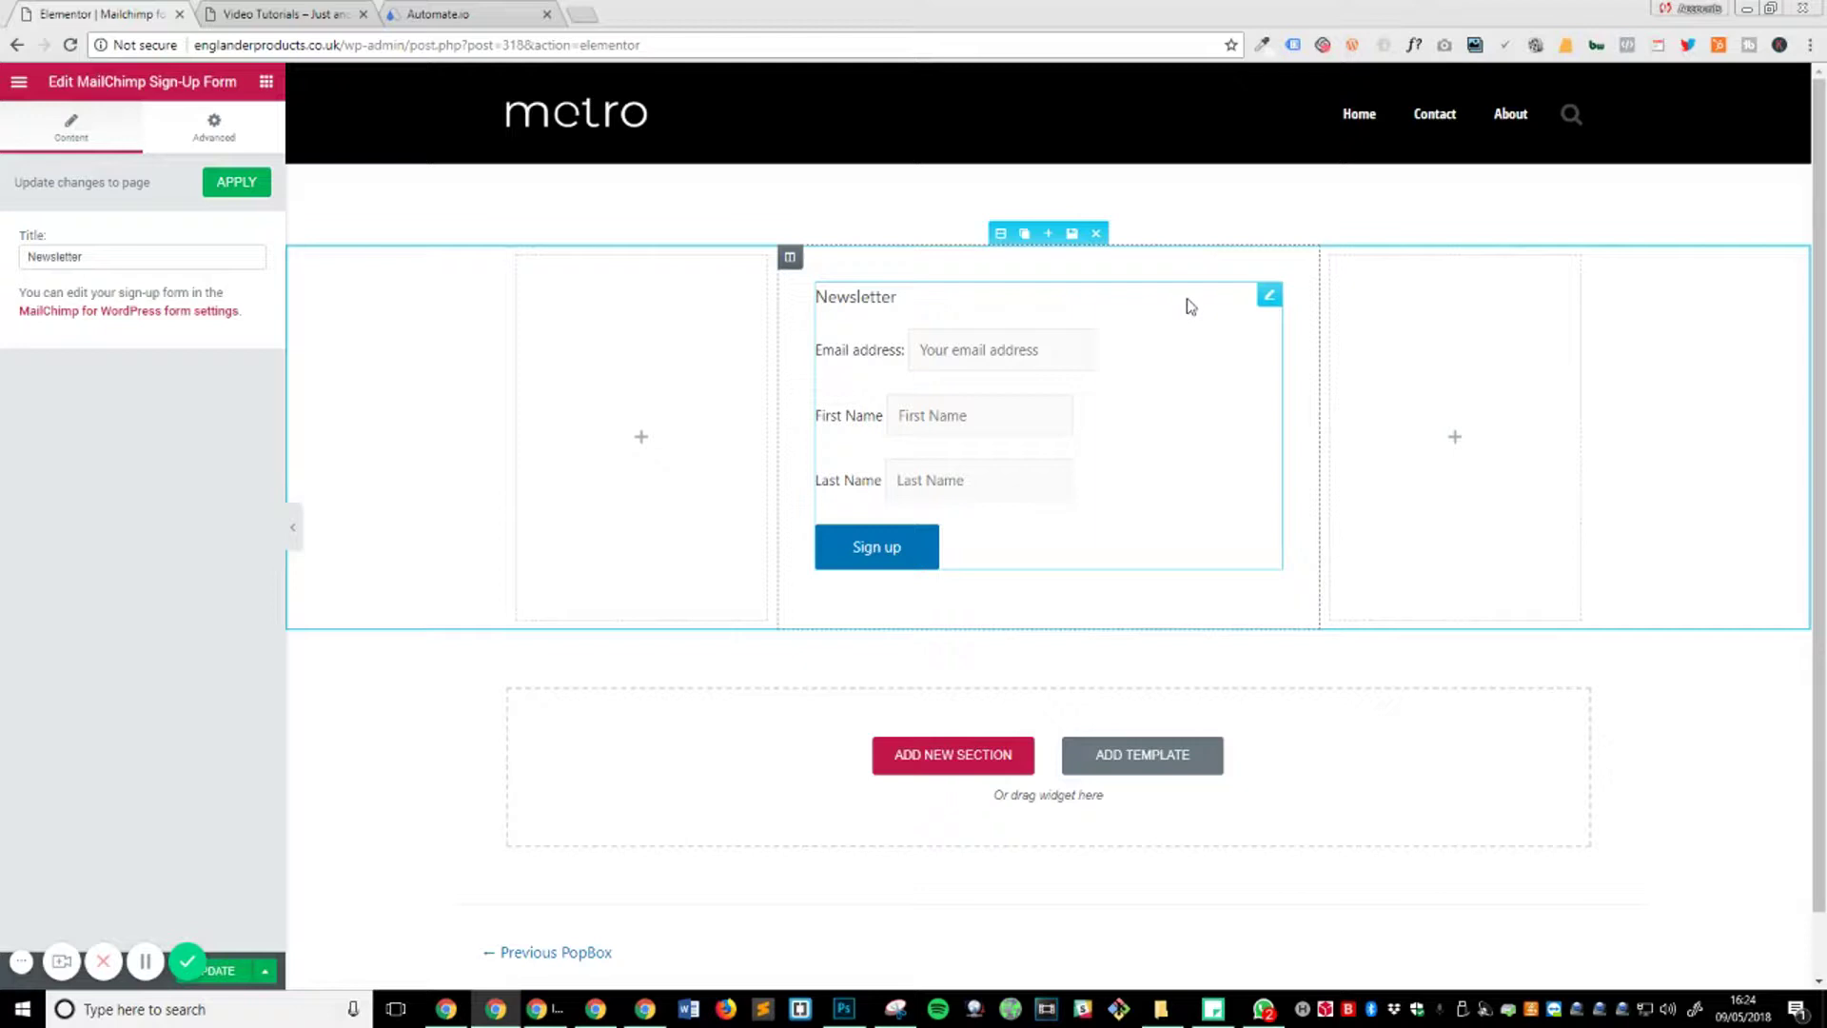
mouse_move(1268, 295)
left_click(1273, 296)
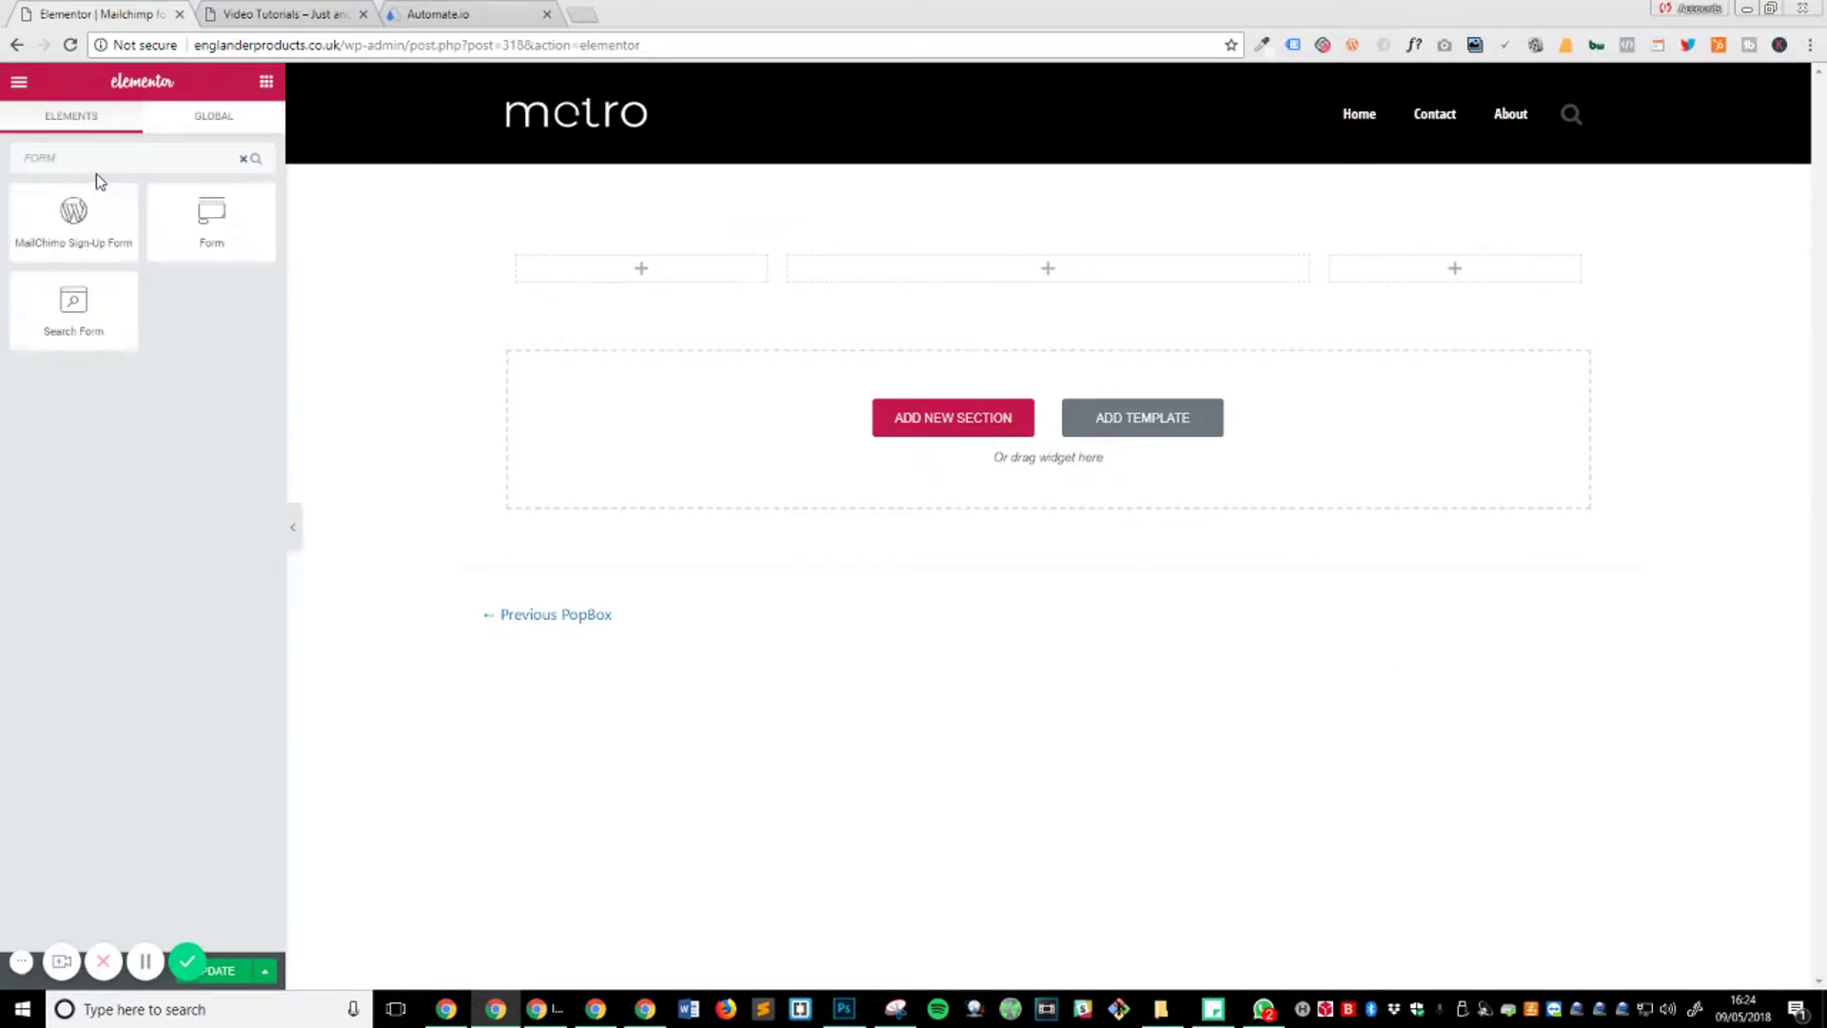
left_click_drag(211, 219, 994, 267)
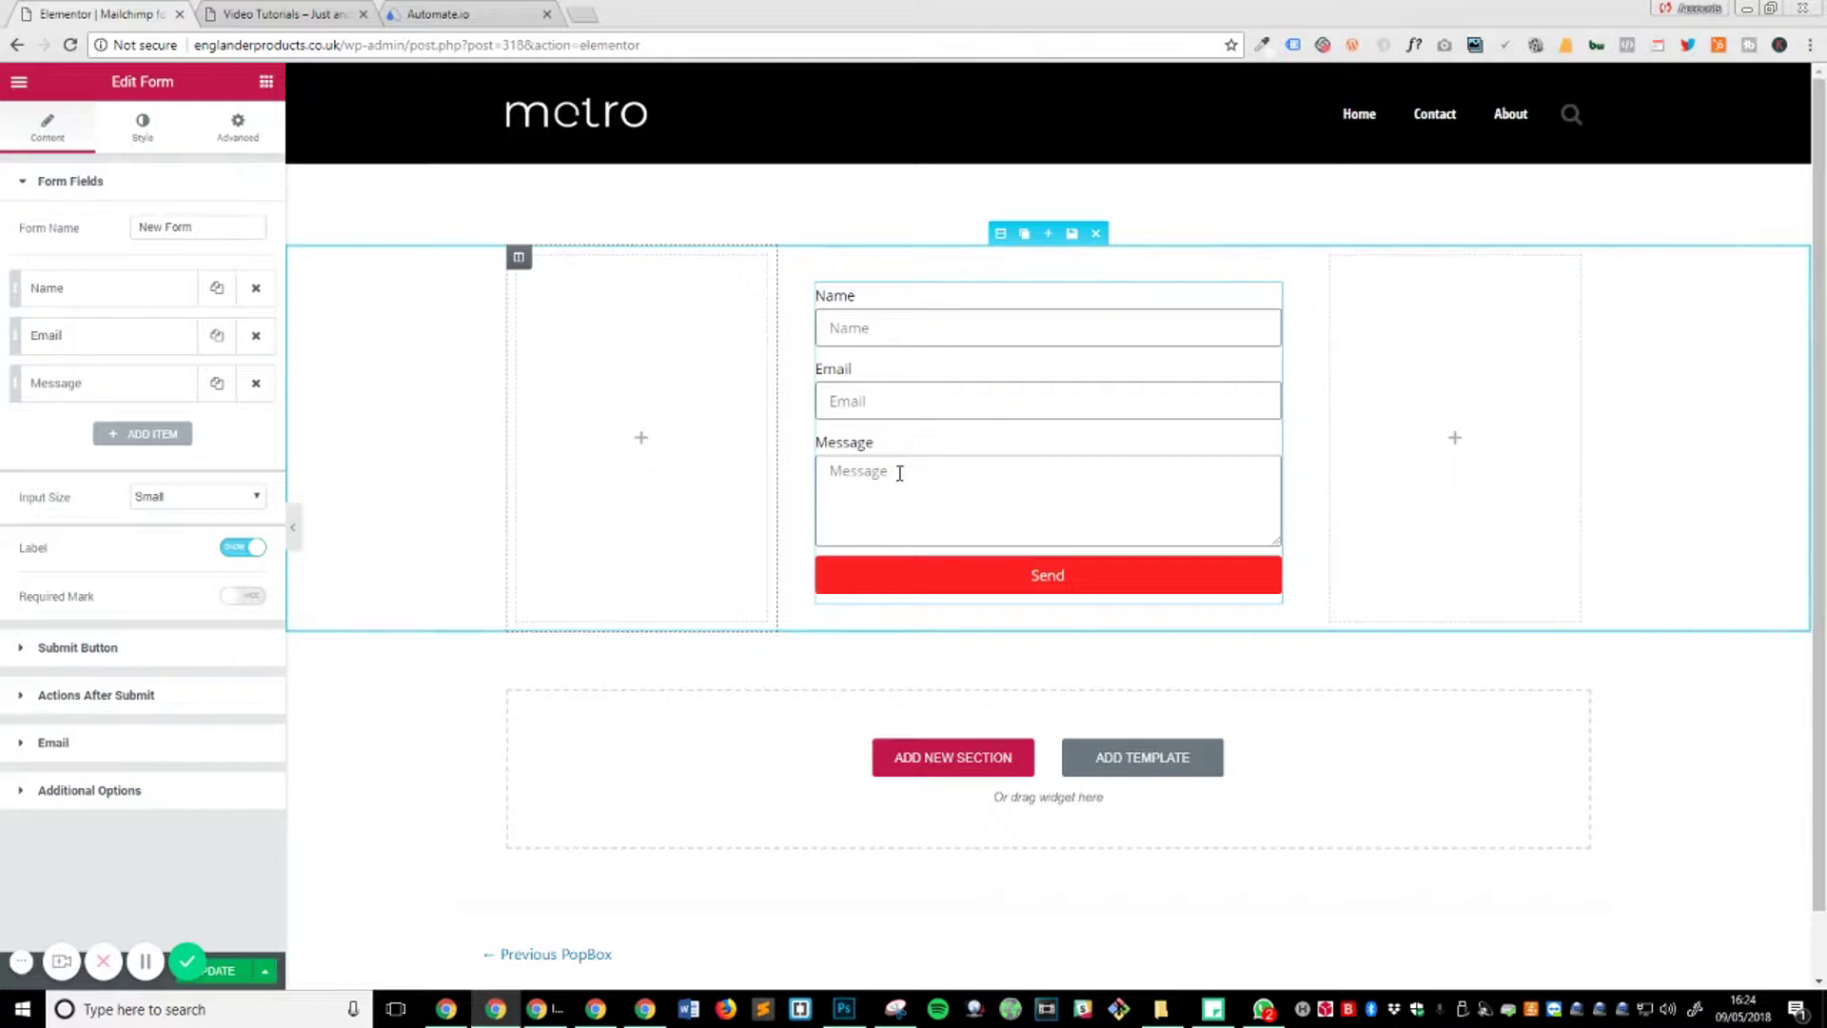
left_click(246, 980)
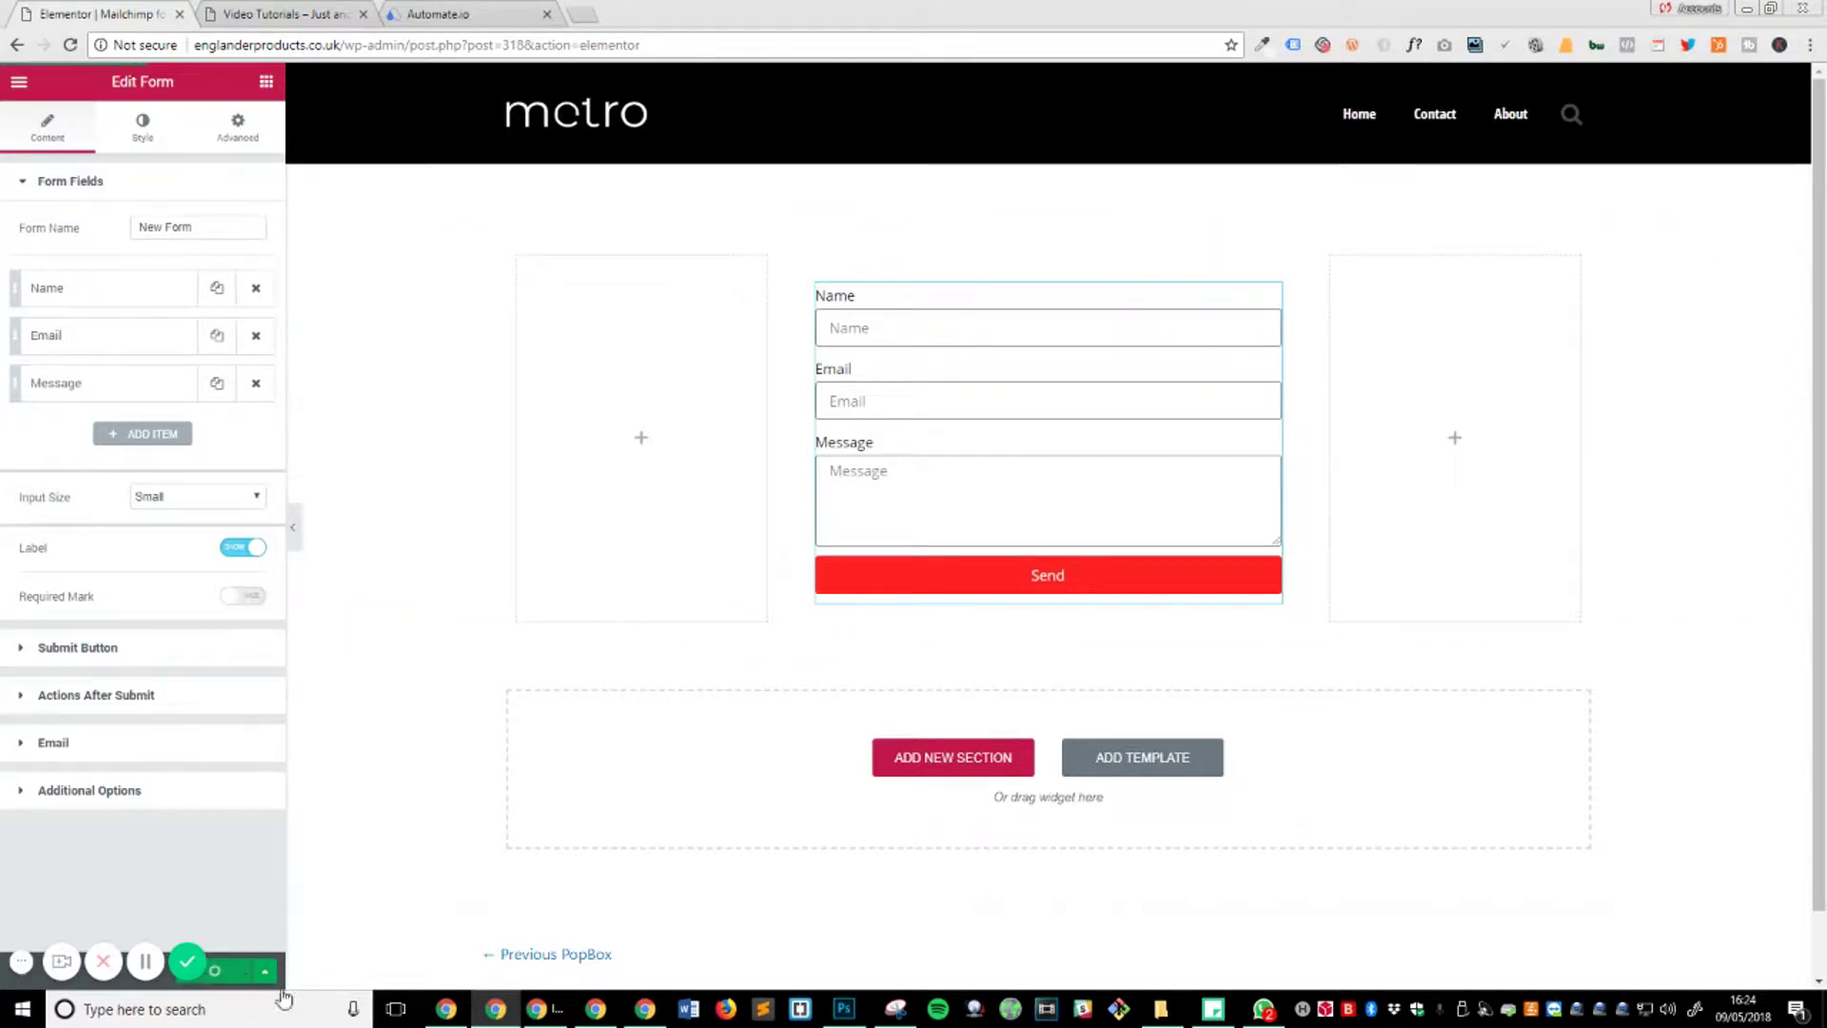
left_click(261, 23)
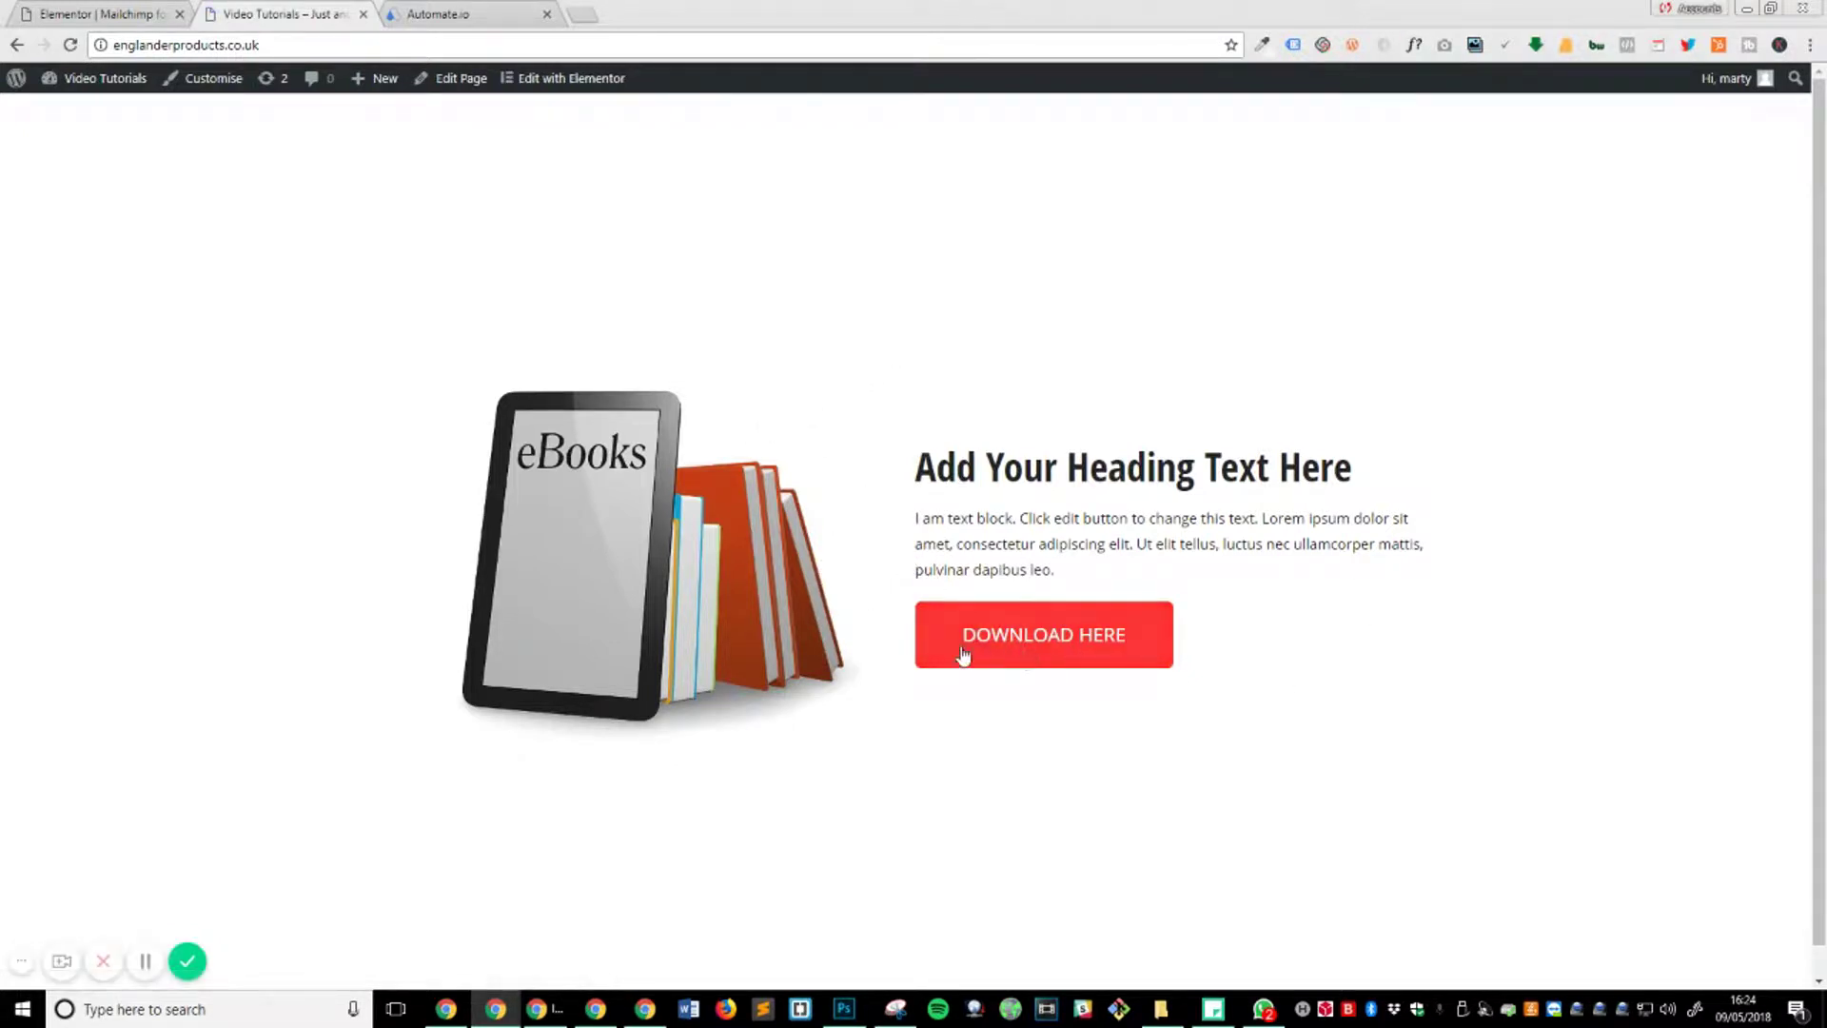
left_click(1018, 638)
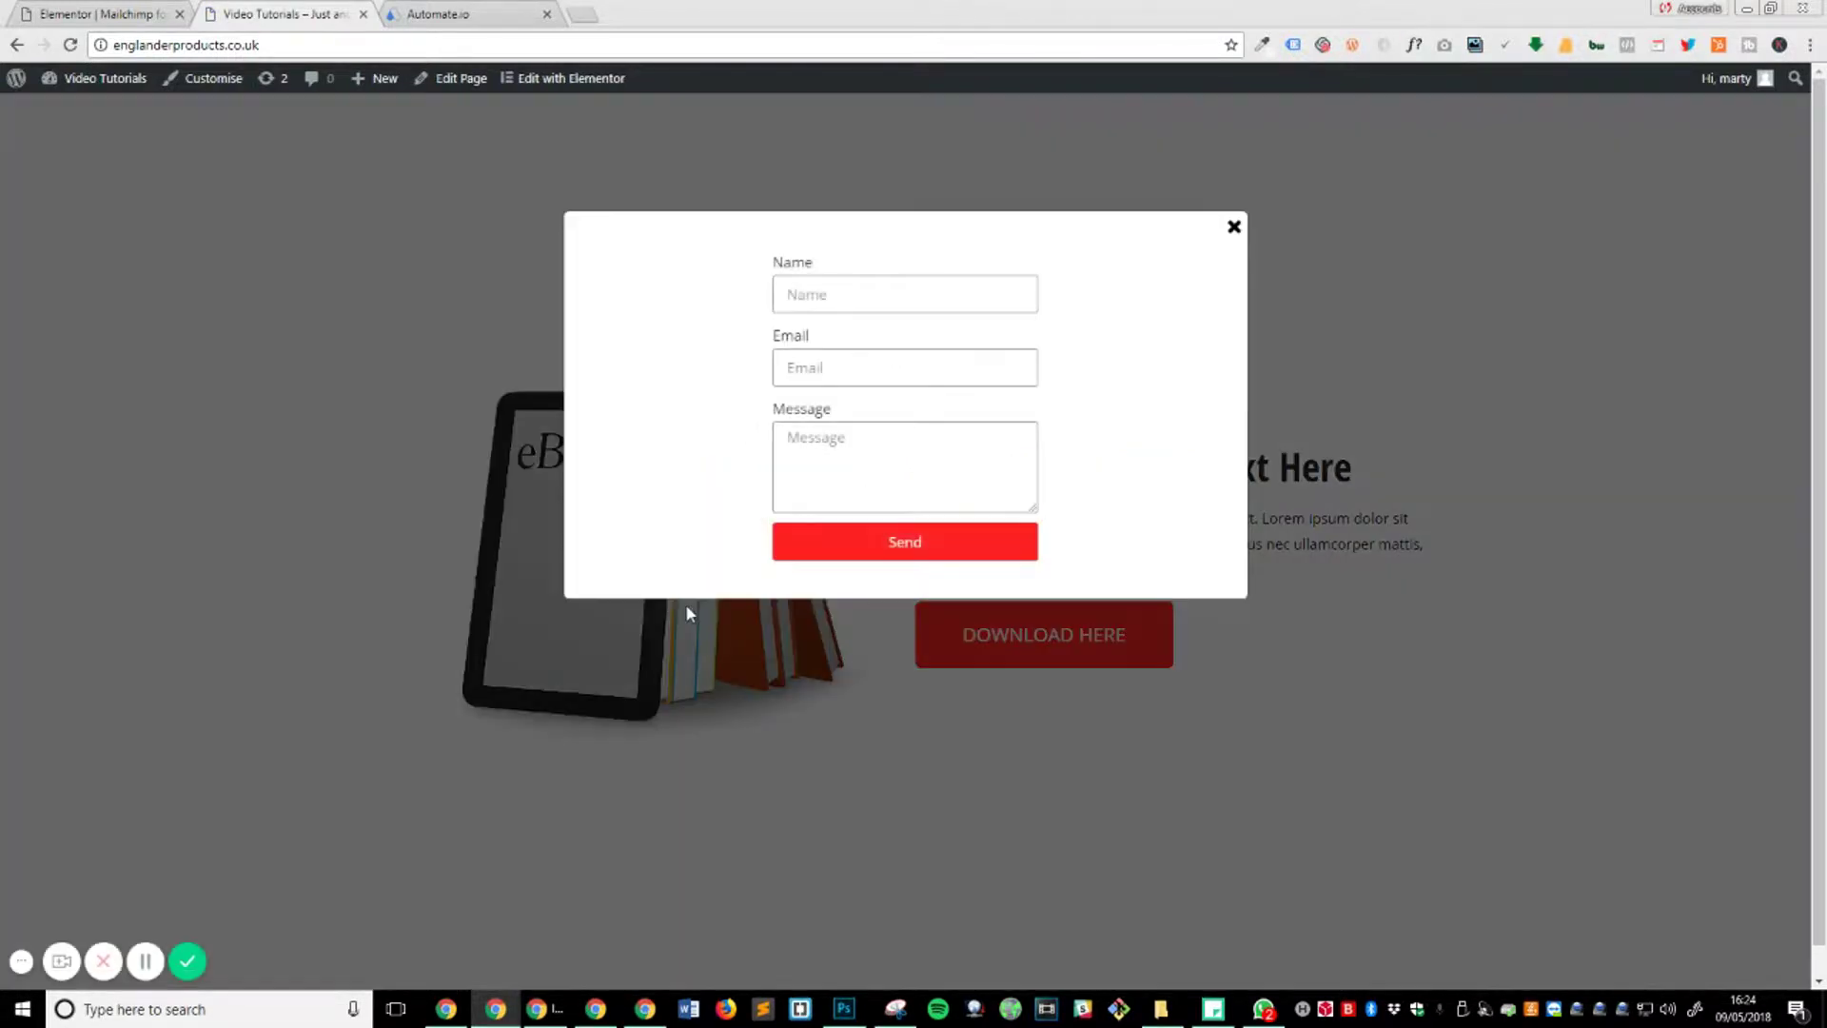
left_click(1234, 226)
left_click(143, 13)
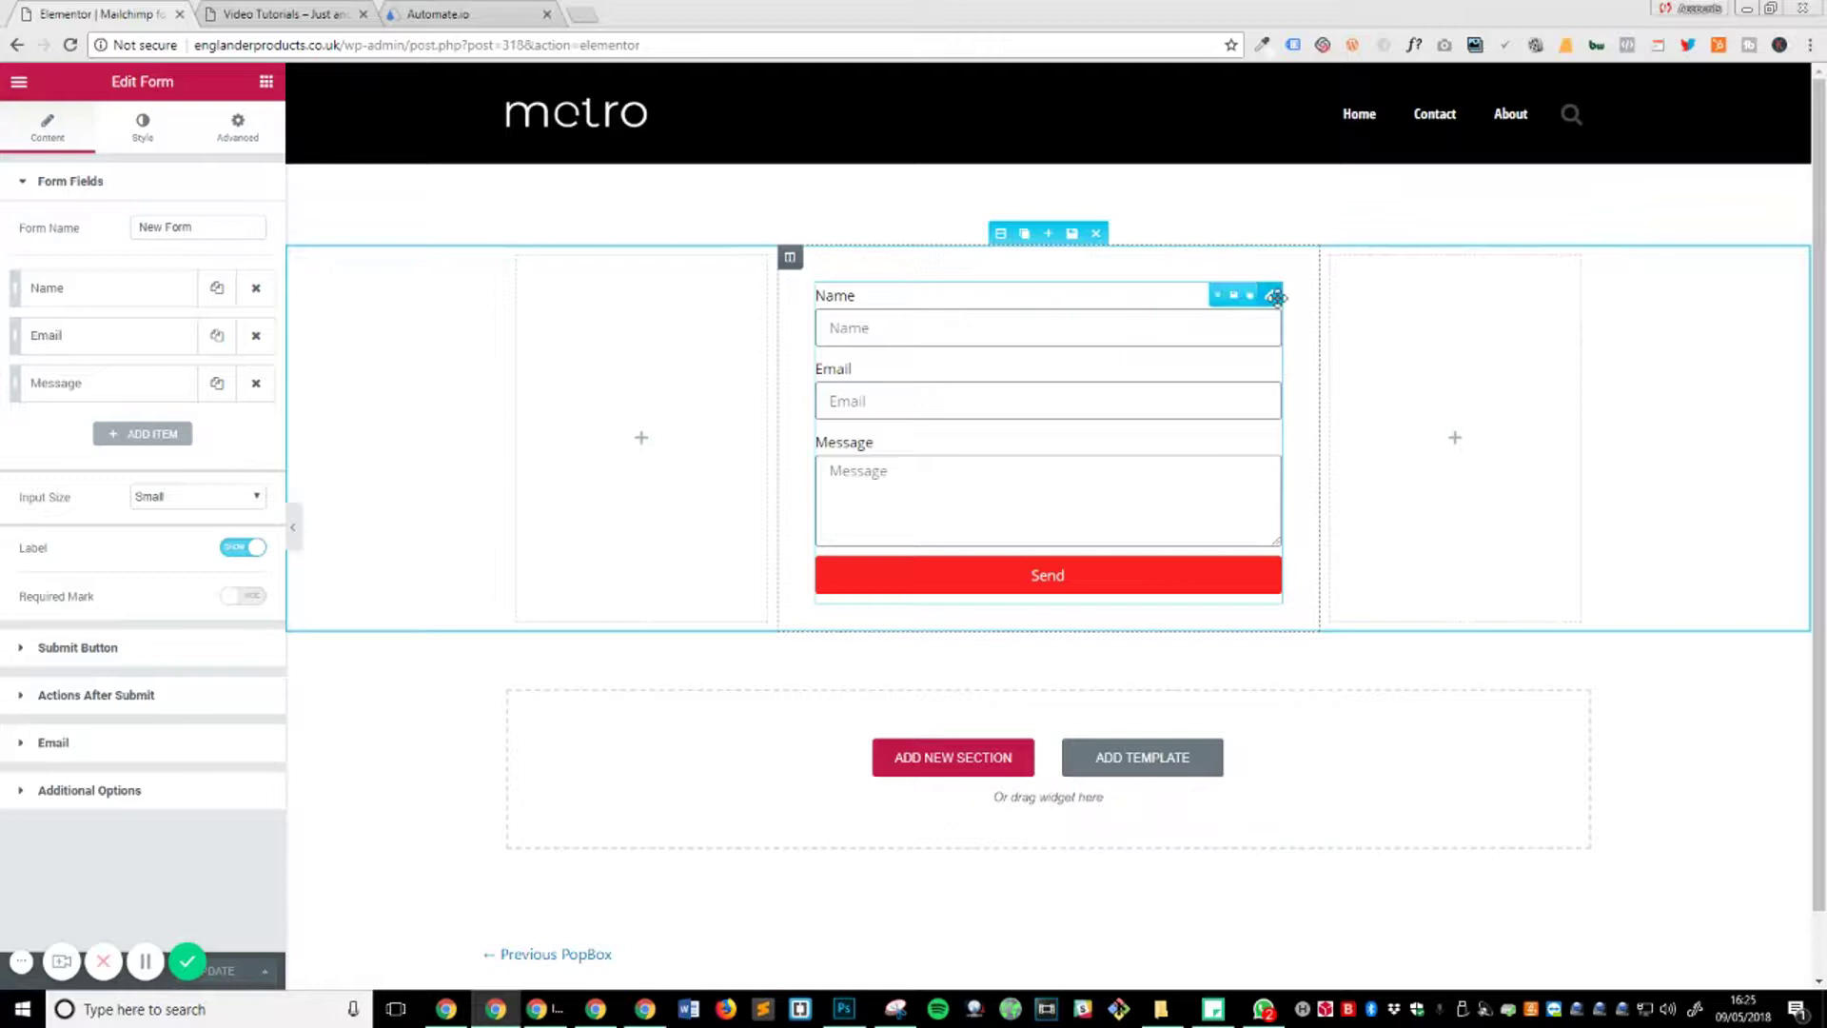
- Add Webhook to the form's Actions After Submit and expand its settings
left_click(115, 710)
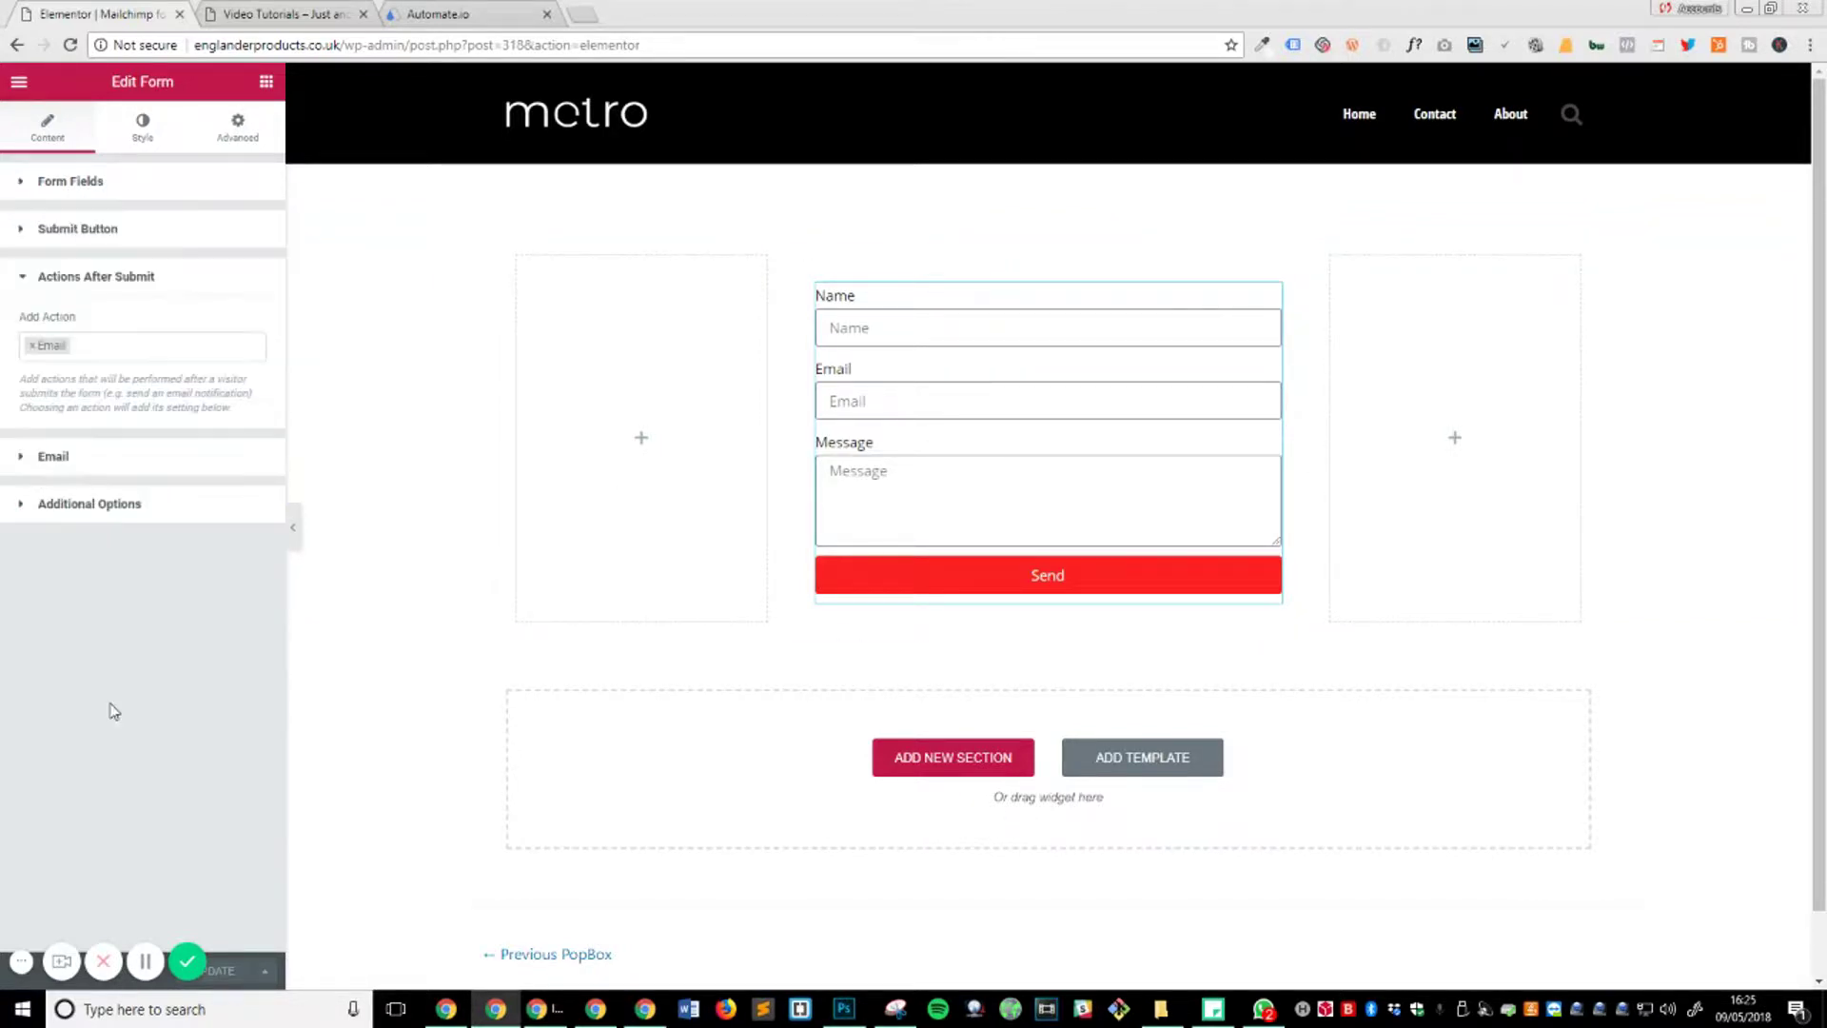
left_click(162, 347)
scroll(181, 503, "down", 1)
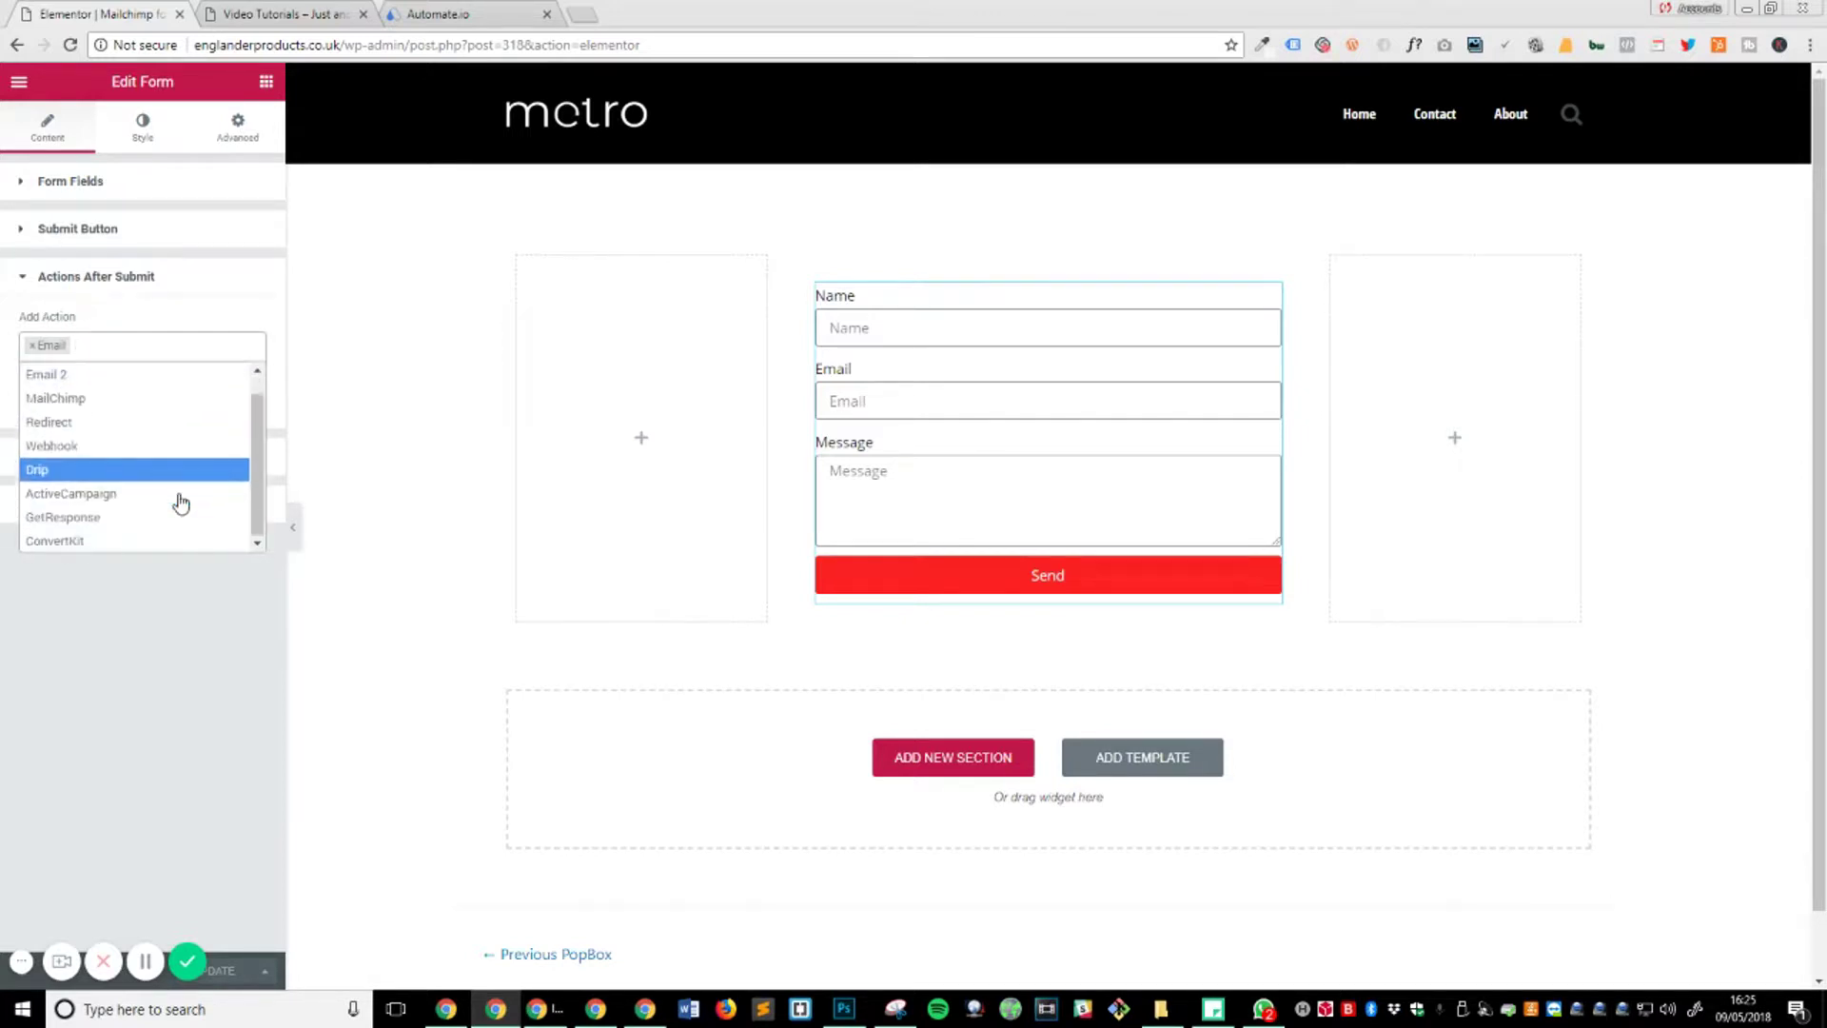
scroll(171, 503, "up", 1)
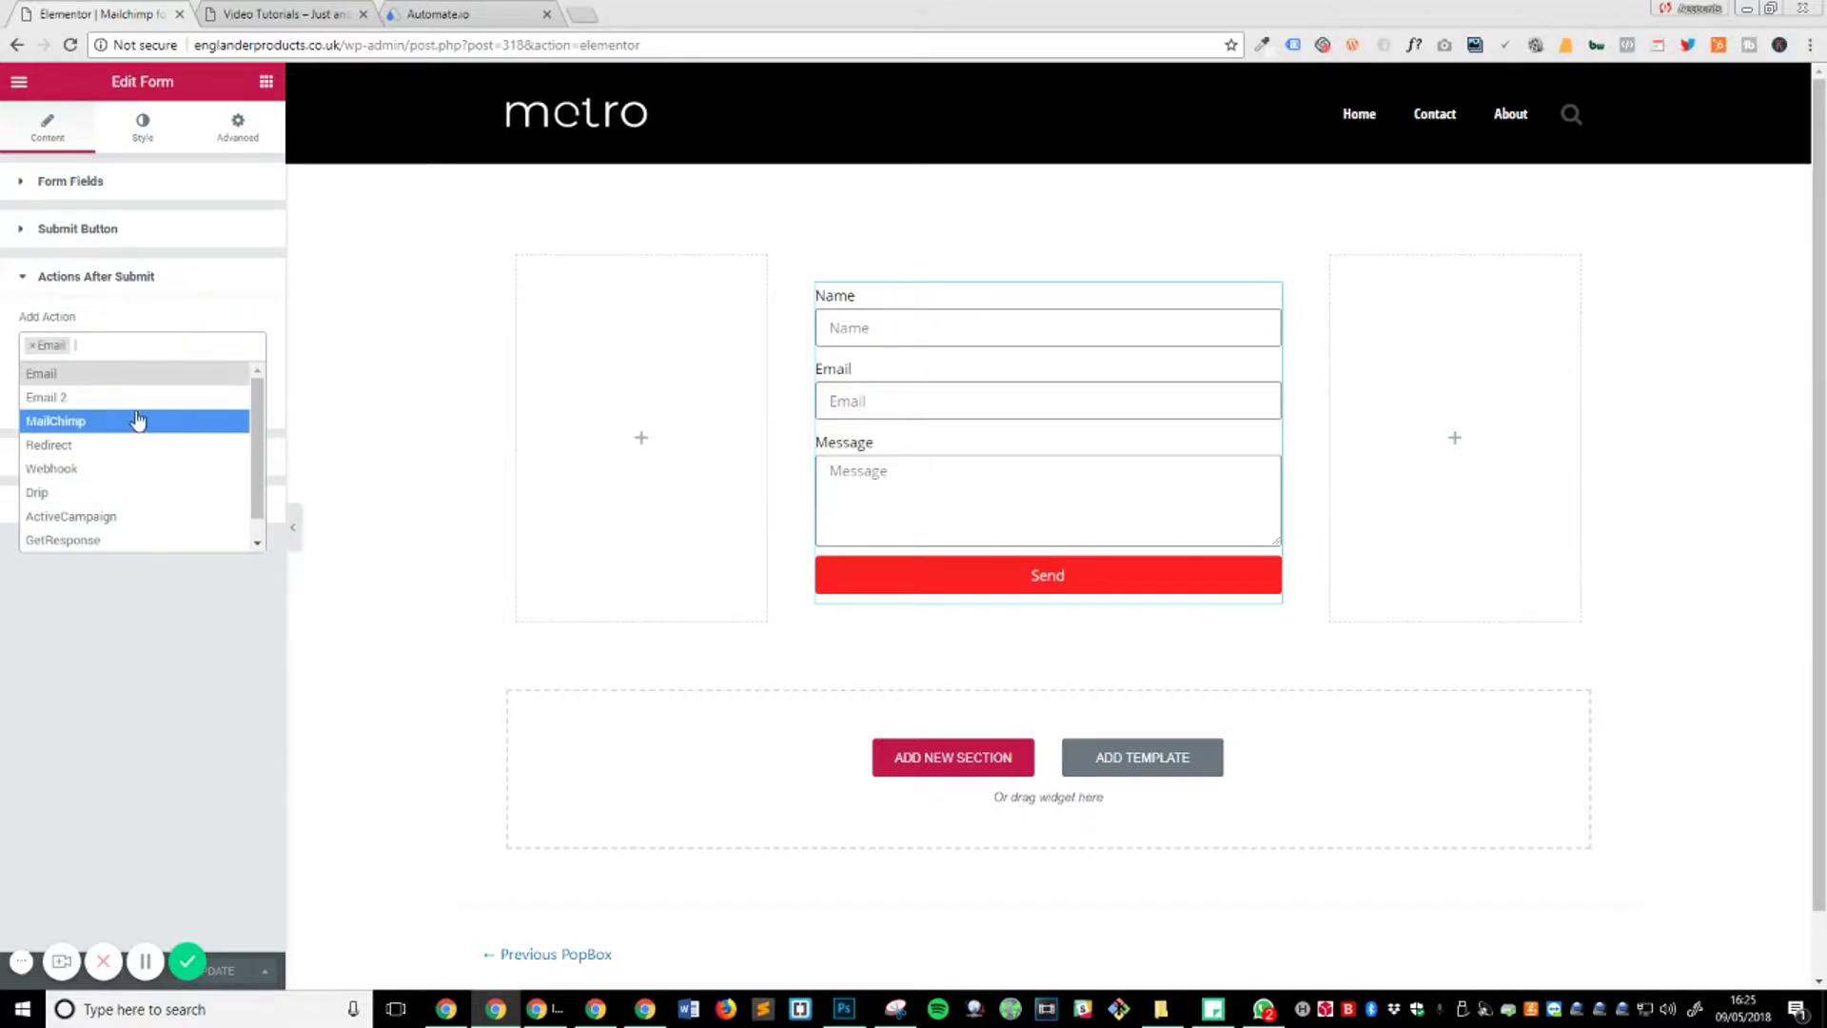
left_click(111, 475)
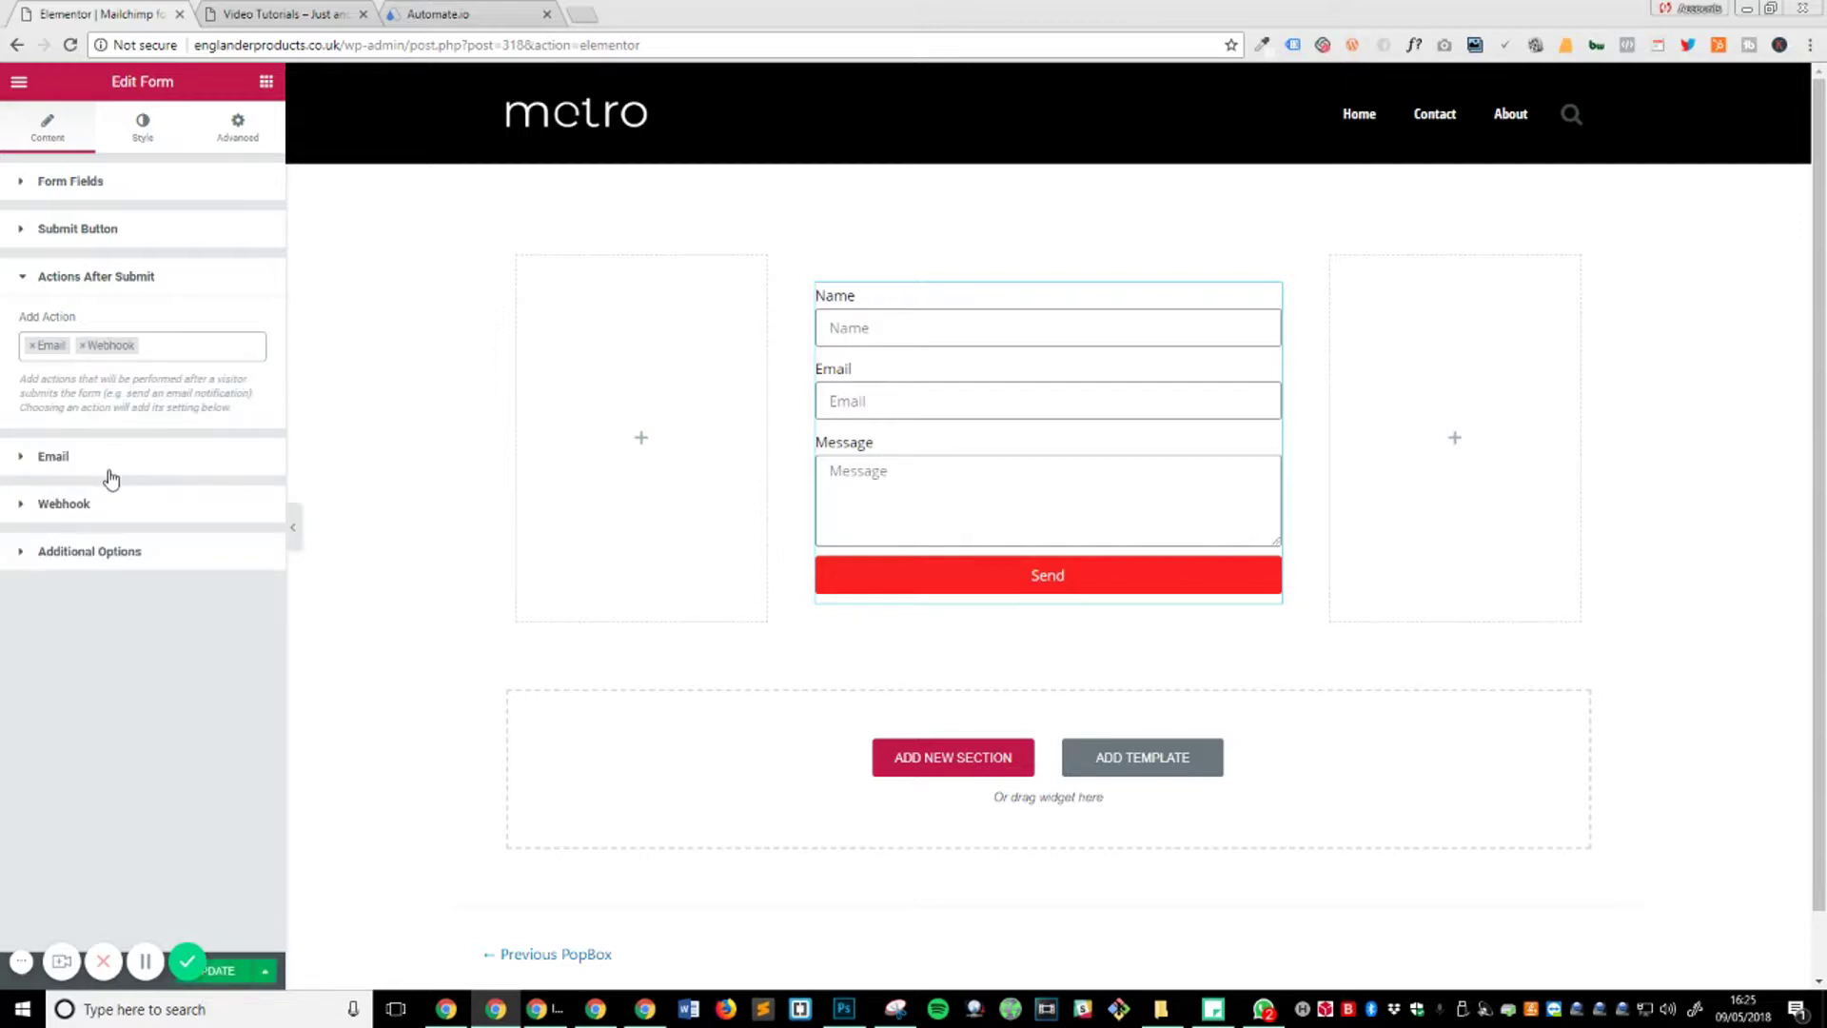
left_click(76, 510)
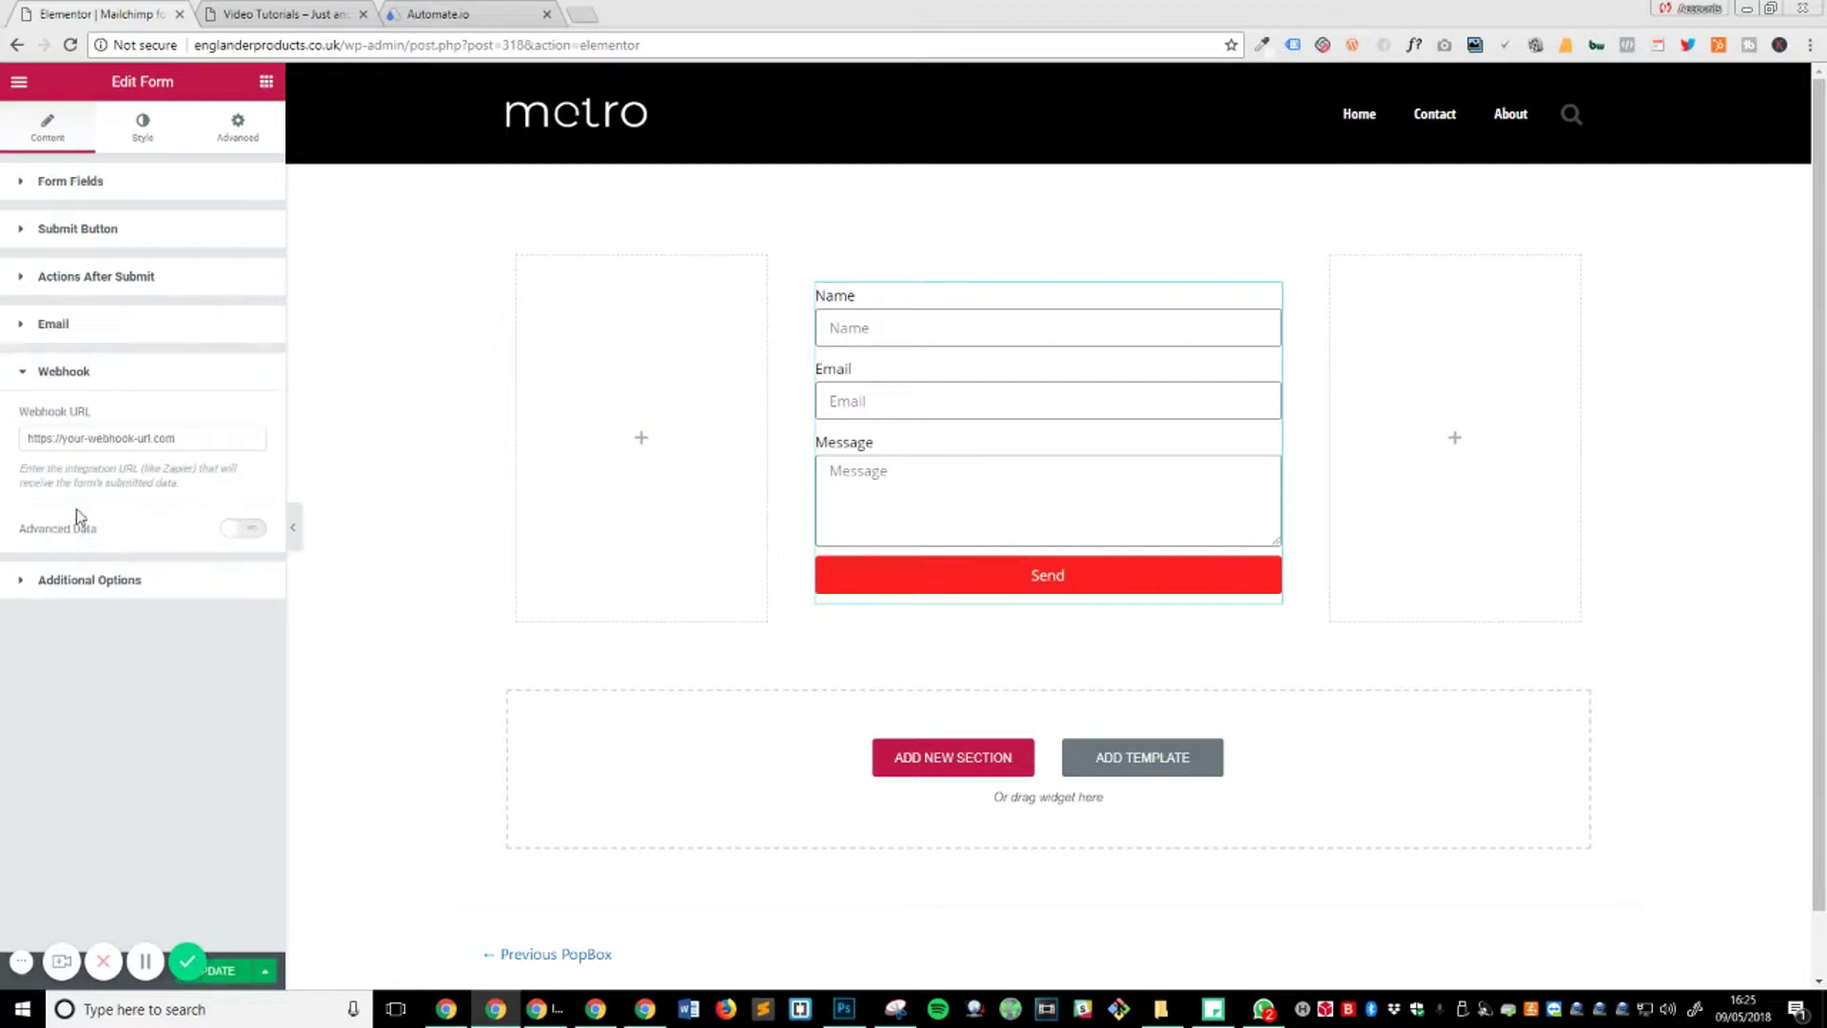
left_click(60, 373)
left_click(55, 374)
left_click(84, 376)
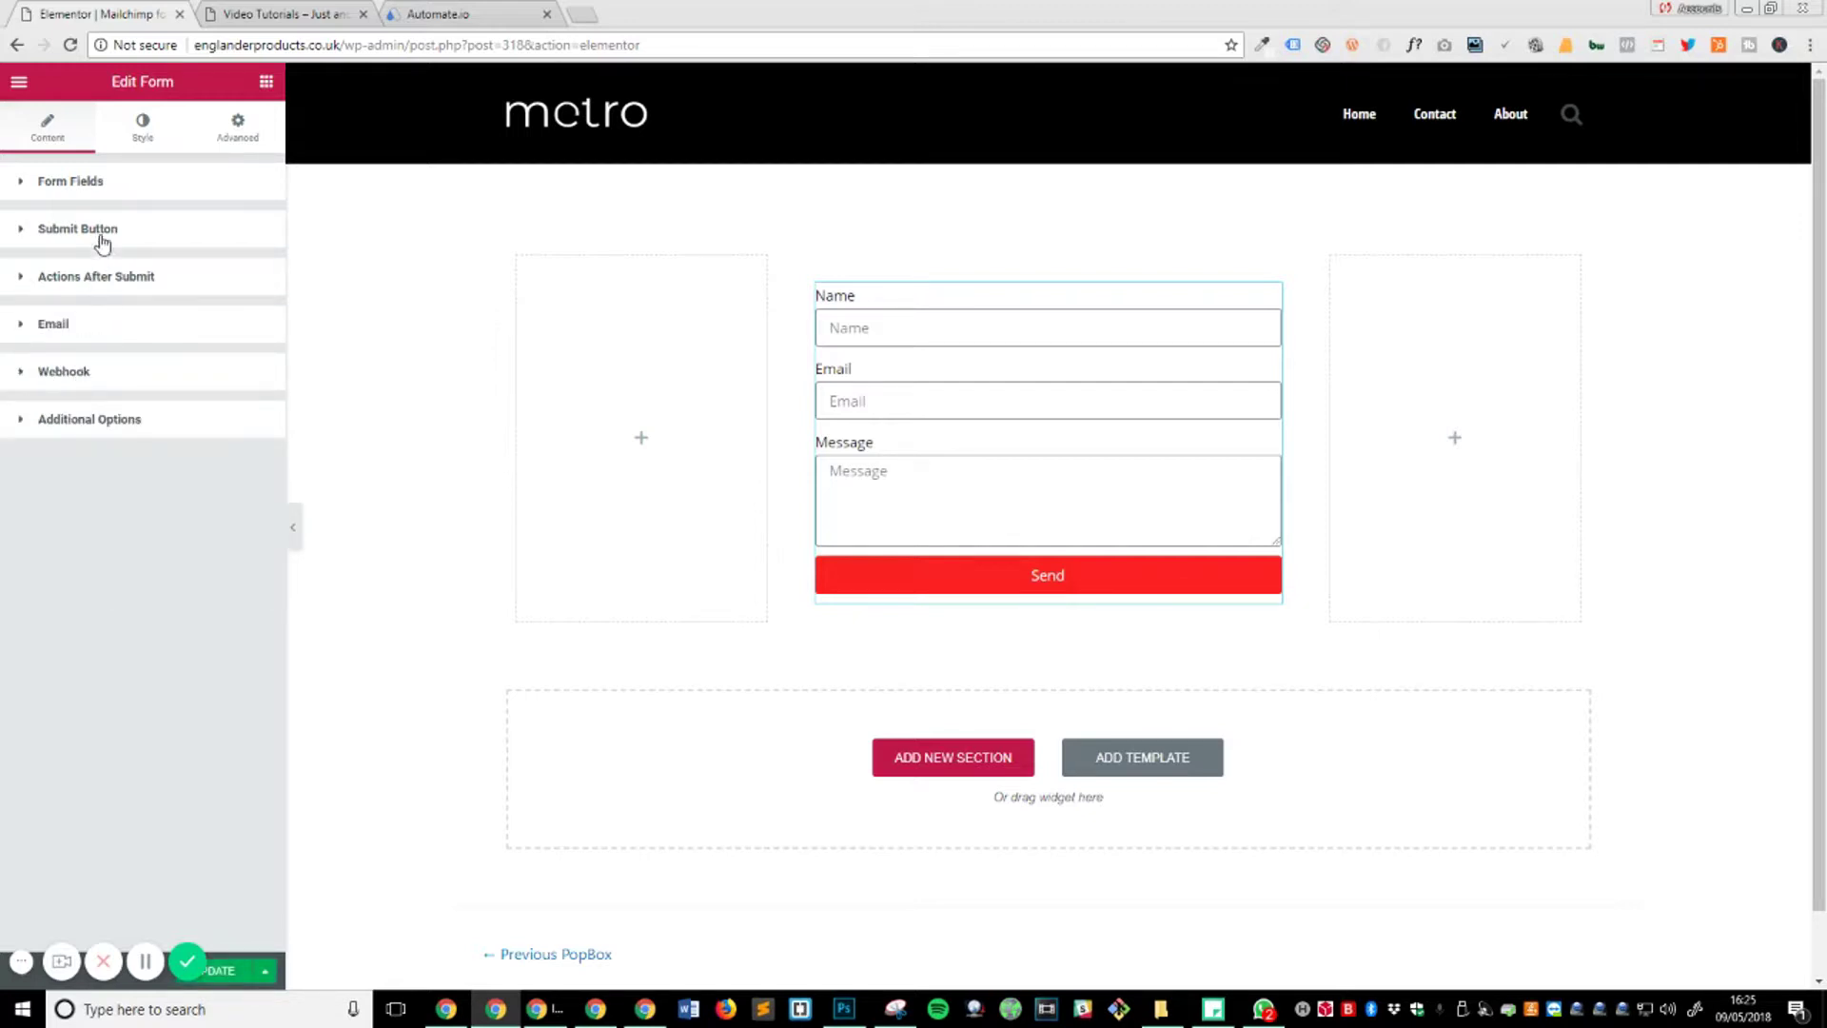
- Try then remove MailChimp, leaving Email and Webhook as actions with the Webhook URL field ready
left_click(124, 278)
left_click(205, 347)
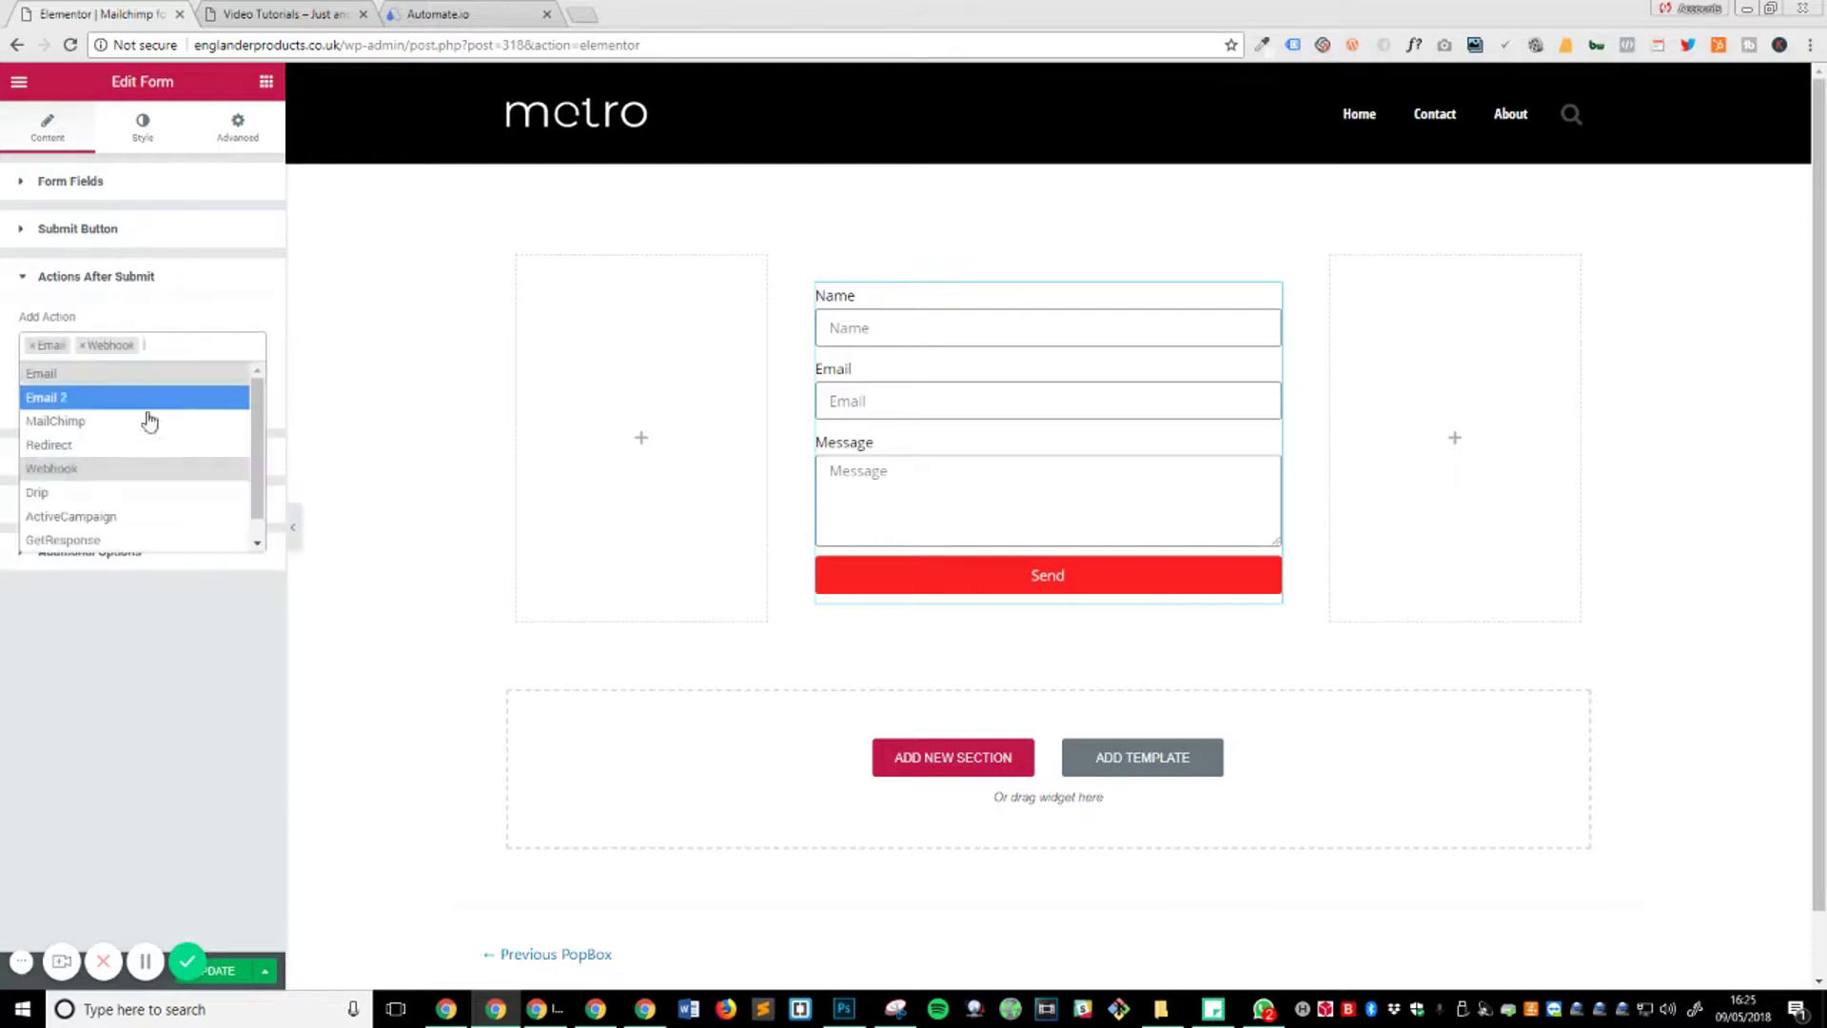
left_click(135, 433)
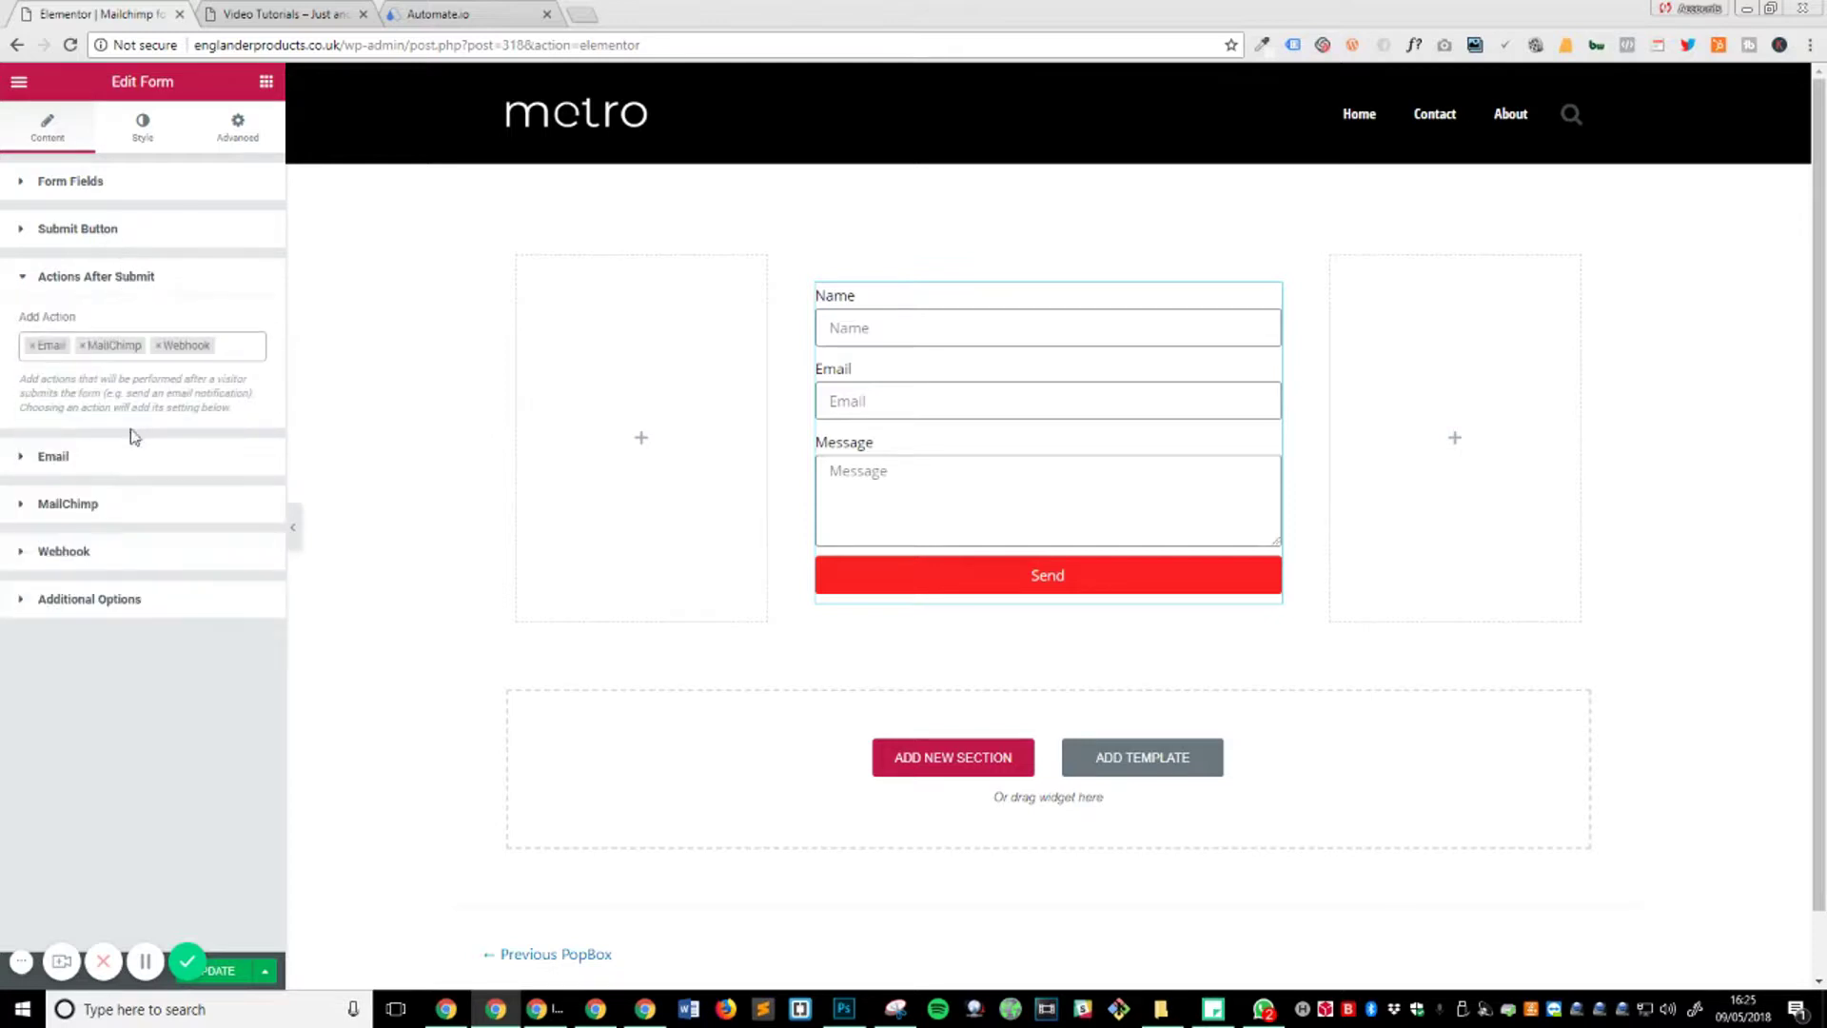
left_click(159, 346)
left_click(228, 343)
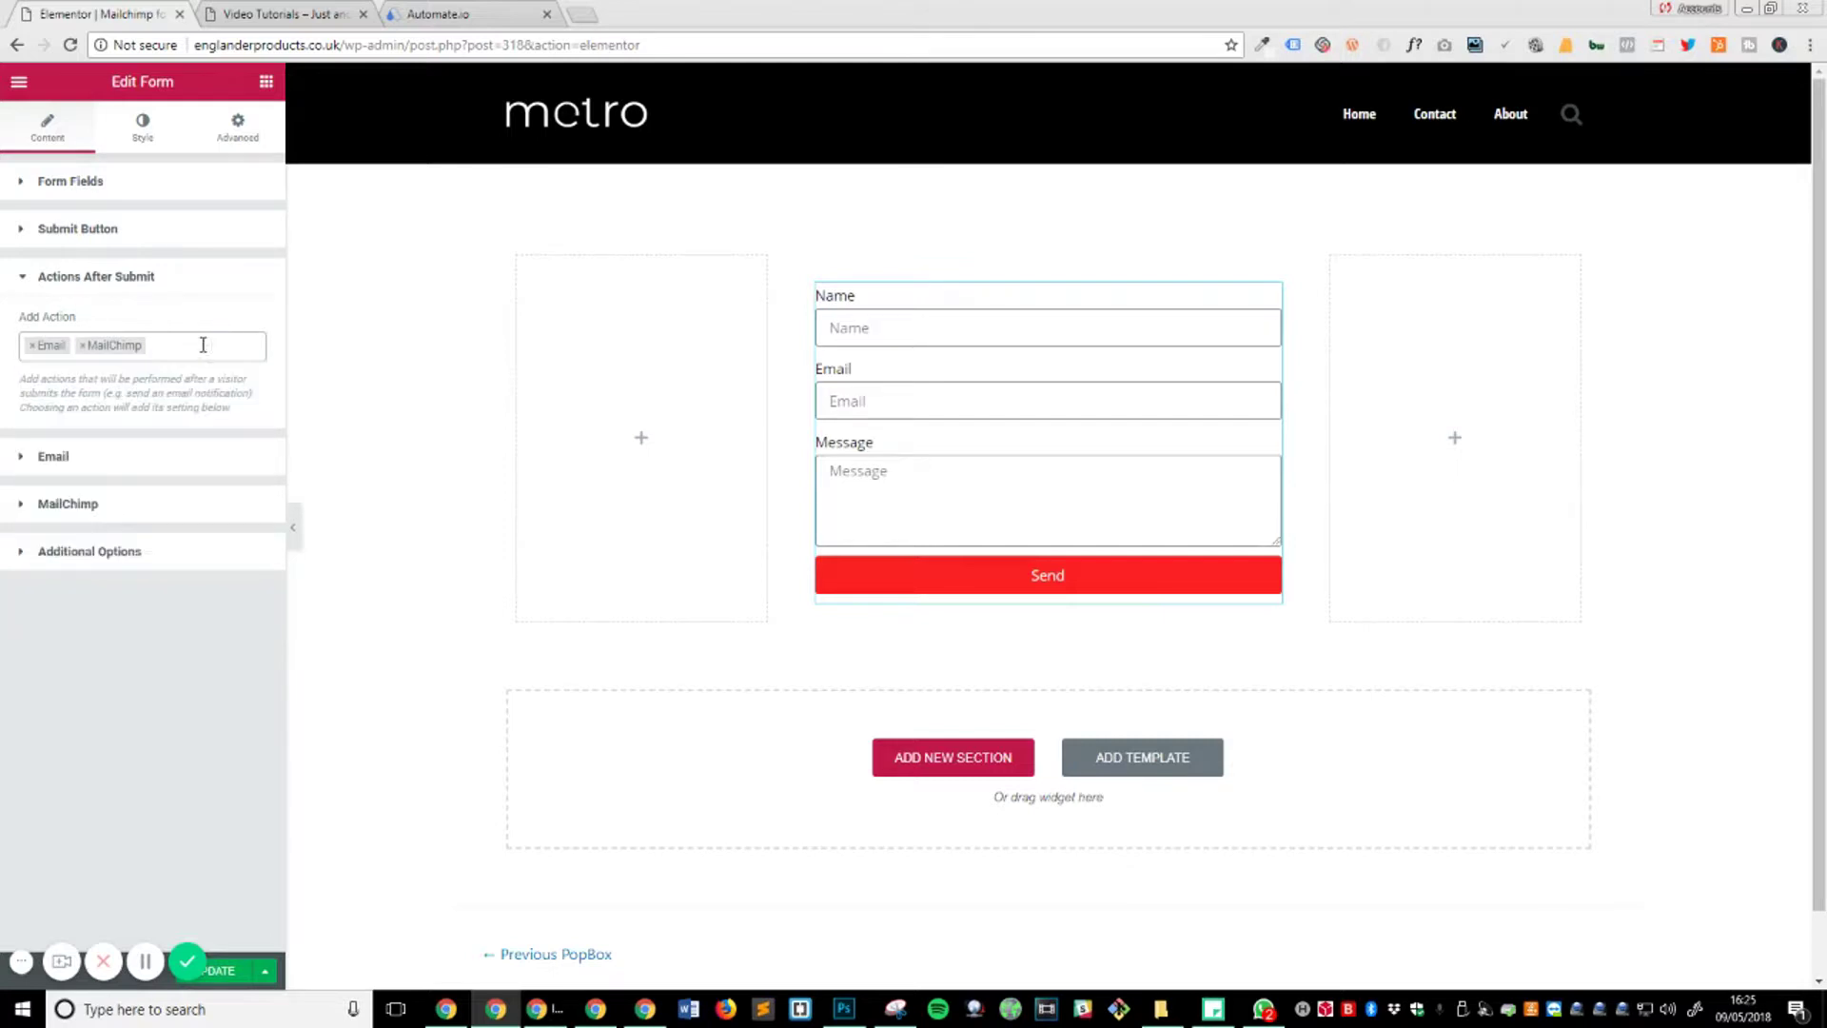
left_click(84, 346)
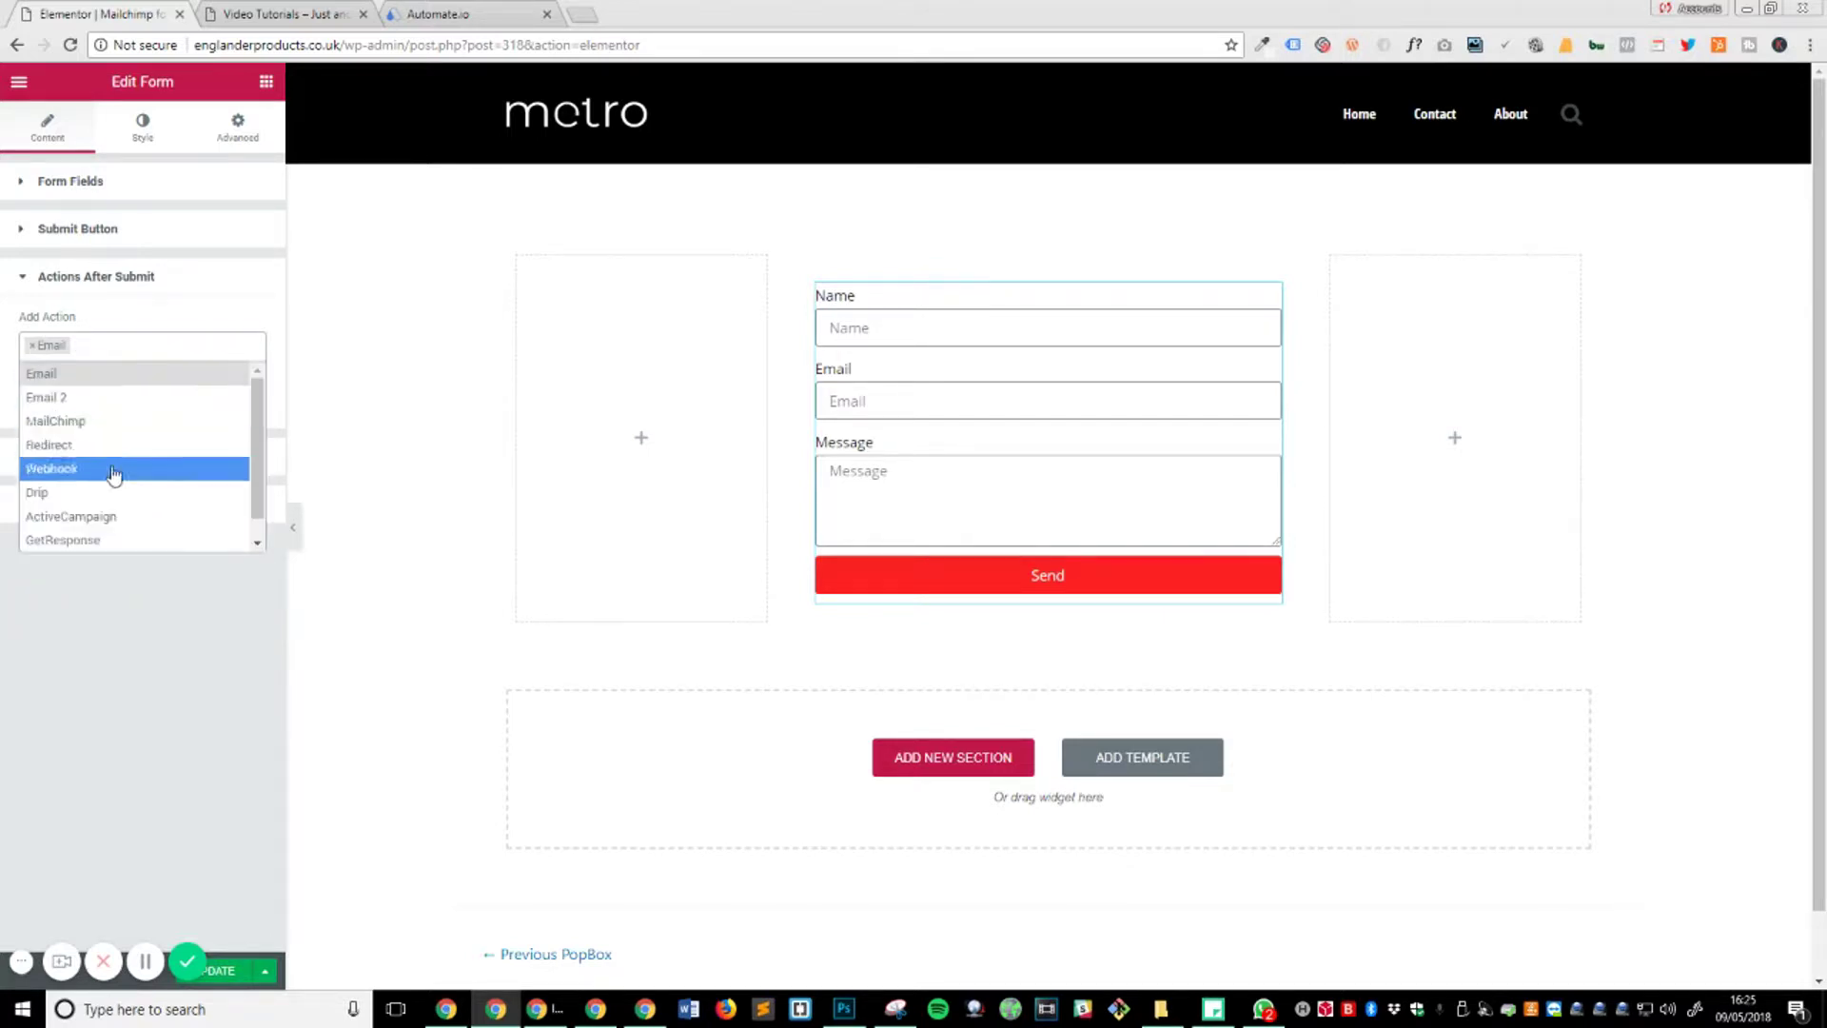
left_click(113, 470)
left_click(107, 492)
left_click(103, 438)
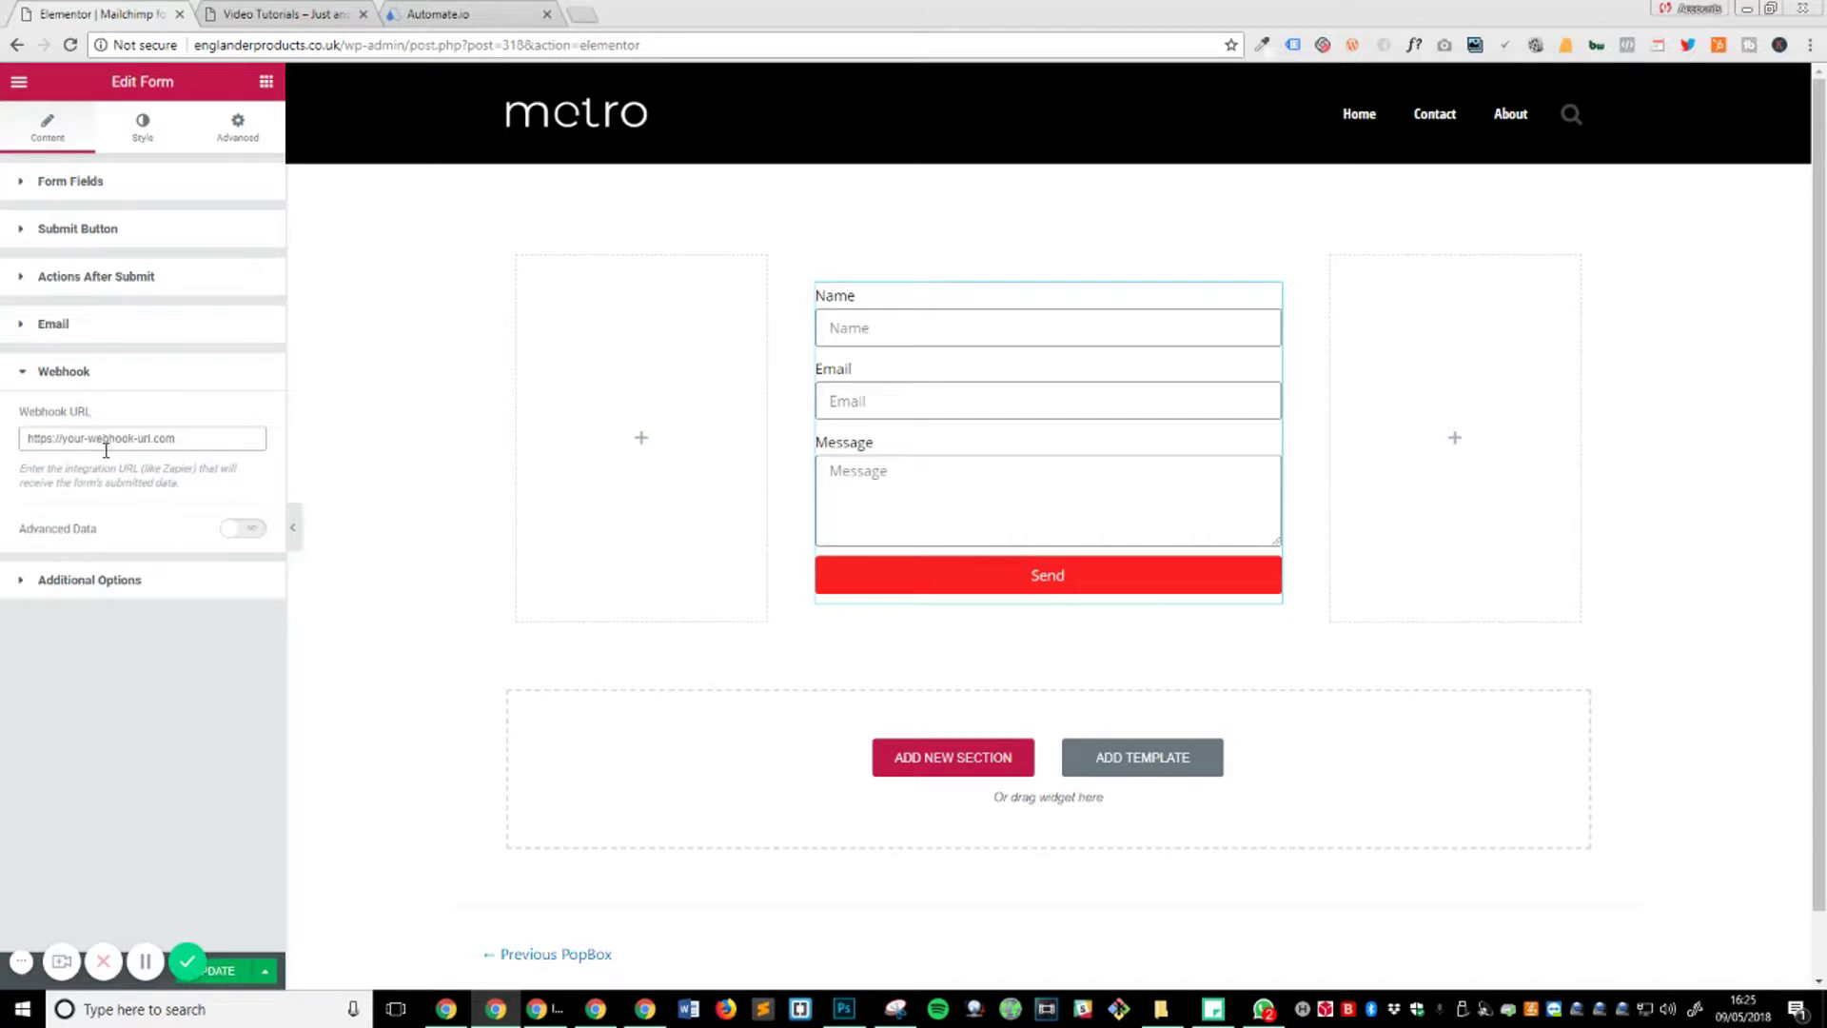
left_click(507, 12)
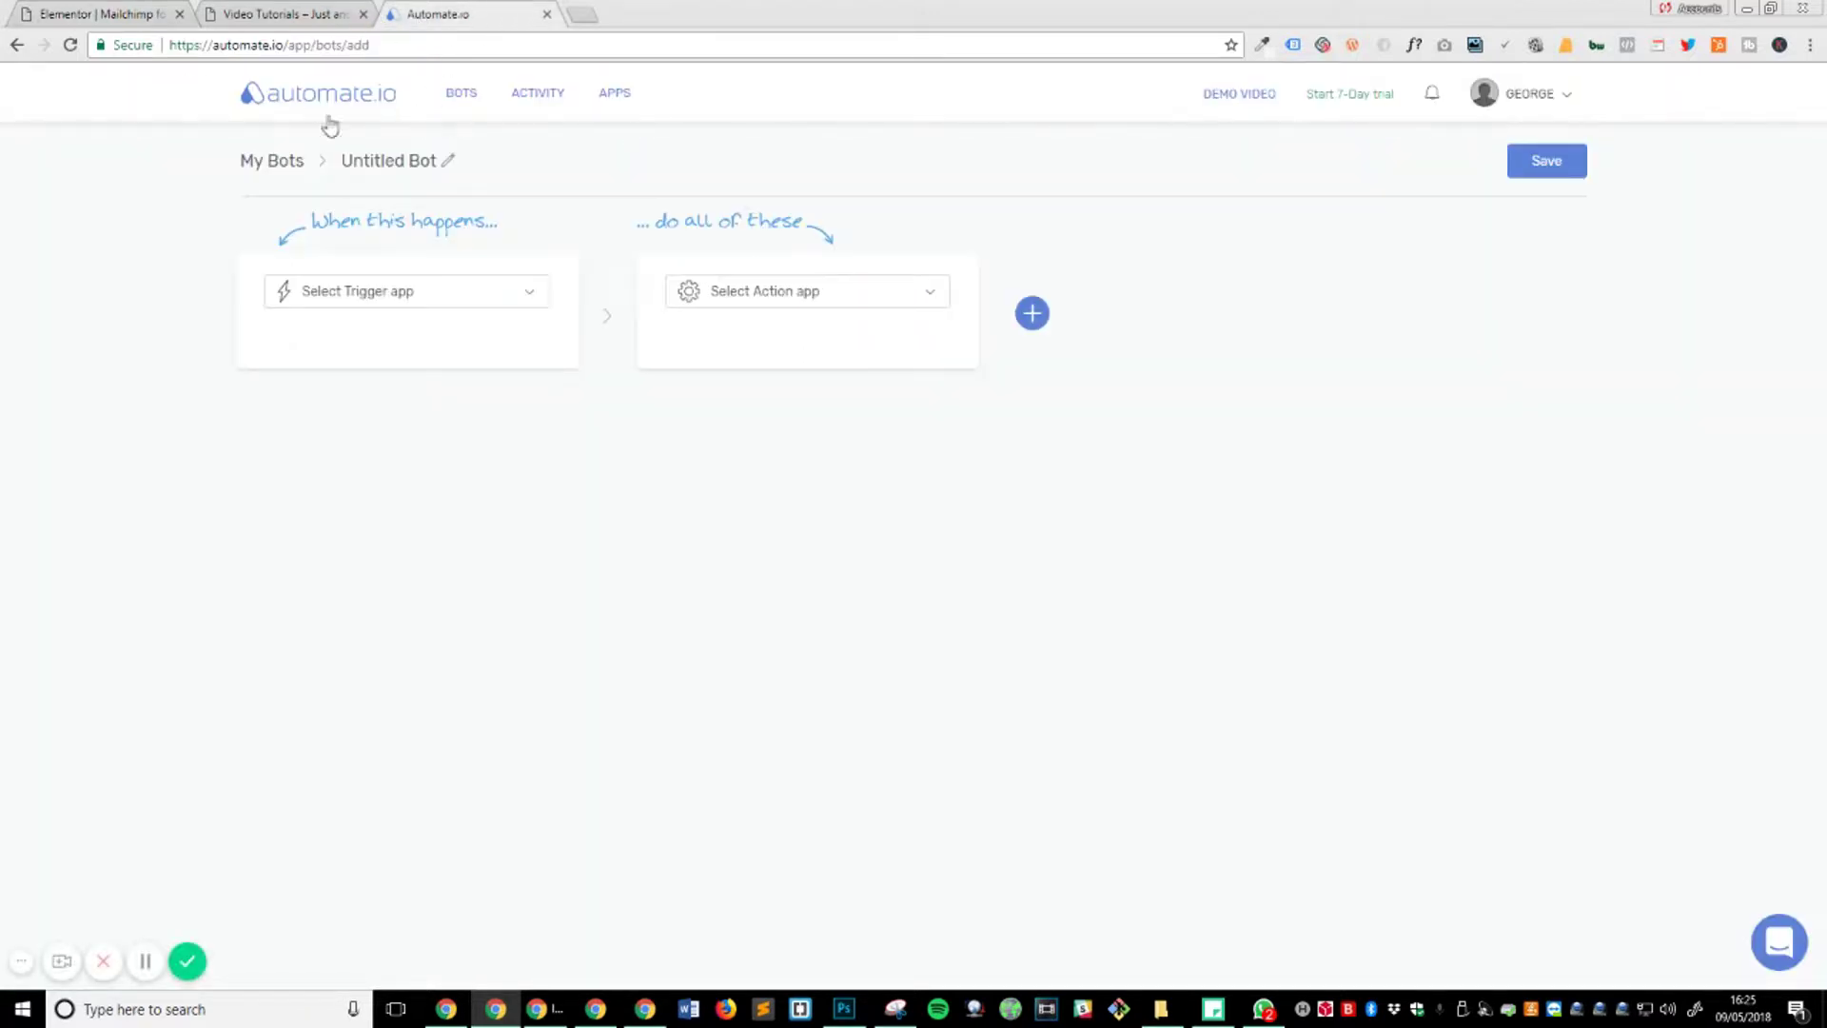
- Go to the Automate.io dashboard and create a new Untitled Bot
left_click_drag(286, 45, 150, 49)
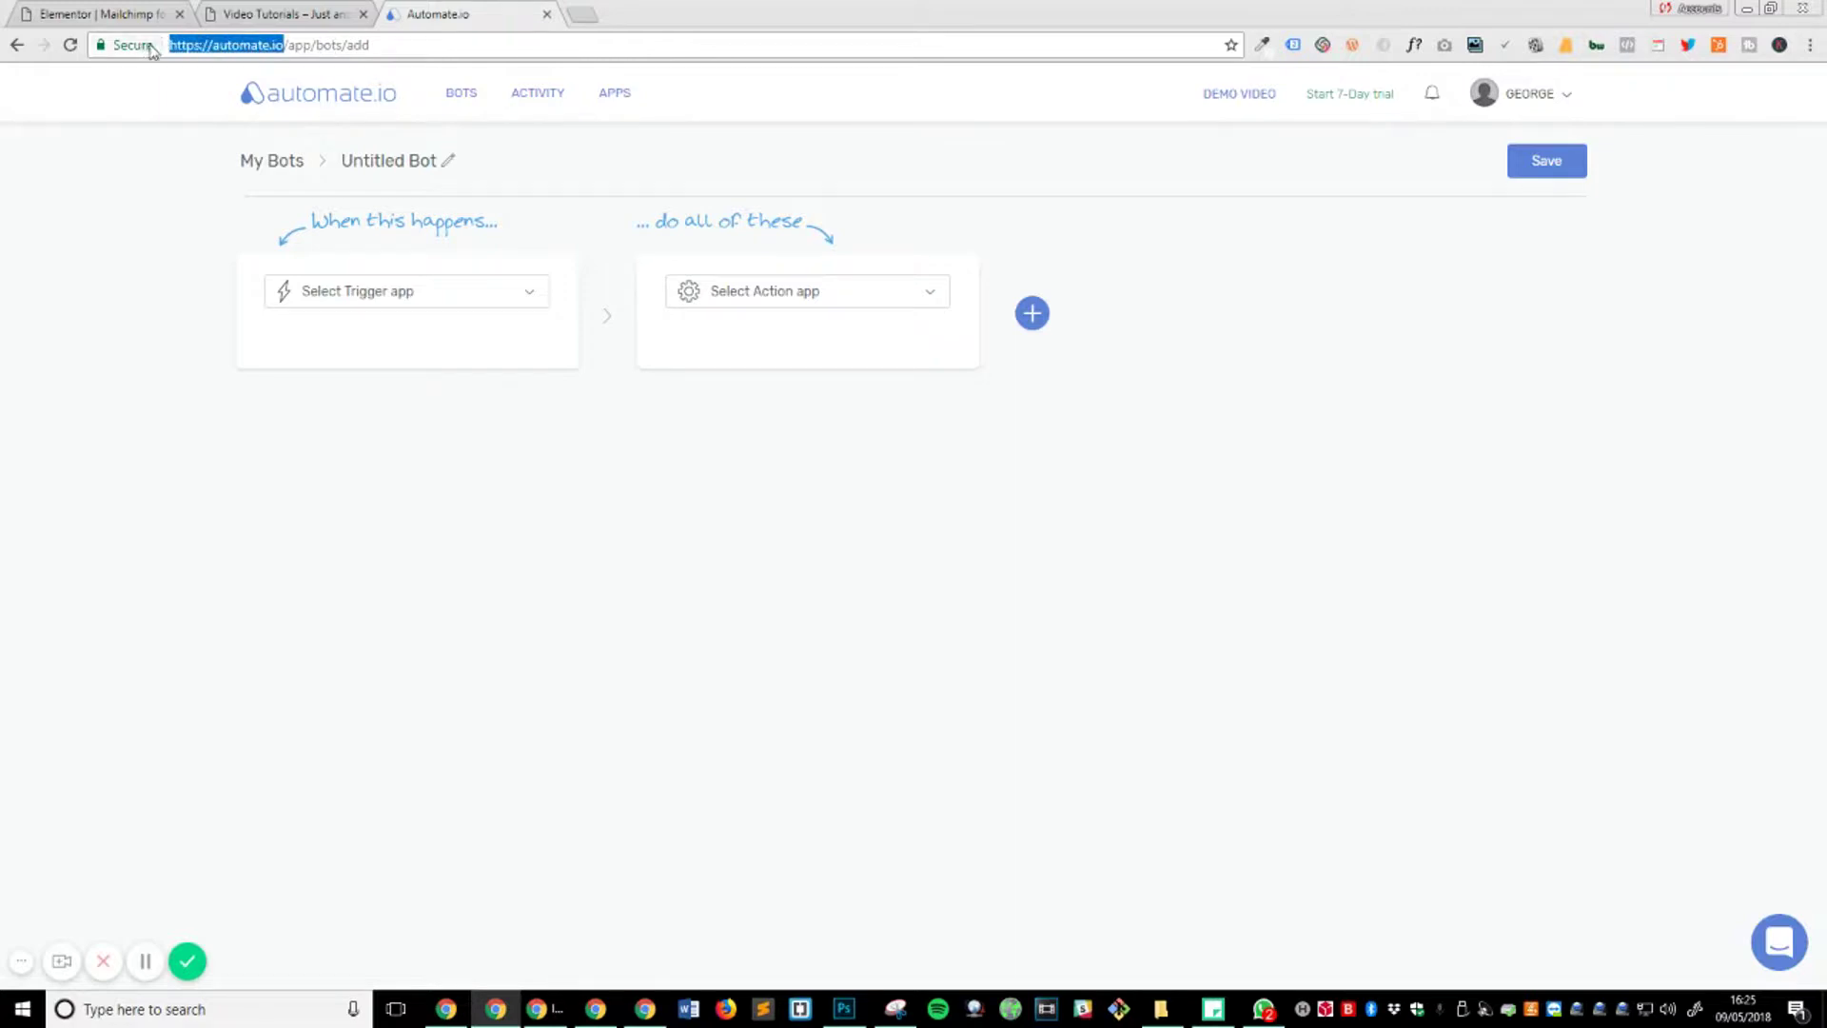
left_click(1595, 455)
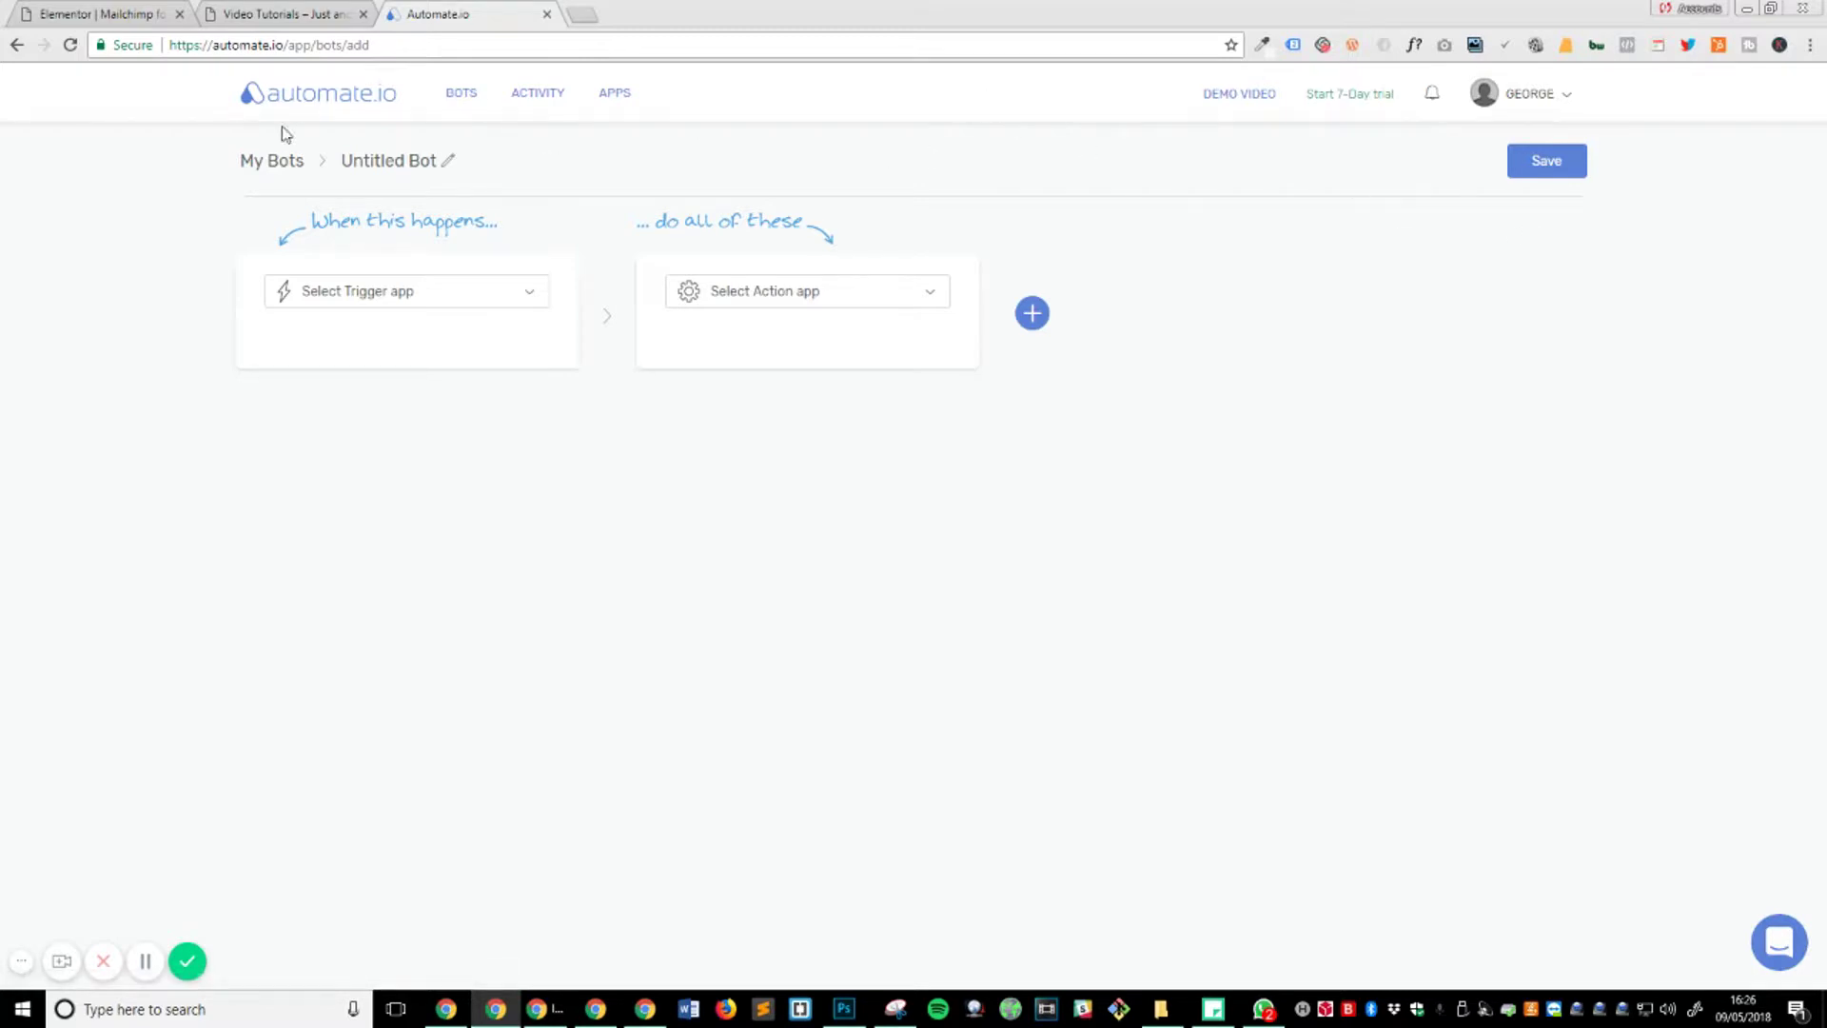
left_click(318, 99)
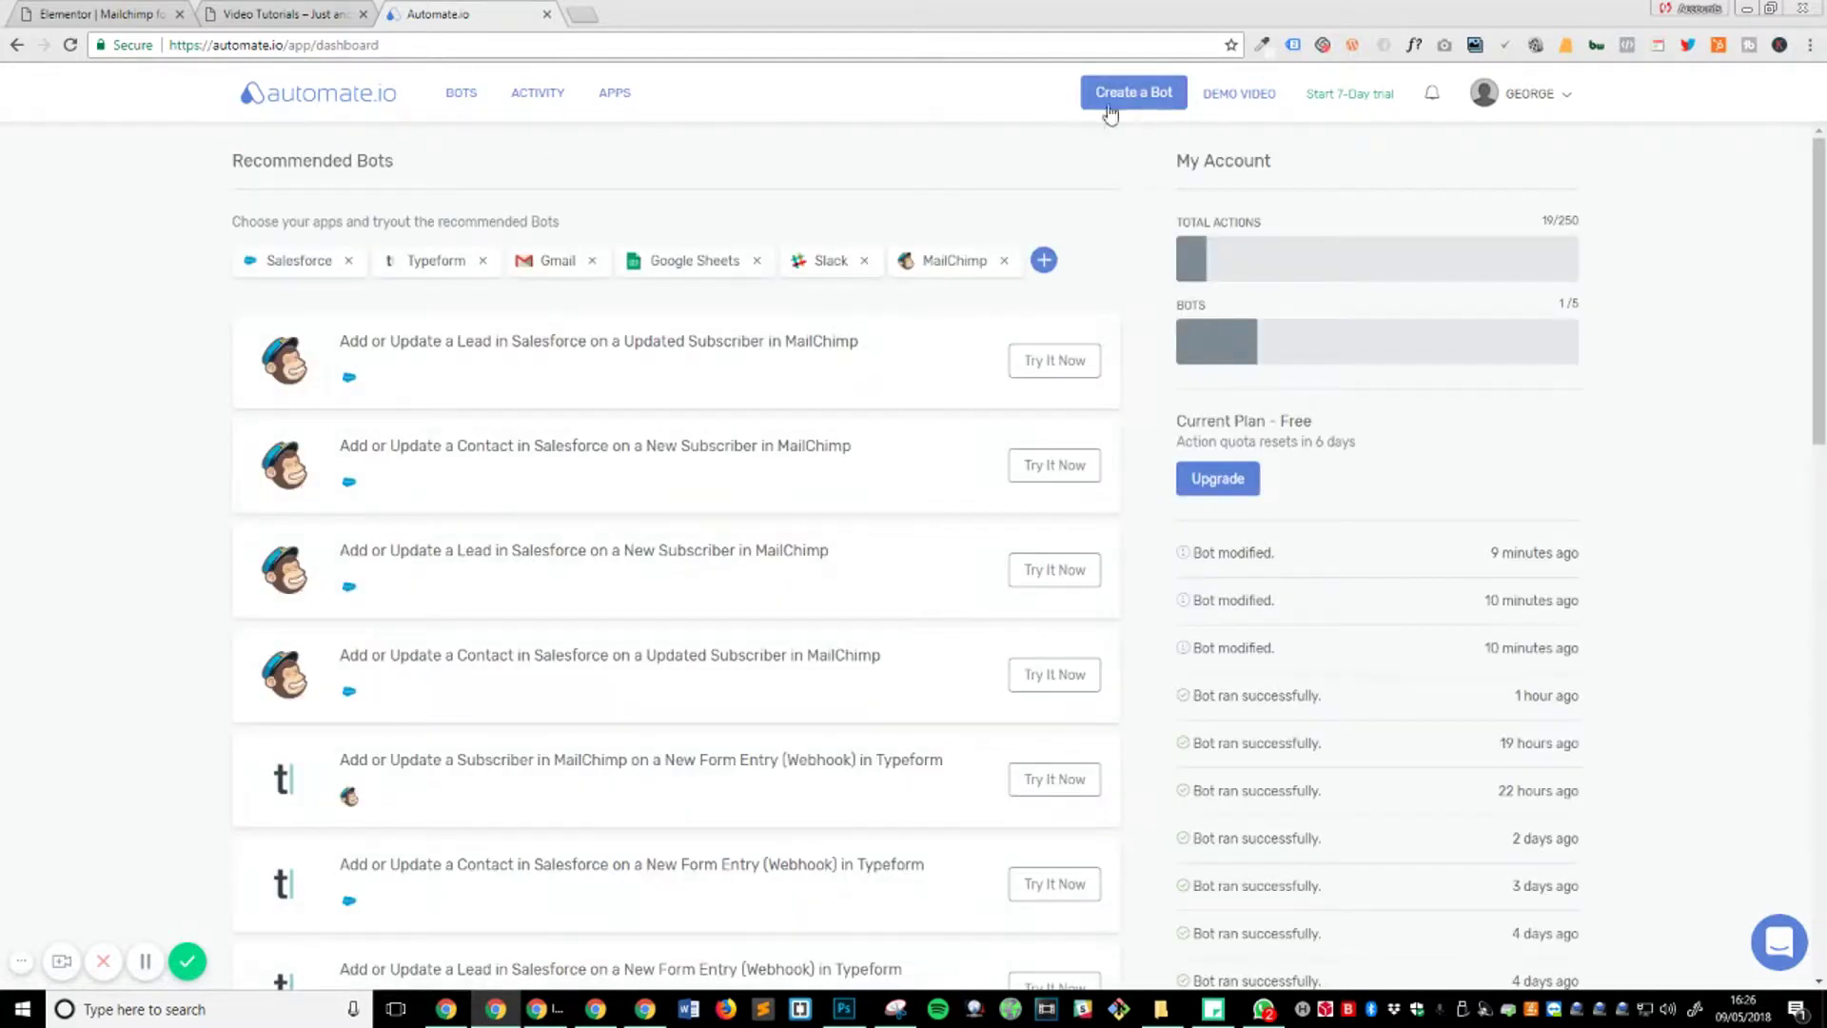
left_click(1146, 103)
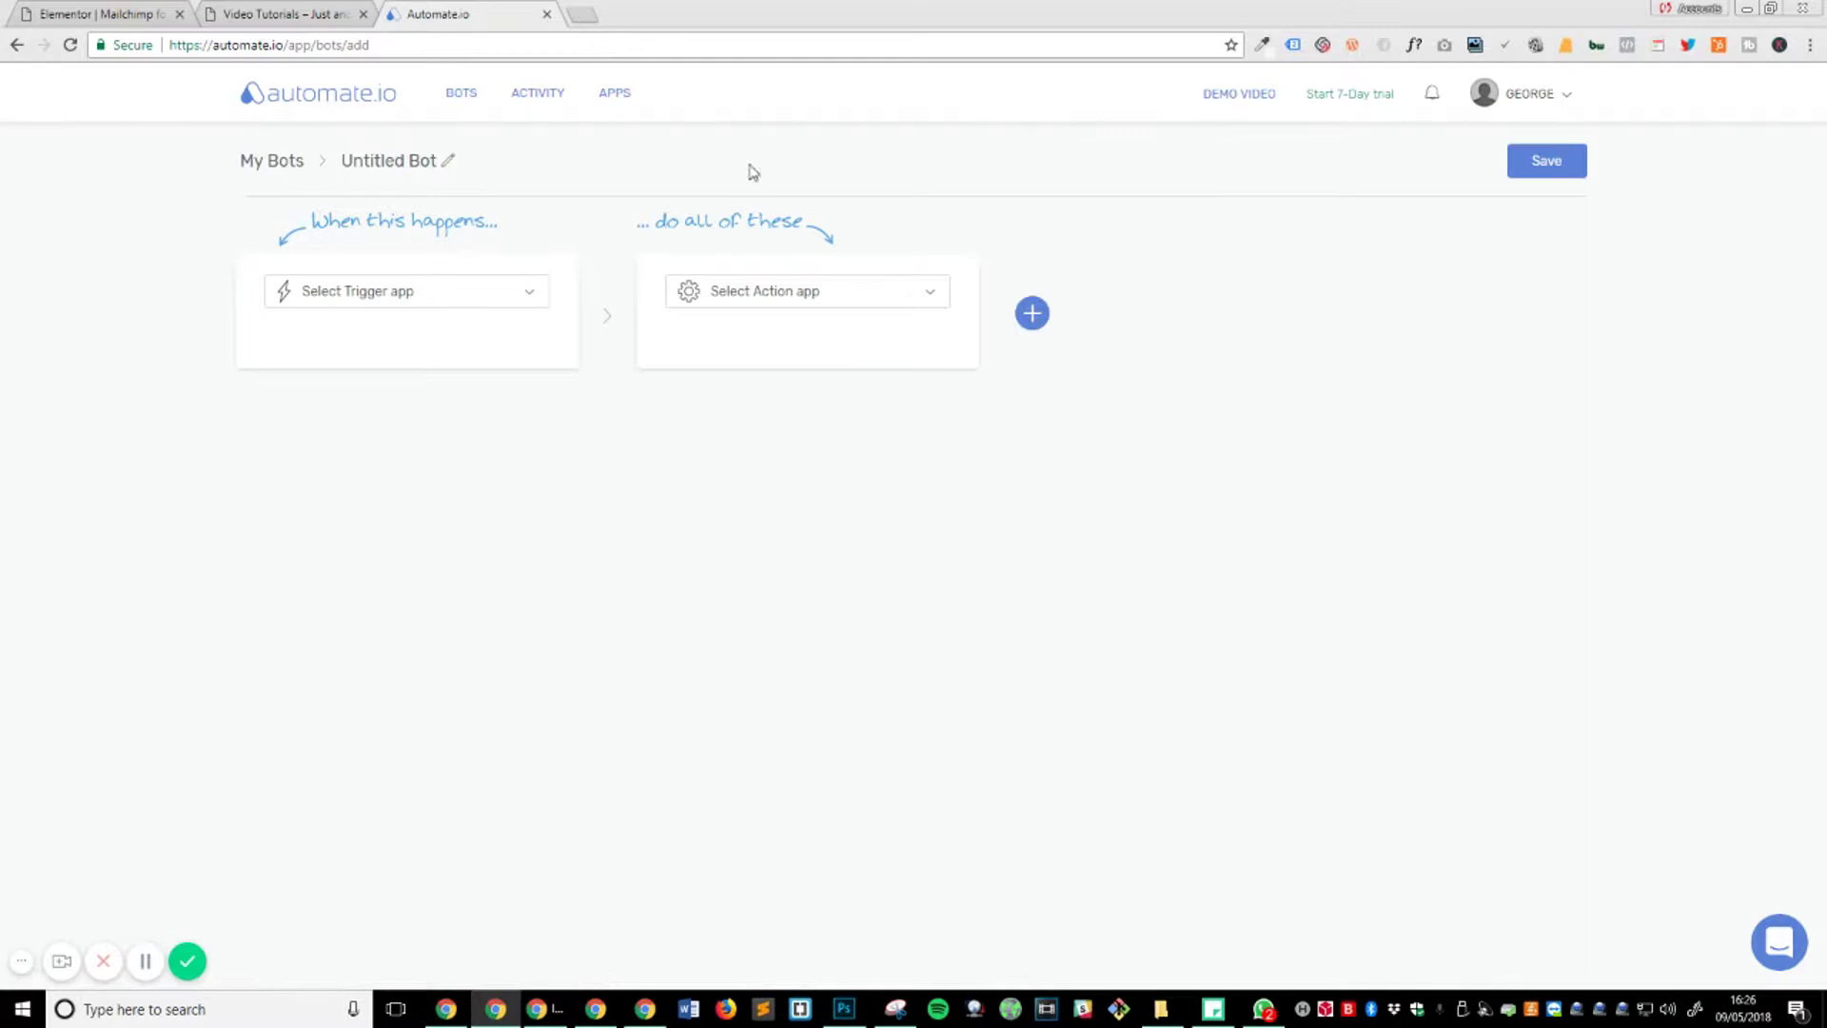
- Set the bot's trigger app to Webhooks with the Incoming Hook event
left_click(406, 295)
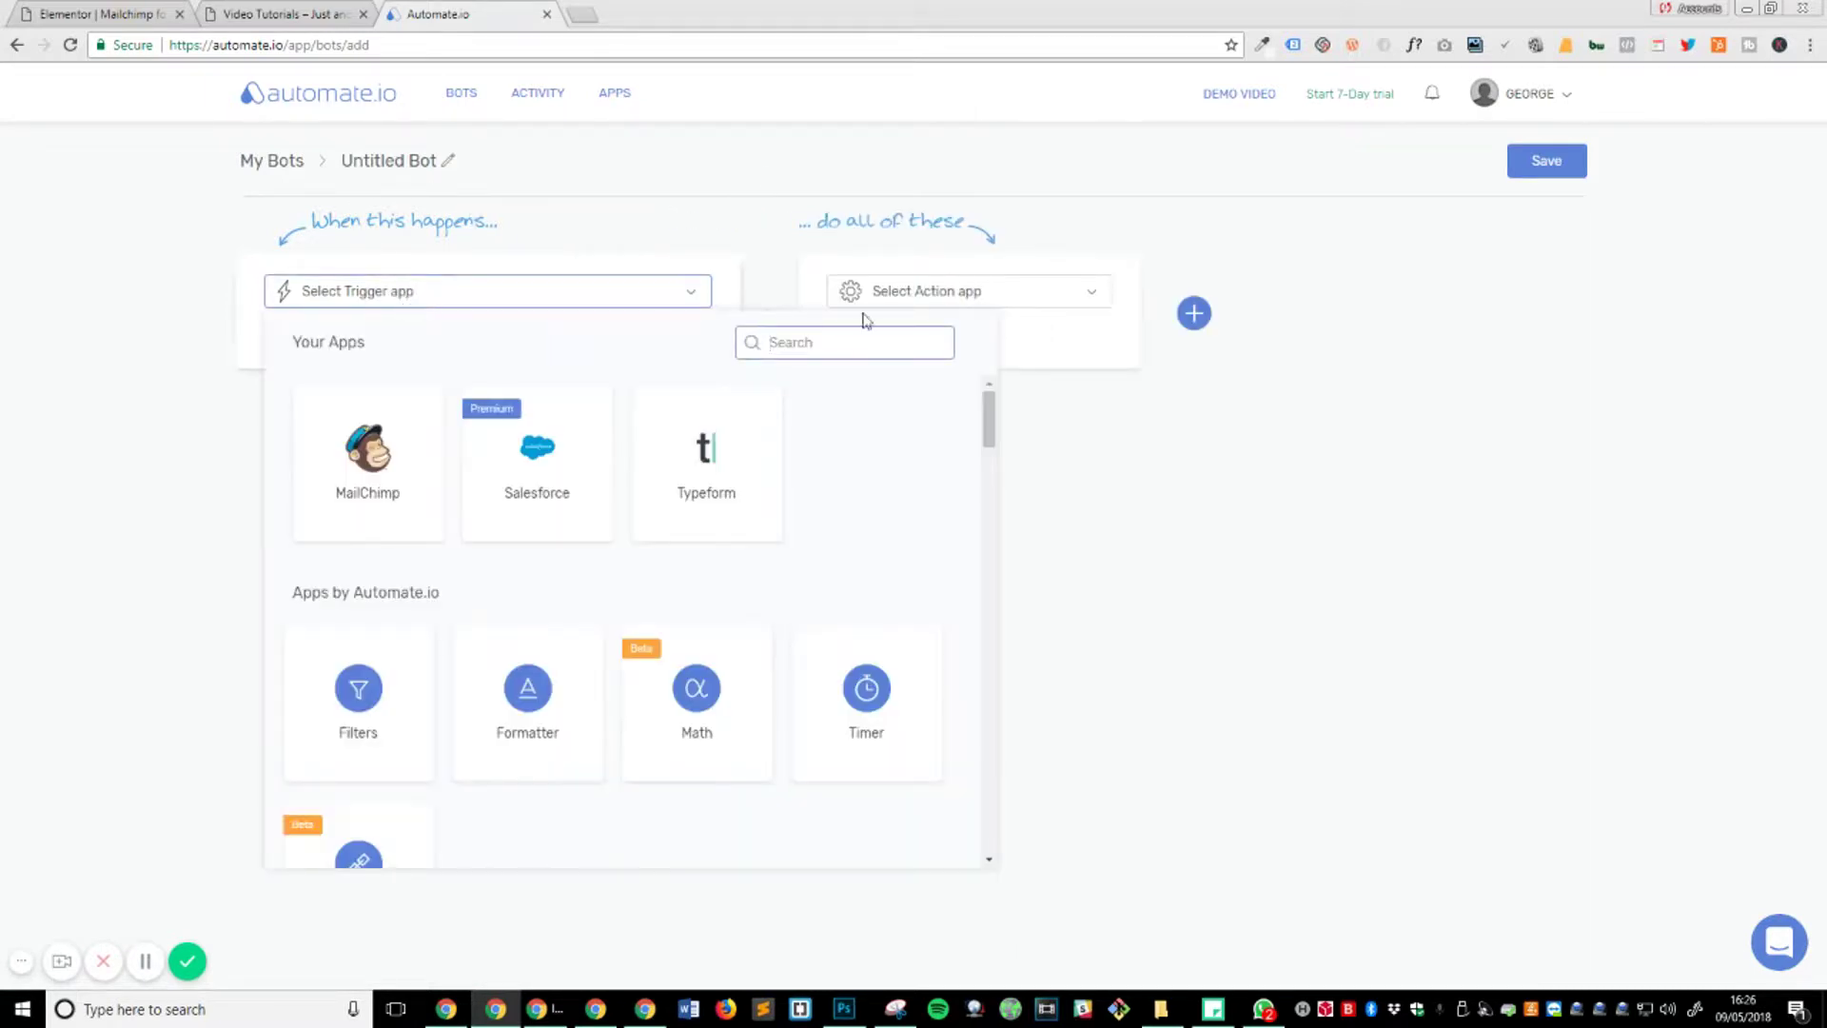
type("web")
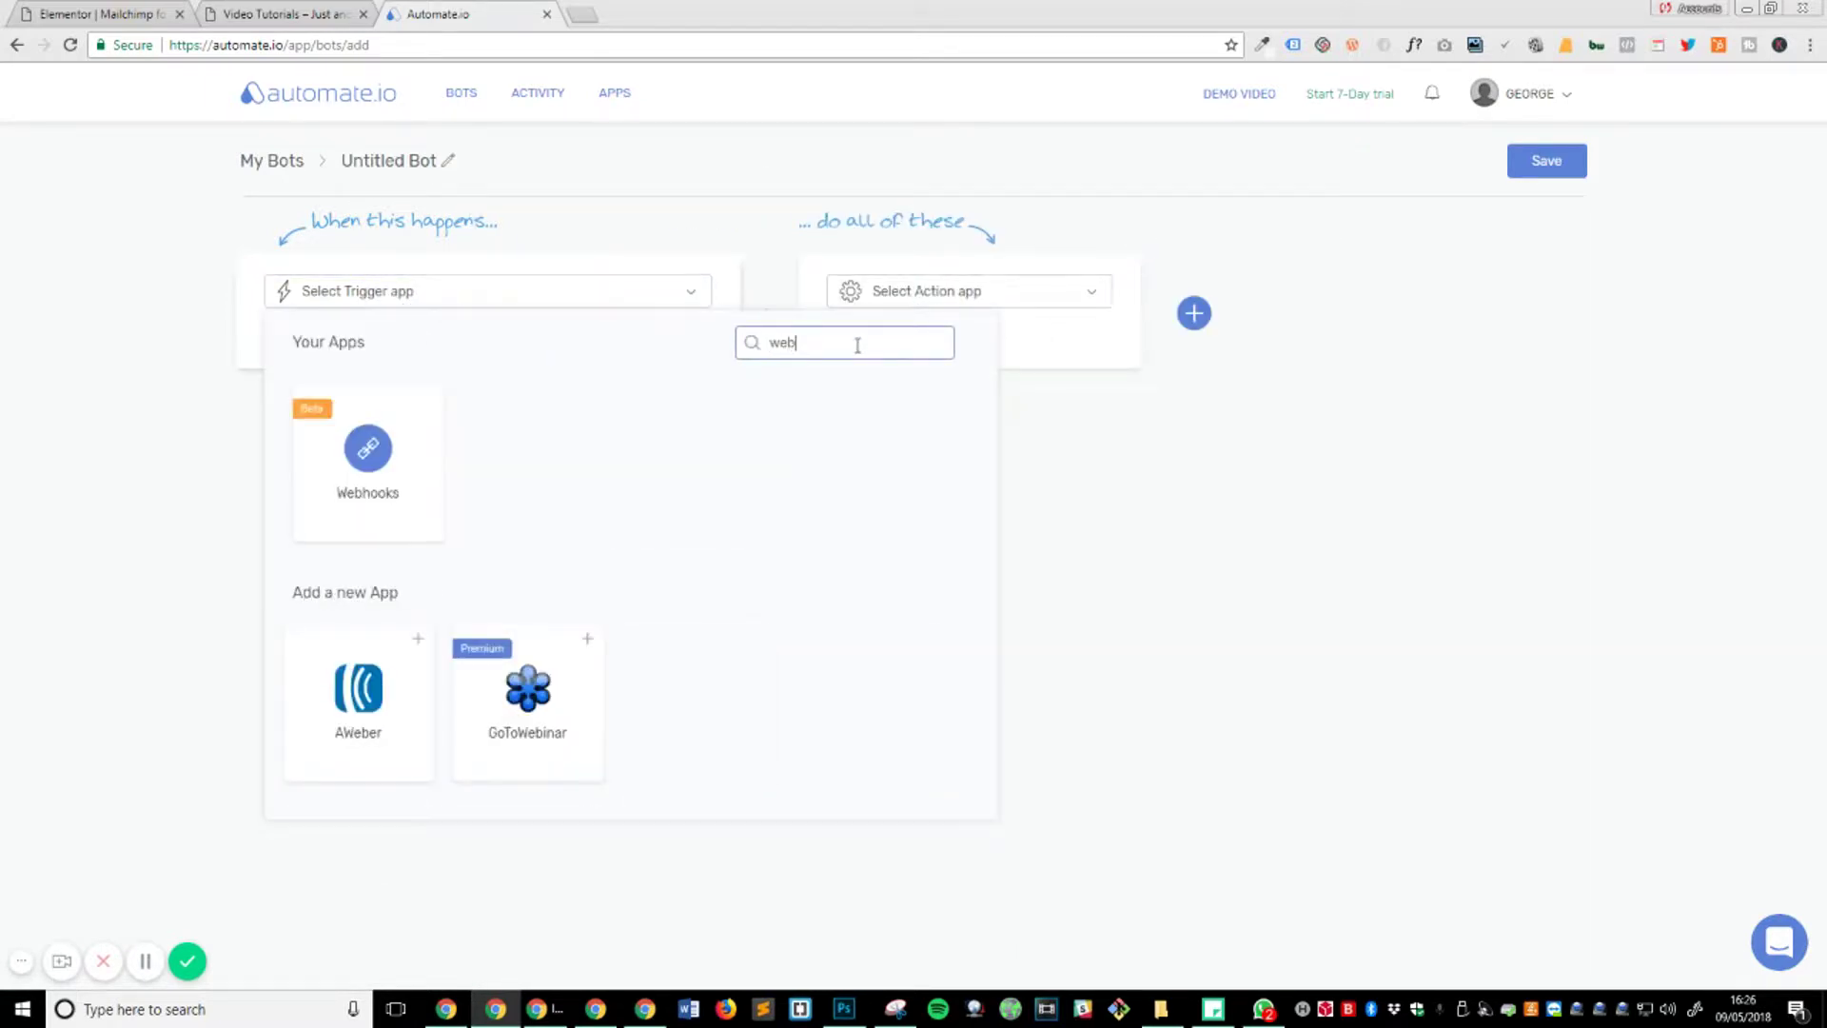
left_click(388, 489)
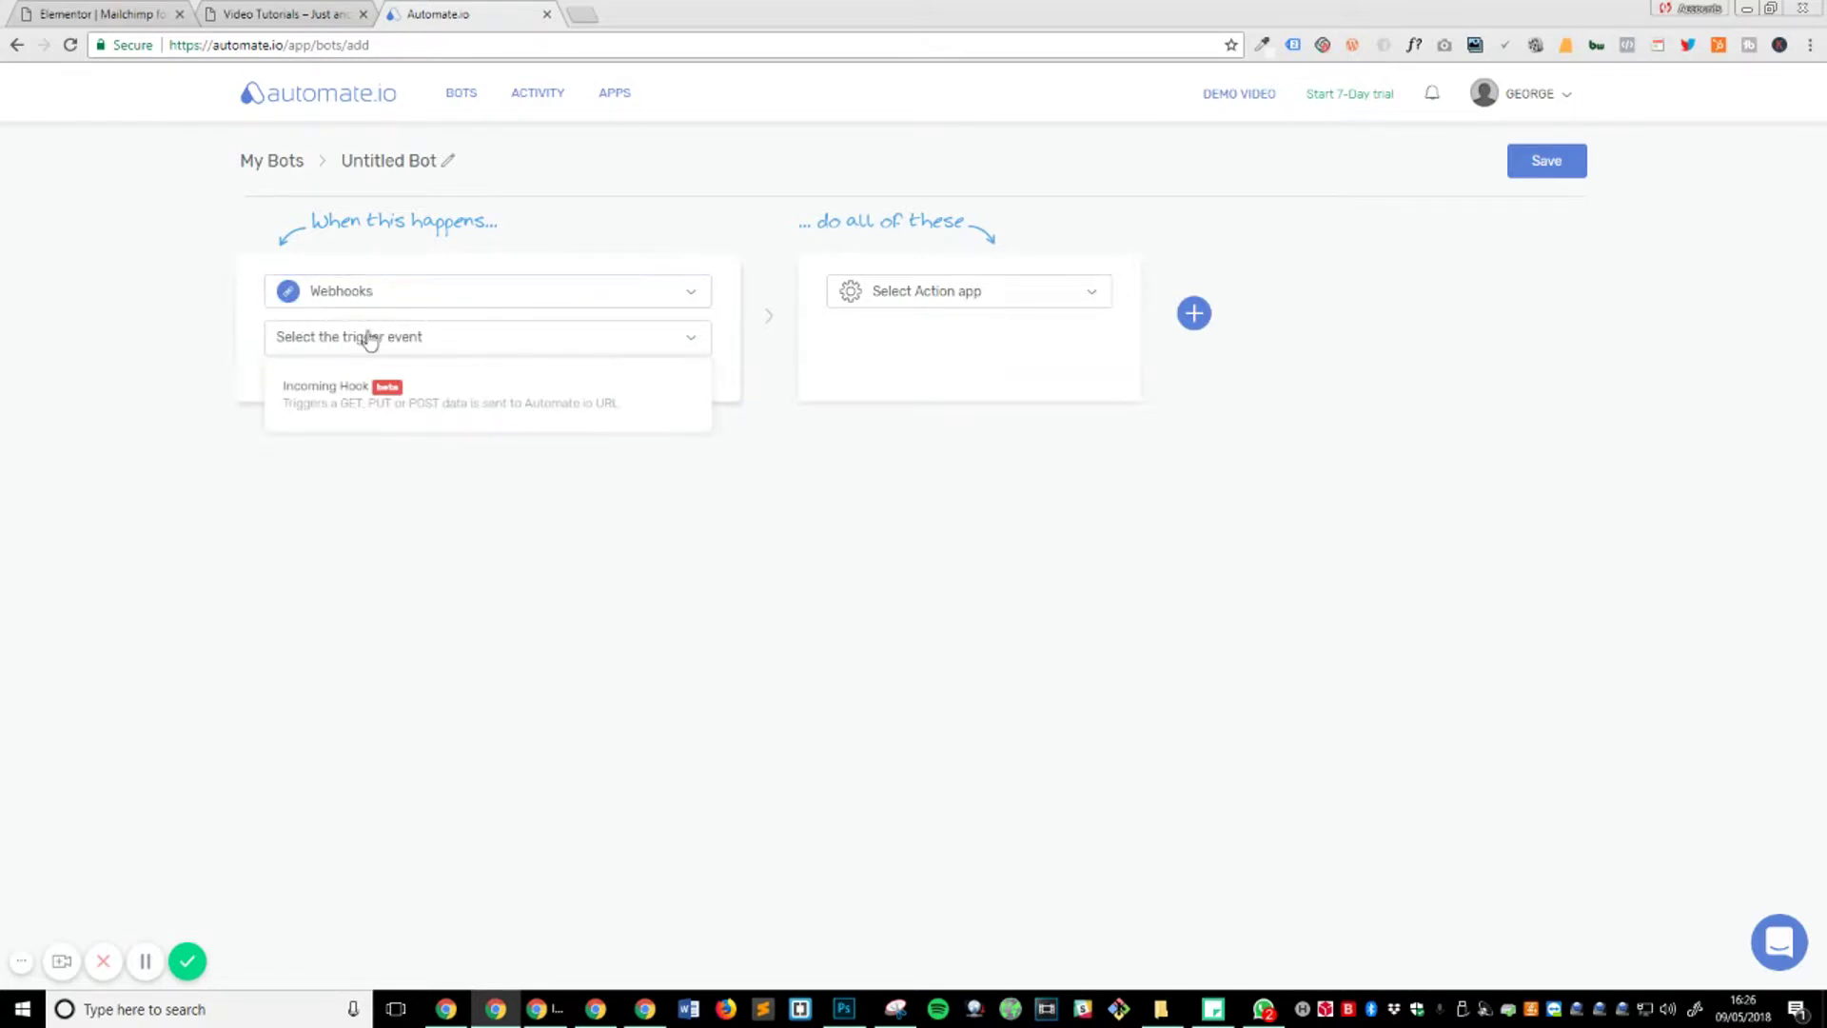
left_click(484, 352)
left_click(487, 350)
left_click(361, 405)
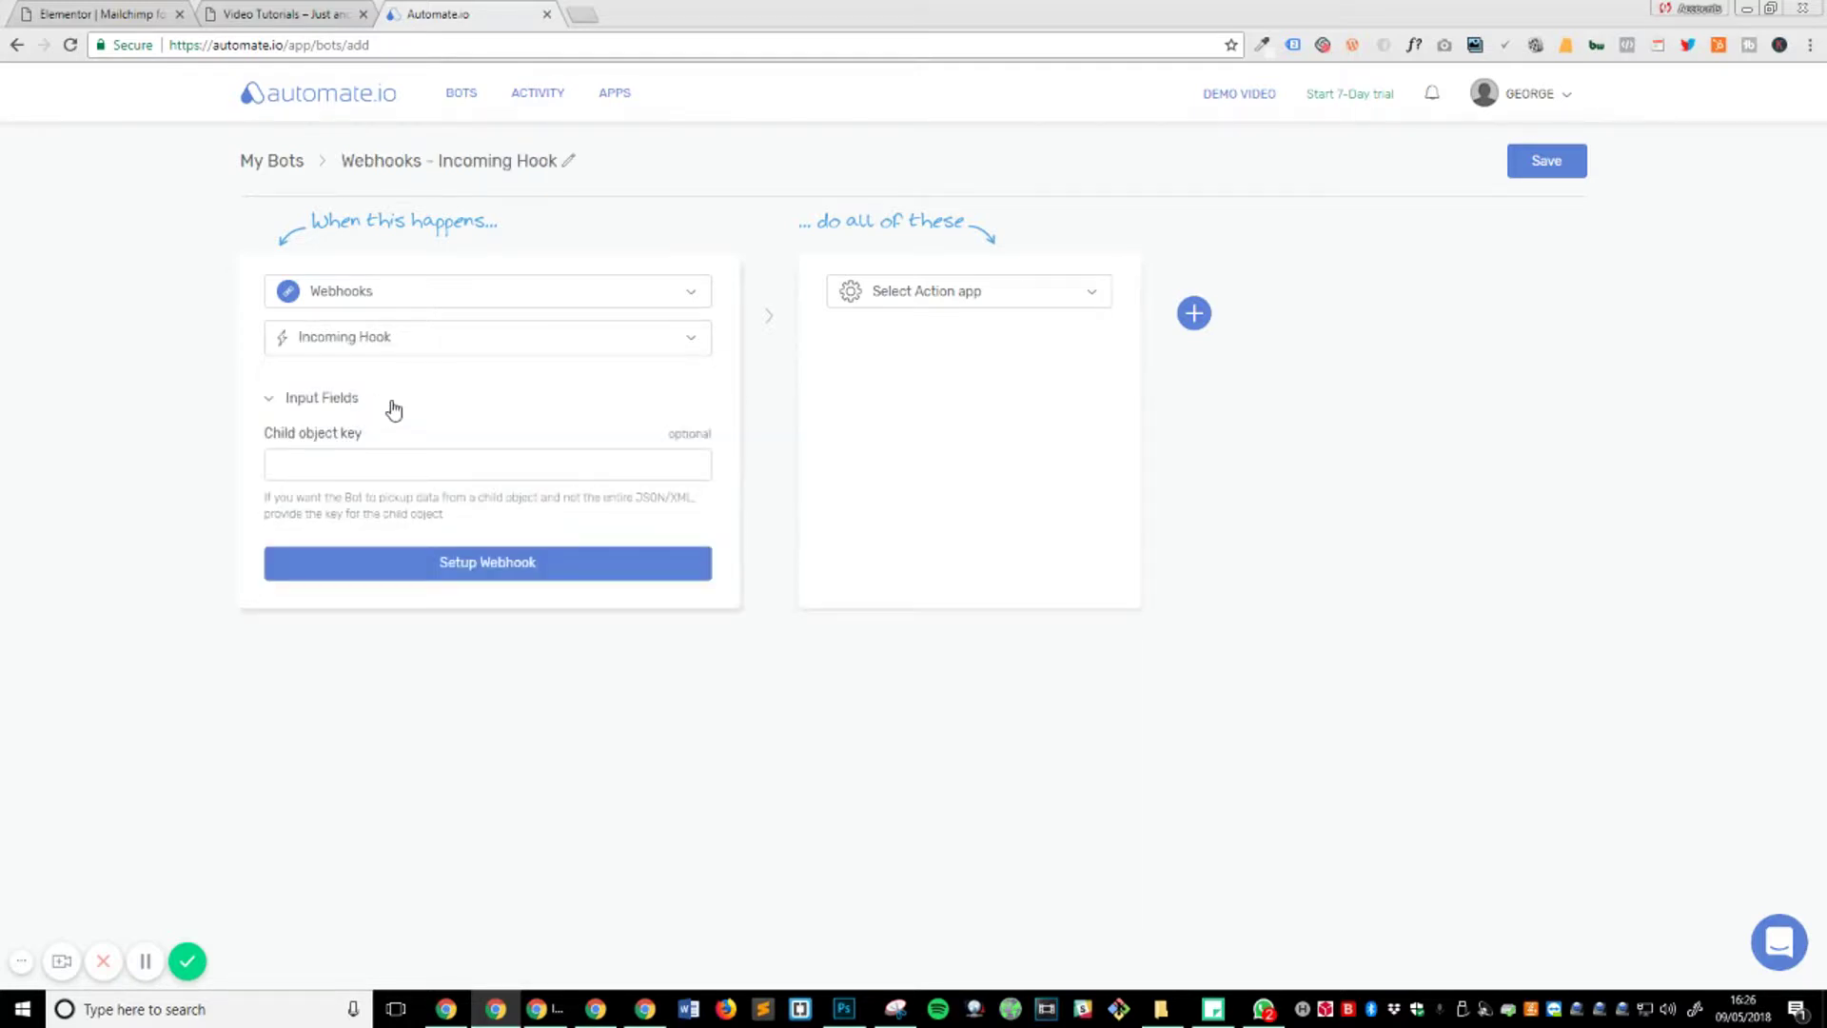
left_click(881, 297)
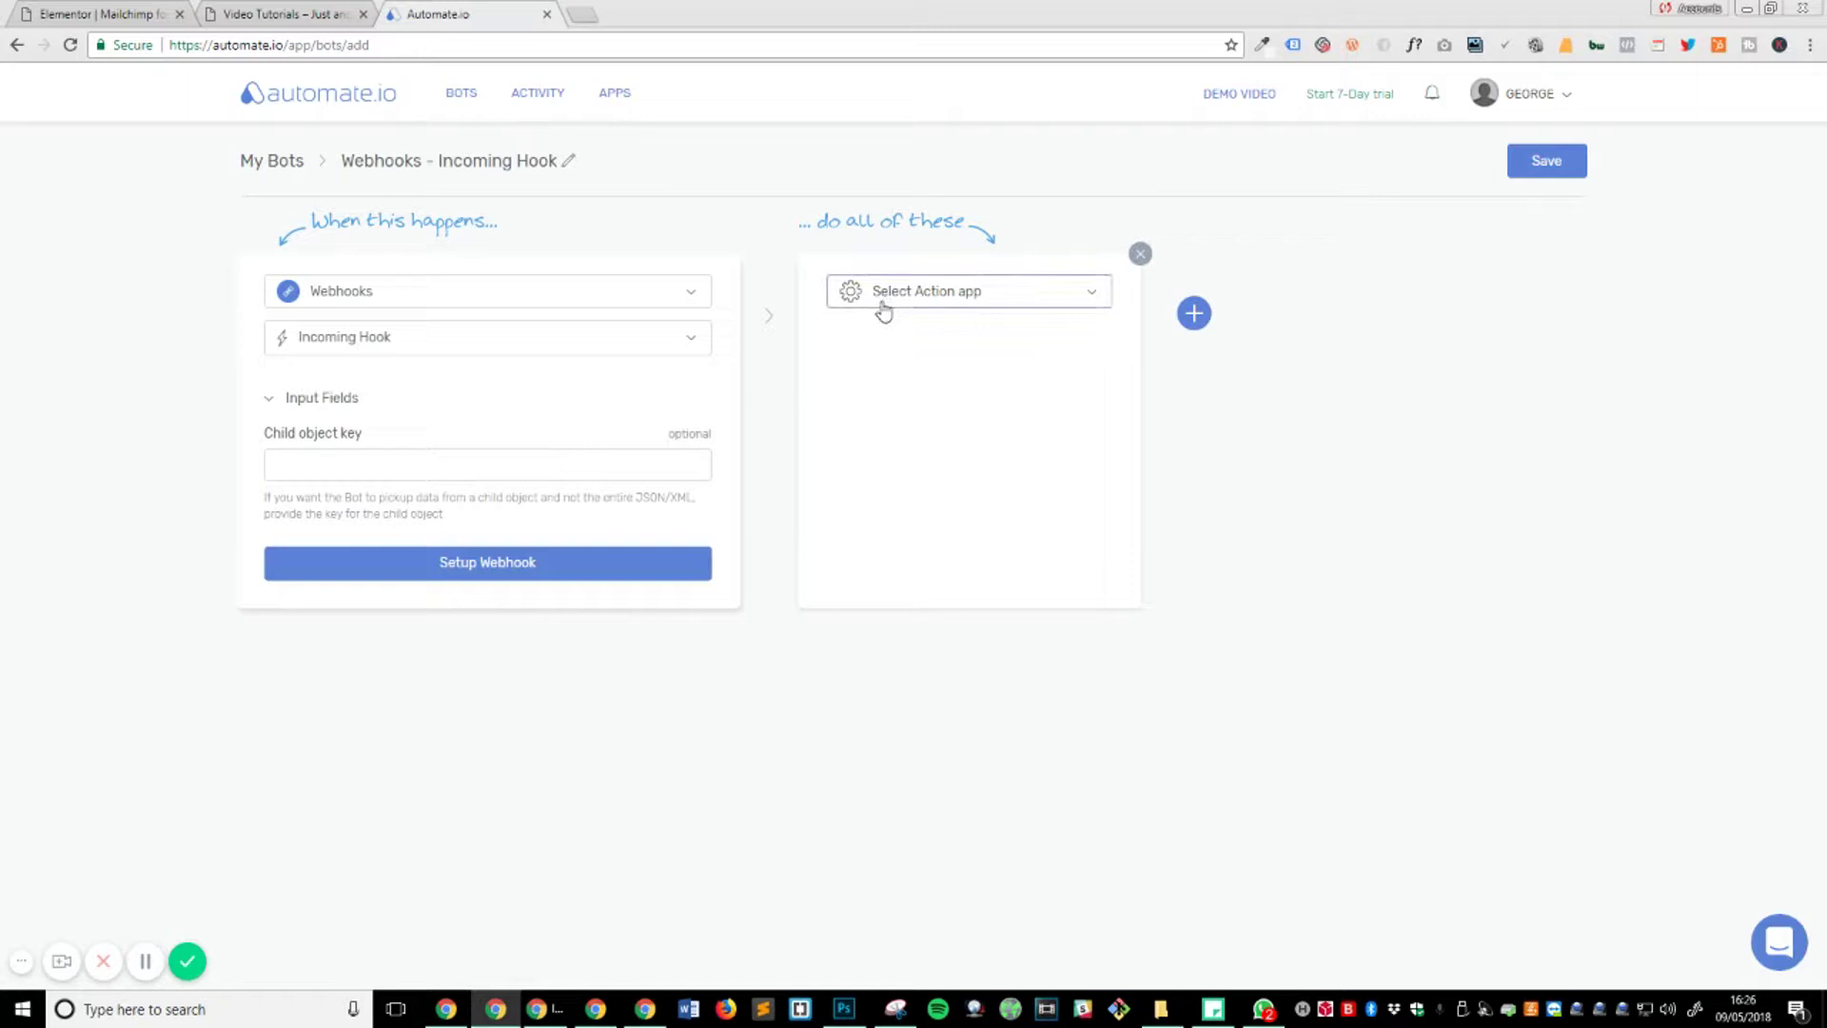
- Set the bot's action to MailChimp's 'Add or Update a Subscriber'
left_click(1024, 302)
left_click(1212, 342)
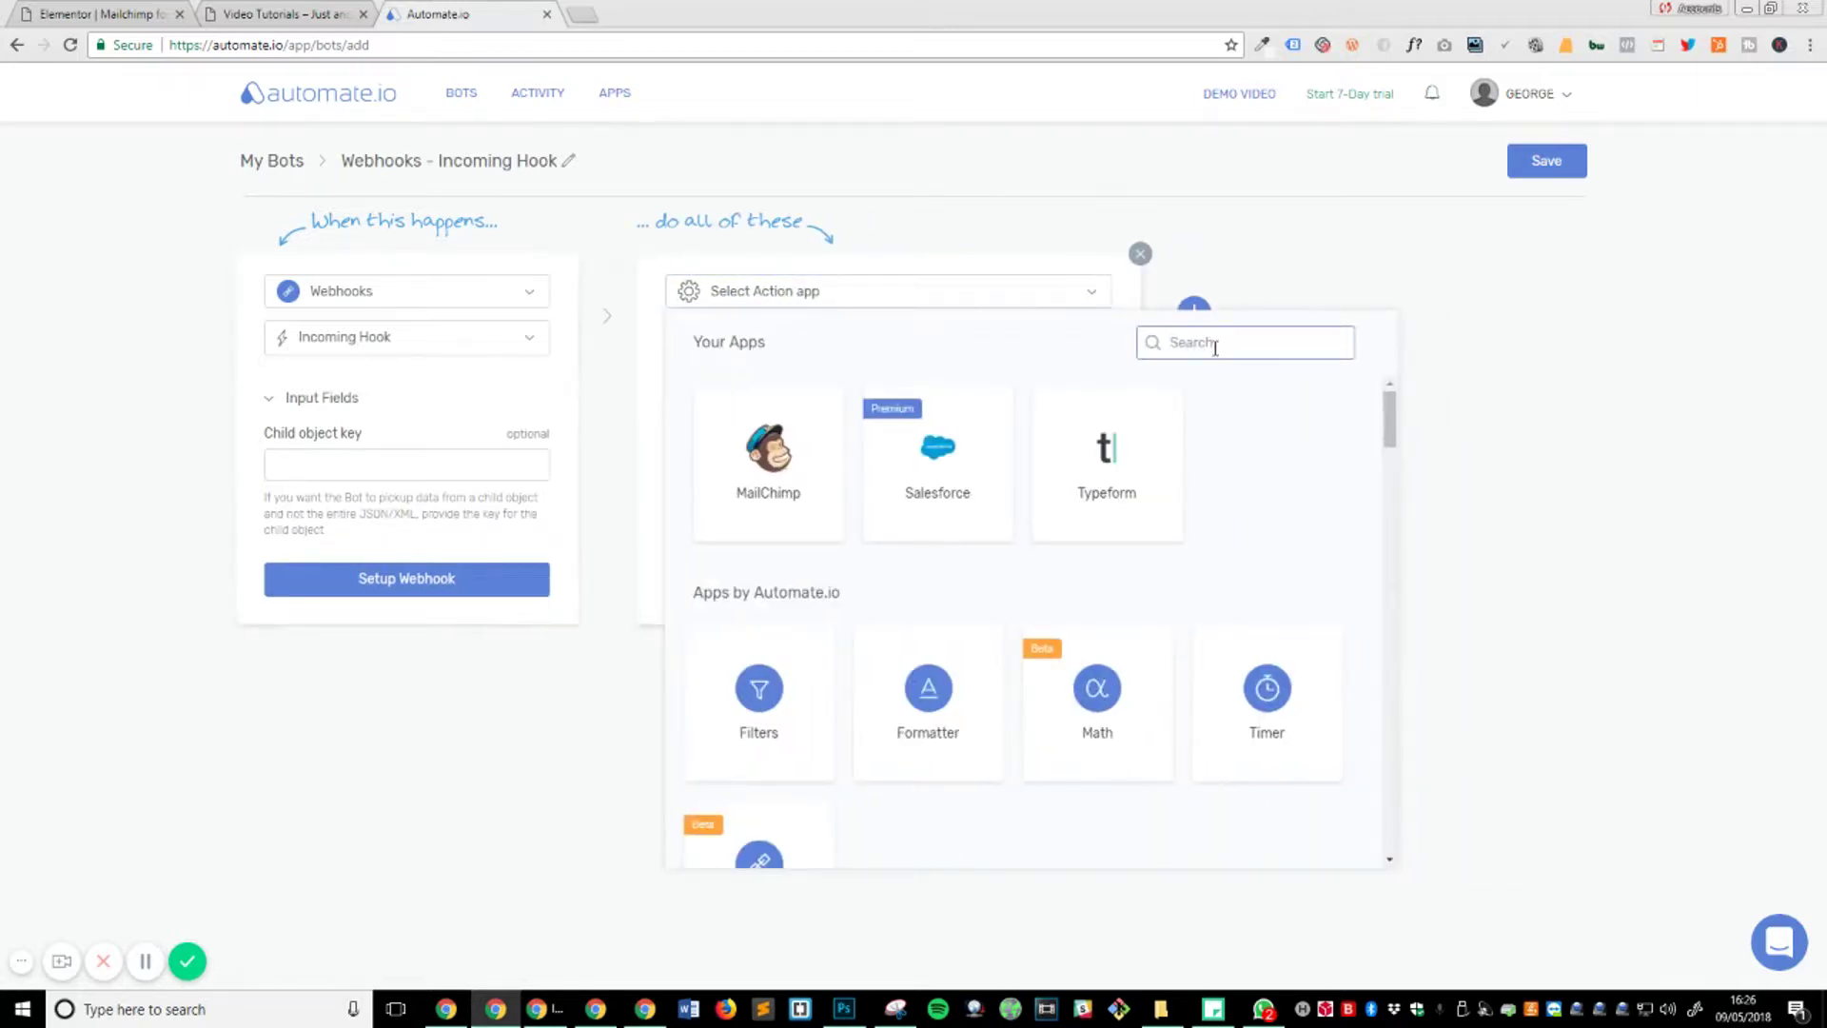
type("mail")
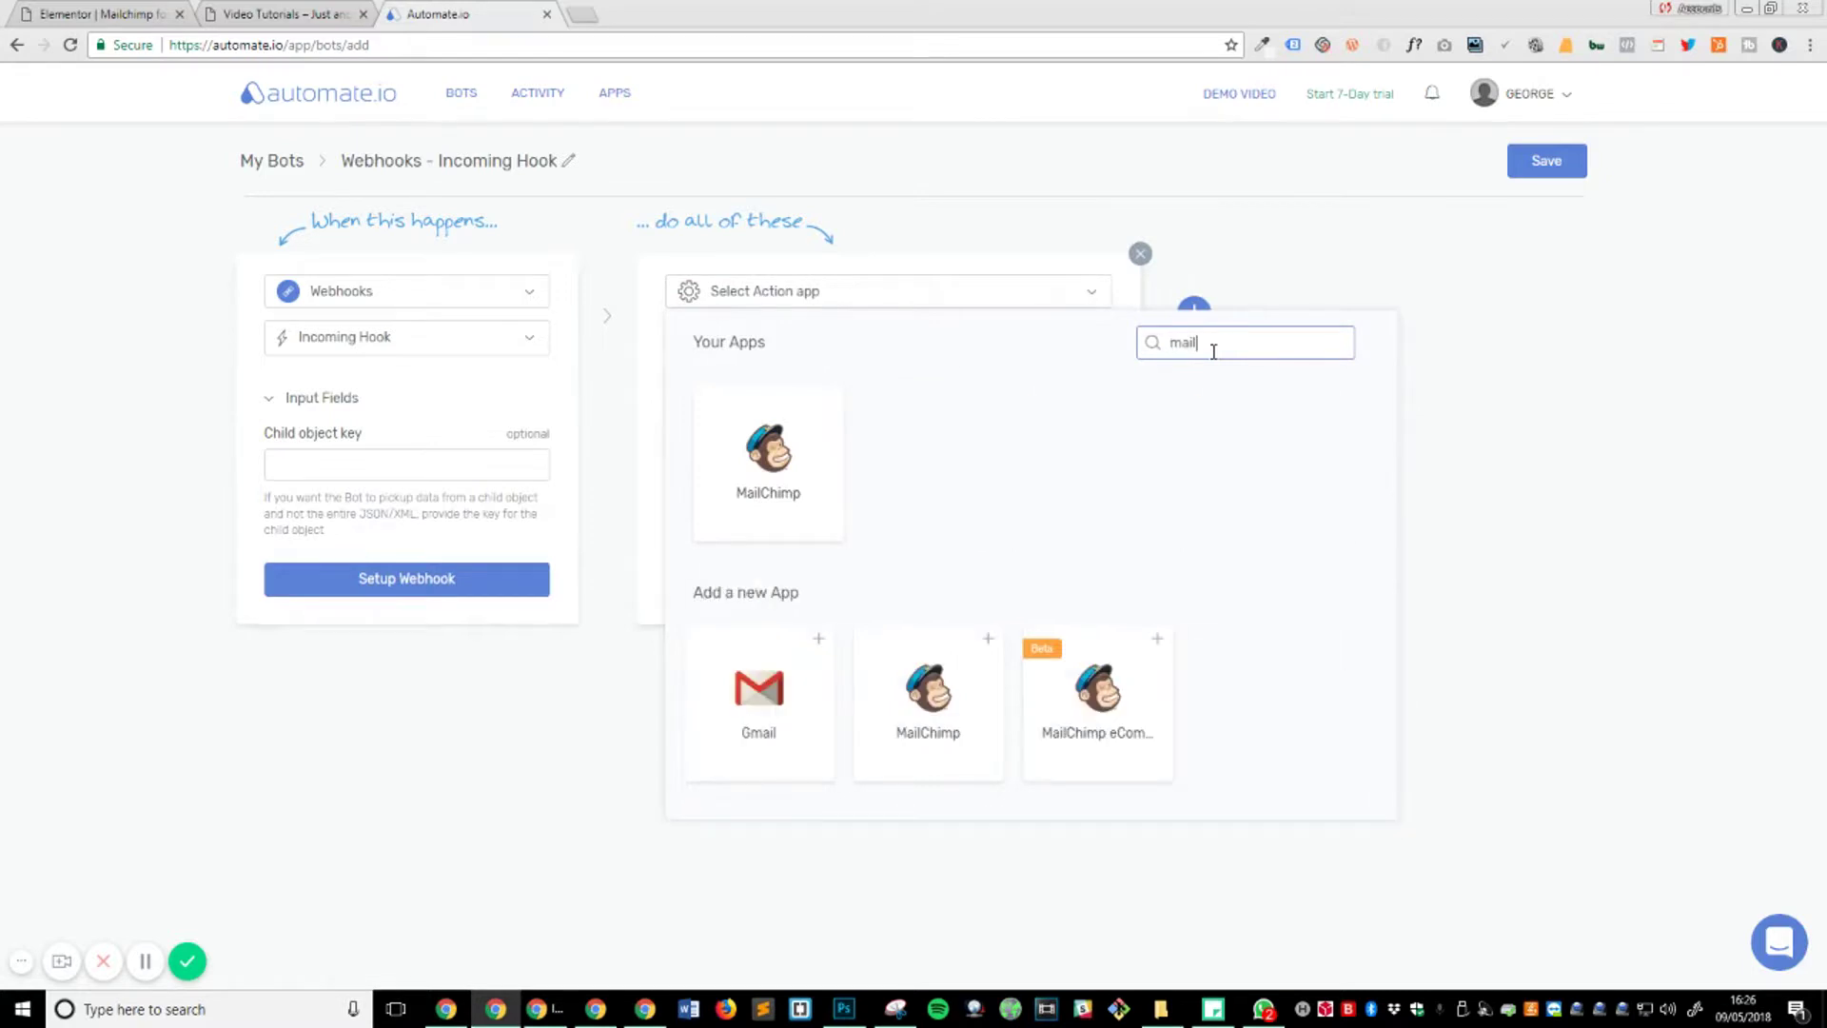
left_click(814, 426)
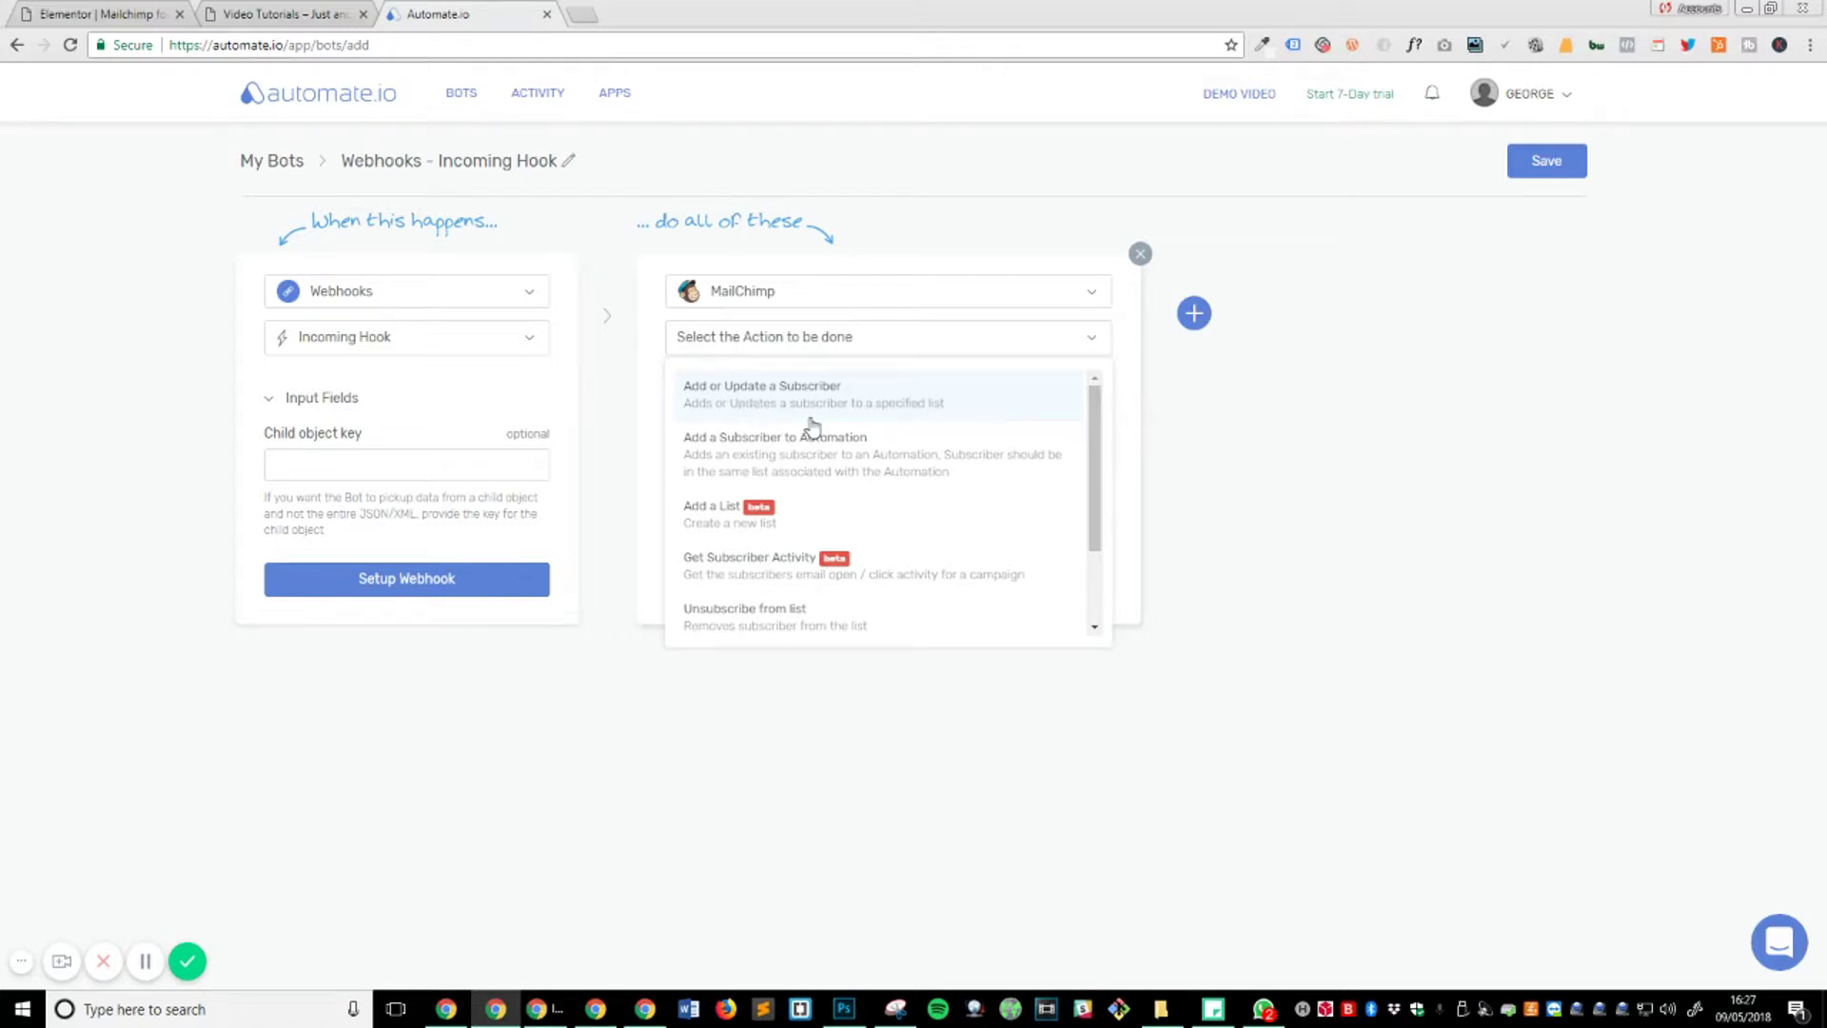
left_click(841, 409)
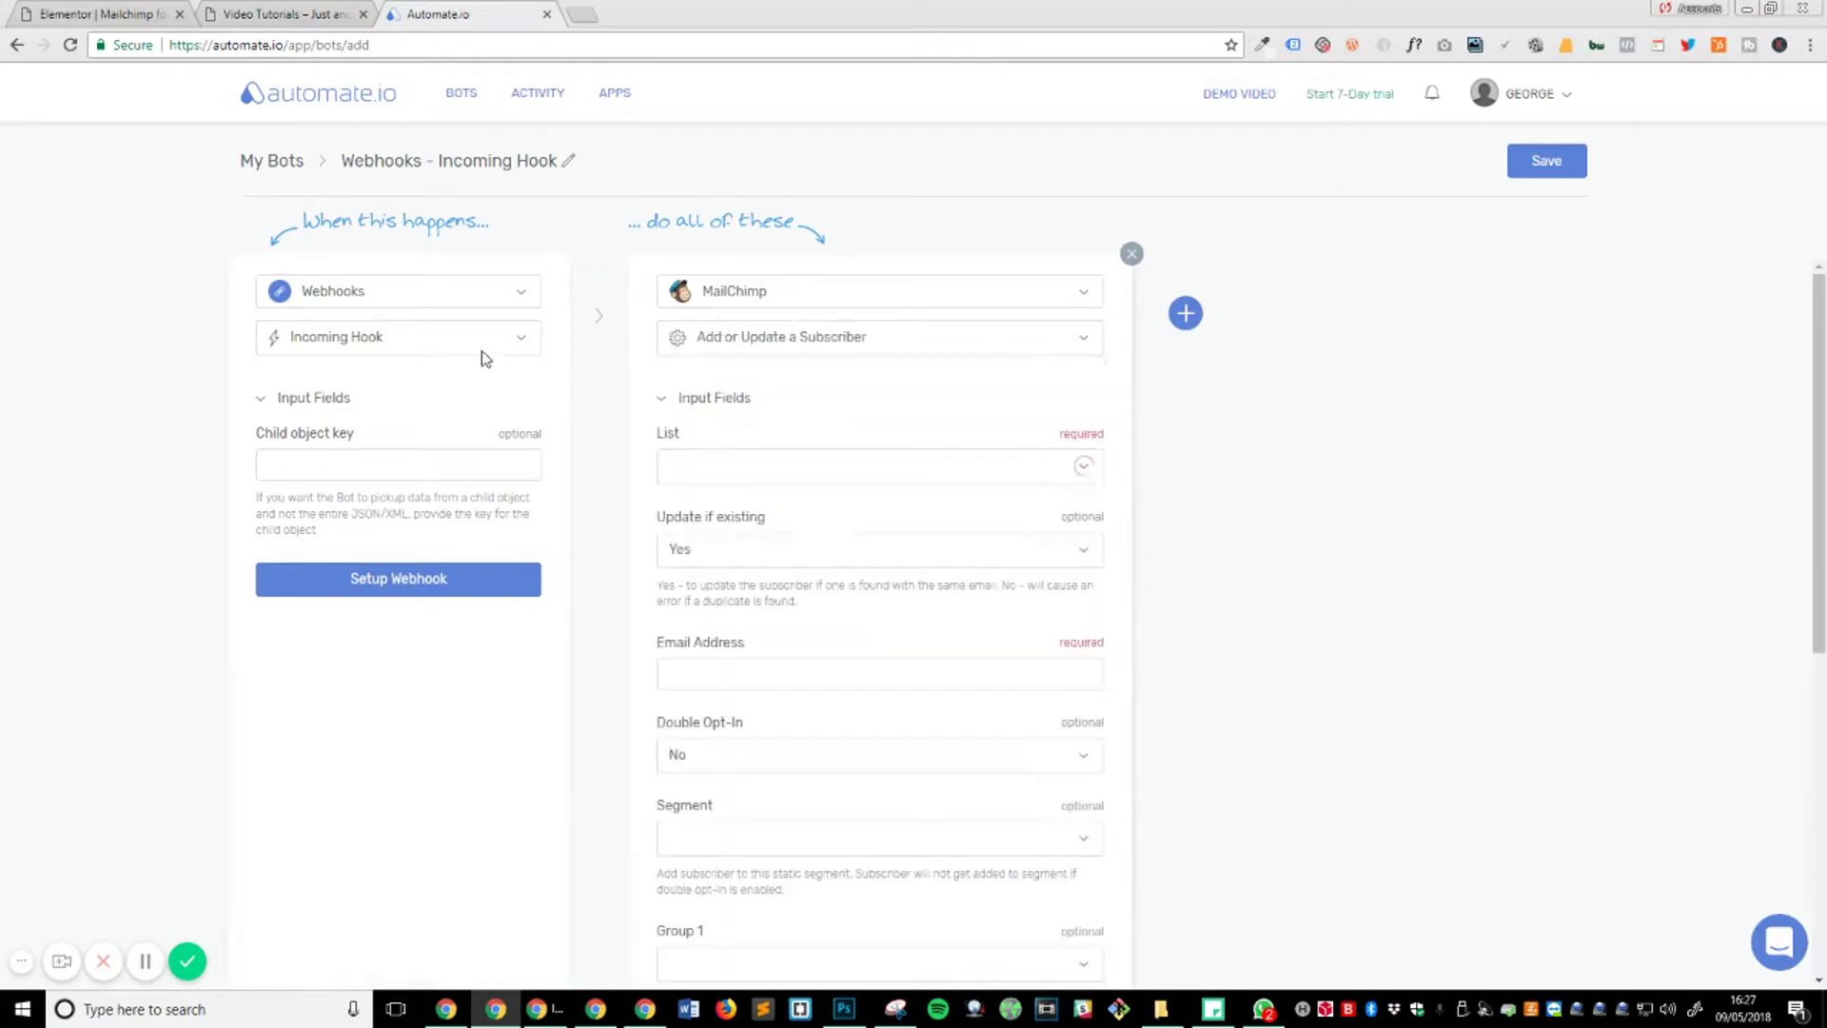
- Choose RentSEO as the MailChimp List and focus the Email Address field
left_click(903, 468)
left_click(903, 468)
left_click(854, 466)
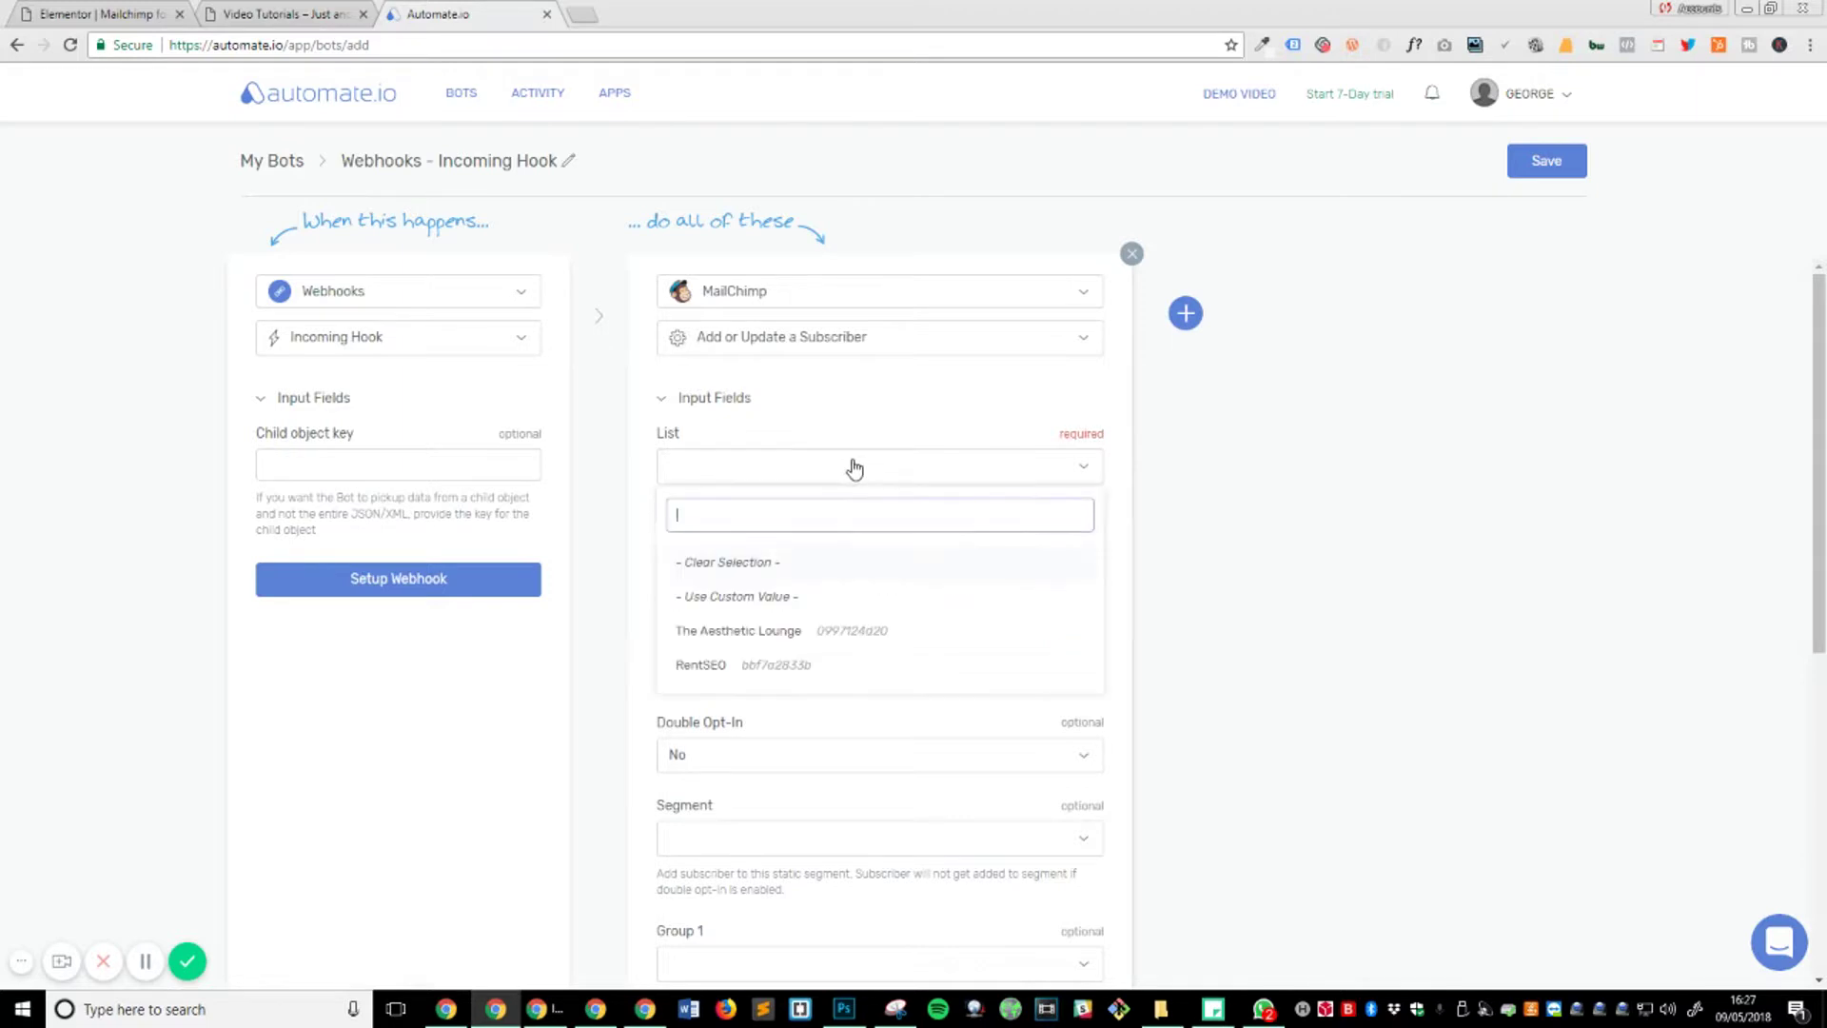
left_click(725, 667)
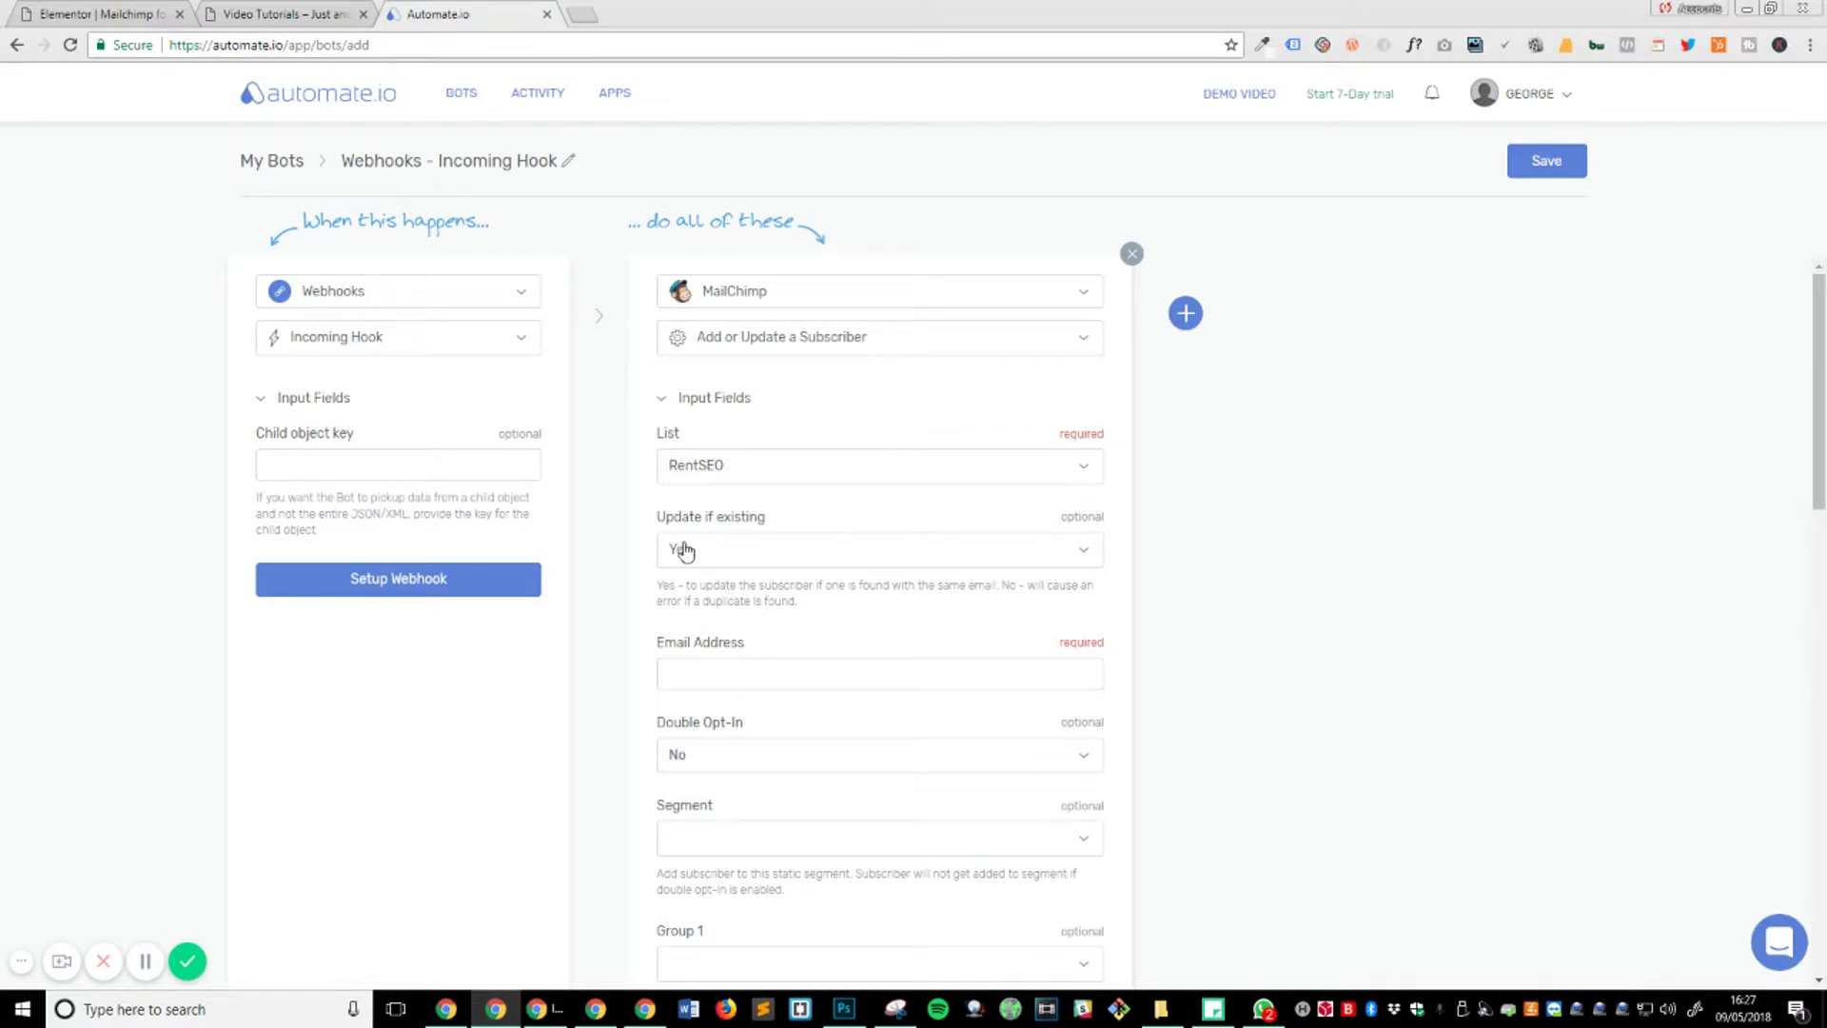
scroll(747, 547, "down", 2)
scroll(761, 538, "up", 1)
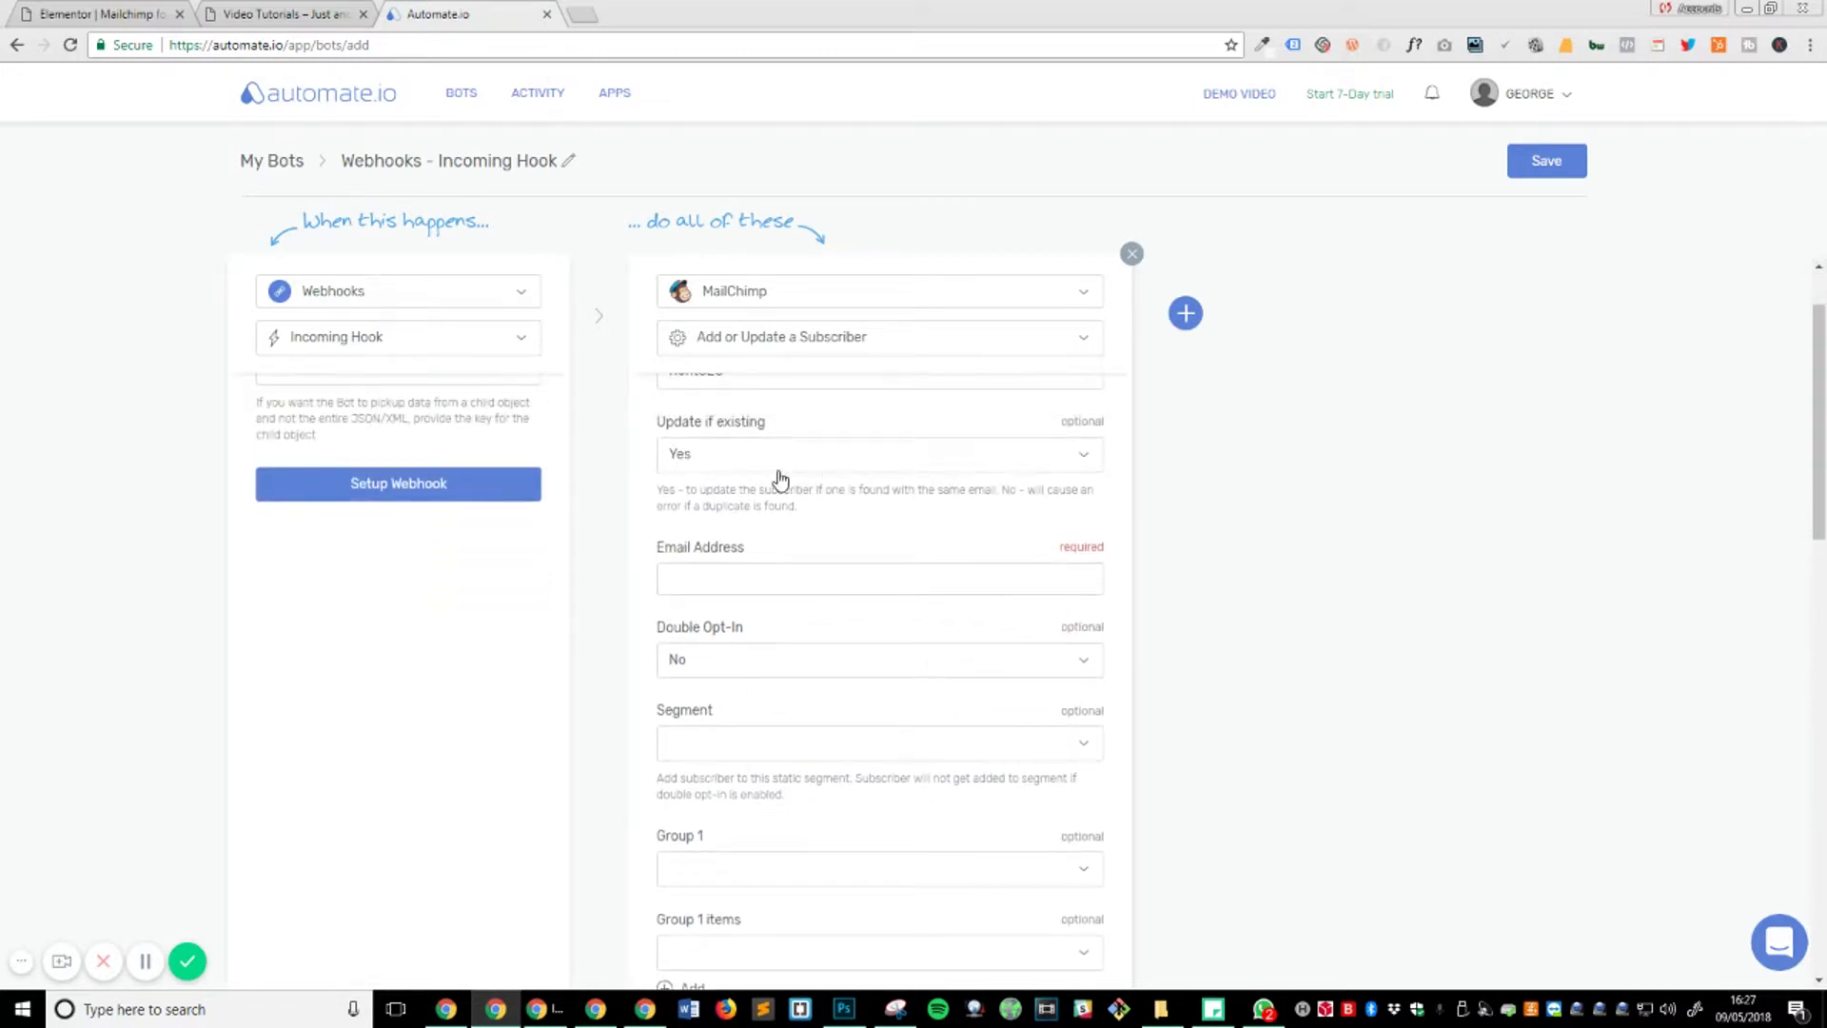
left_click(887, 579)
scroll(857, 577, "down", 2)
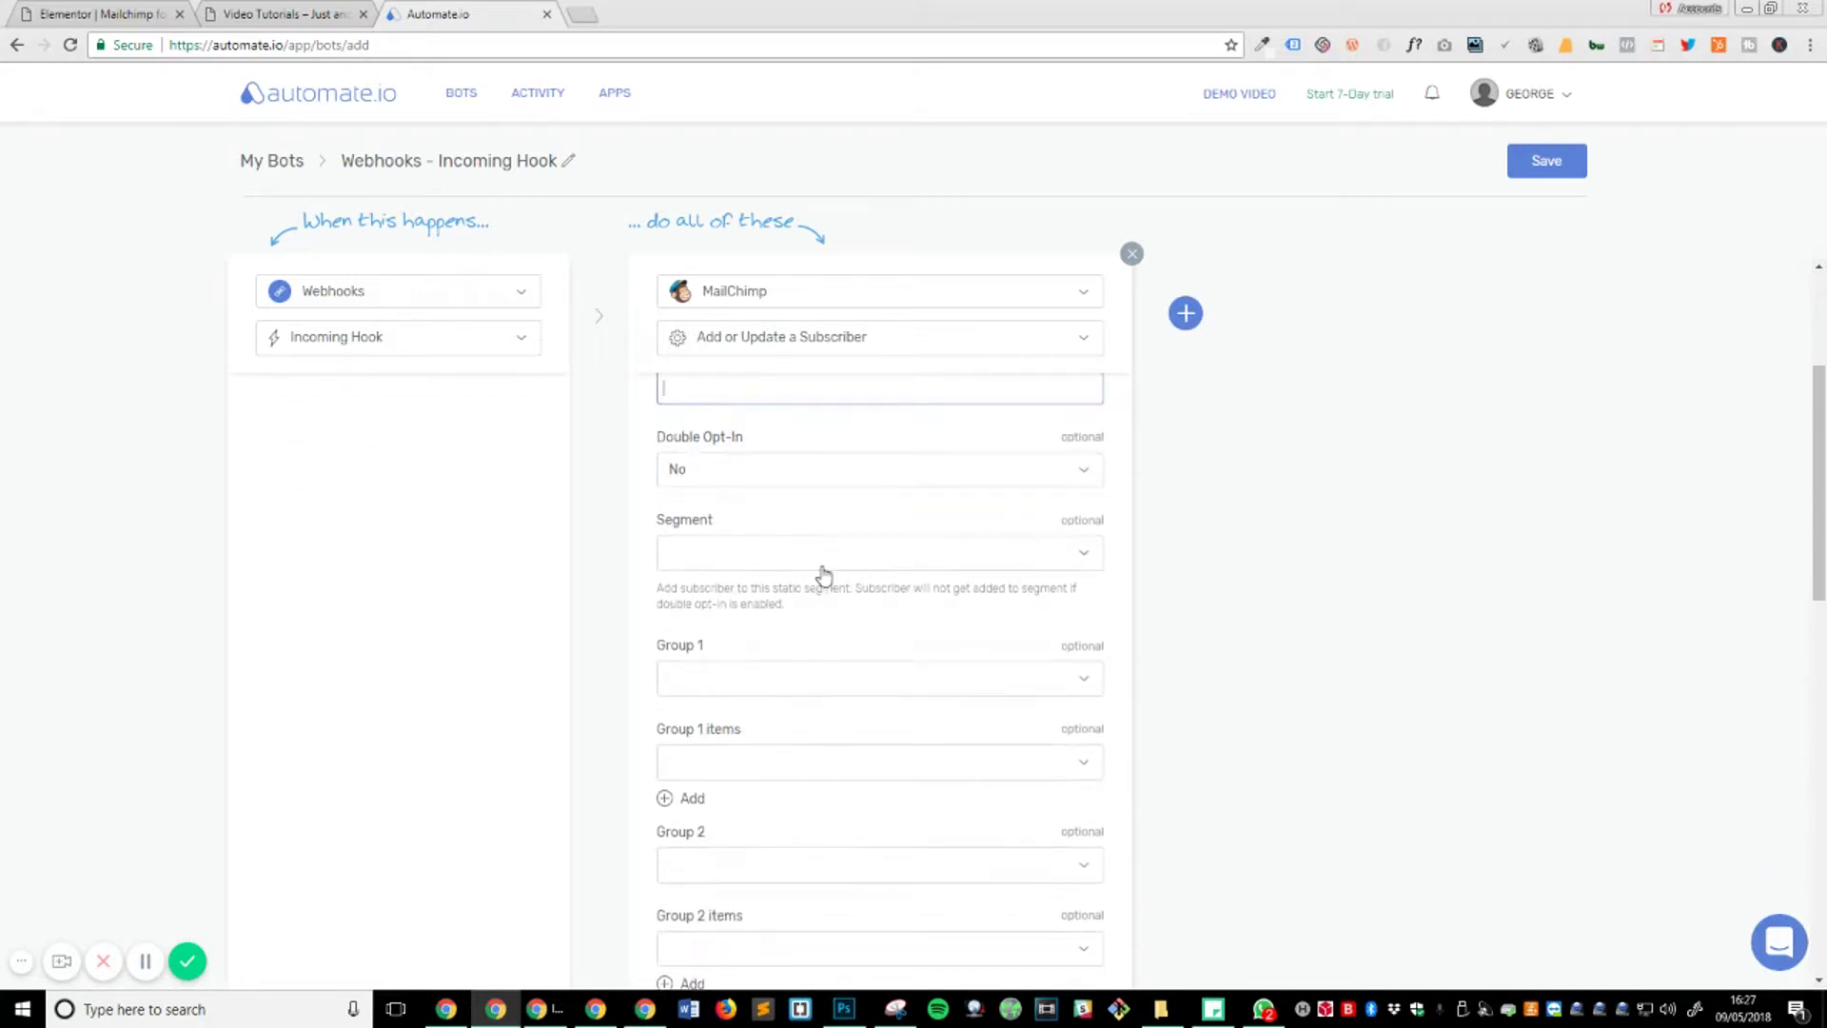
scroll(787, 632, "up", 3)
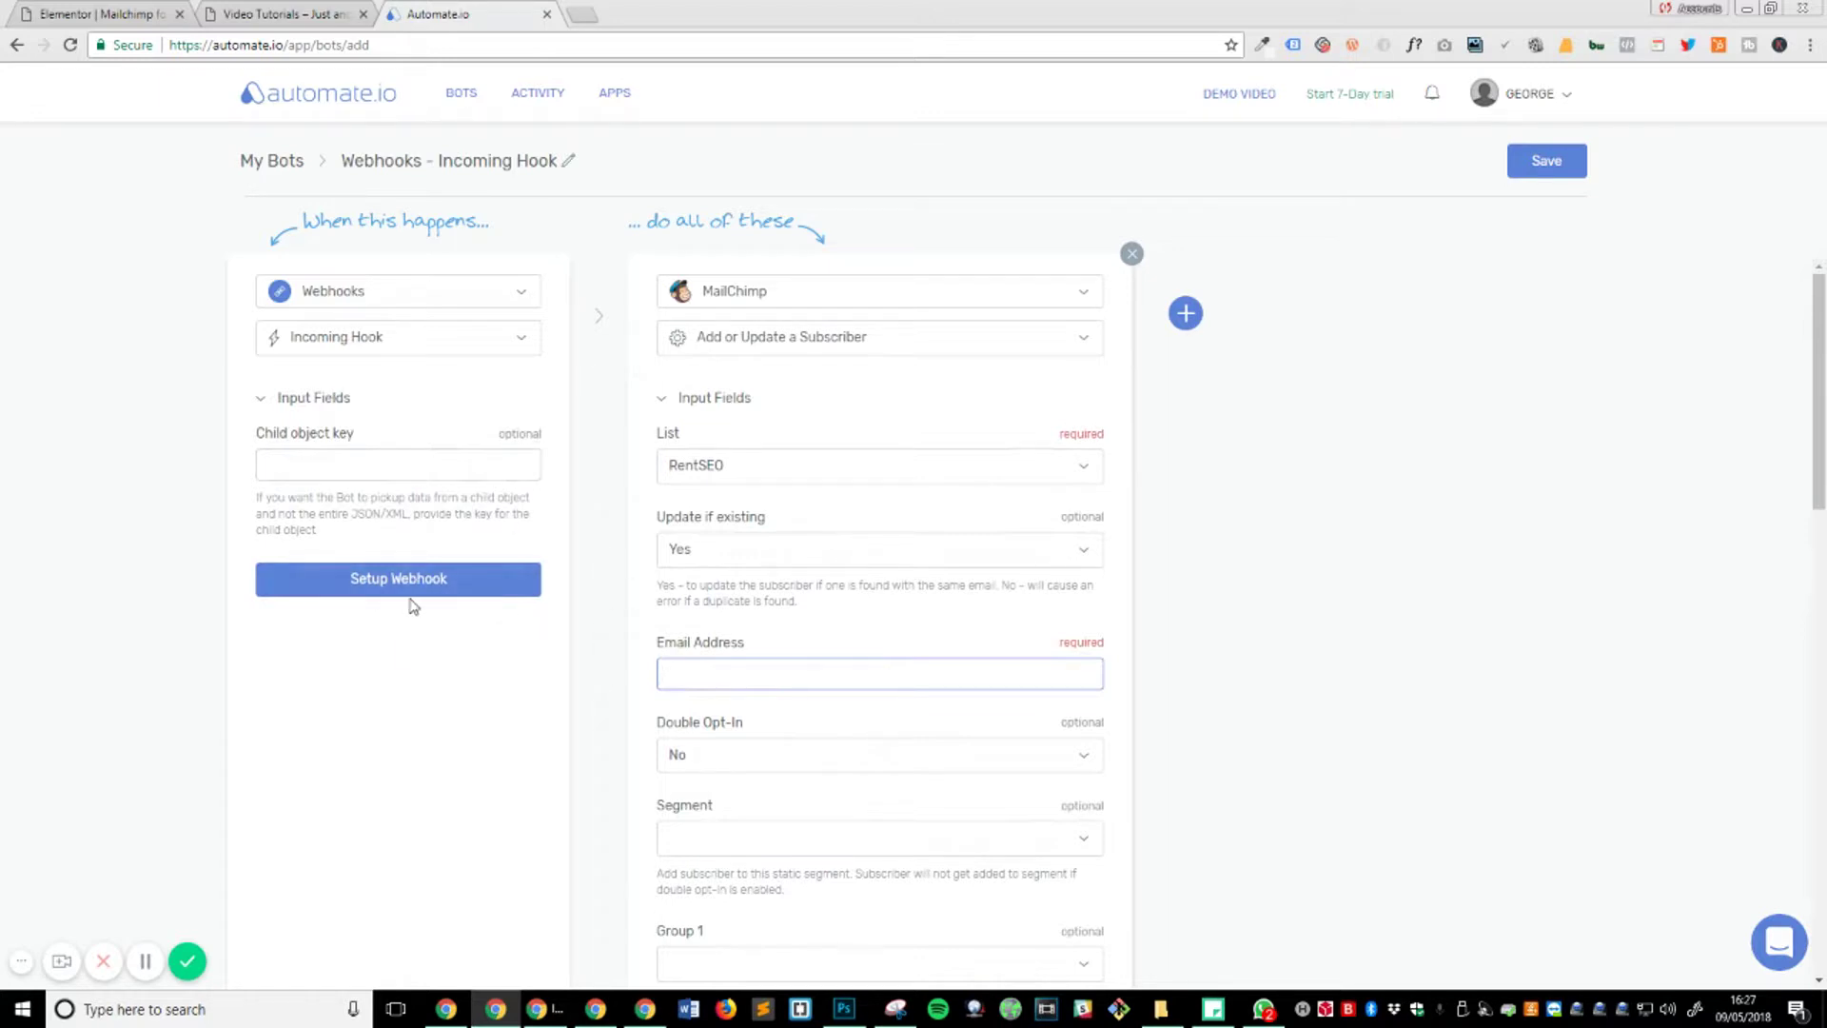
- Copy the bot's unique webhook URL from the Setup Webhook window
left_click(489, 590)
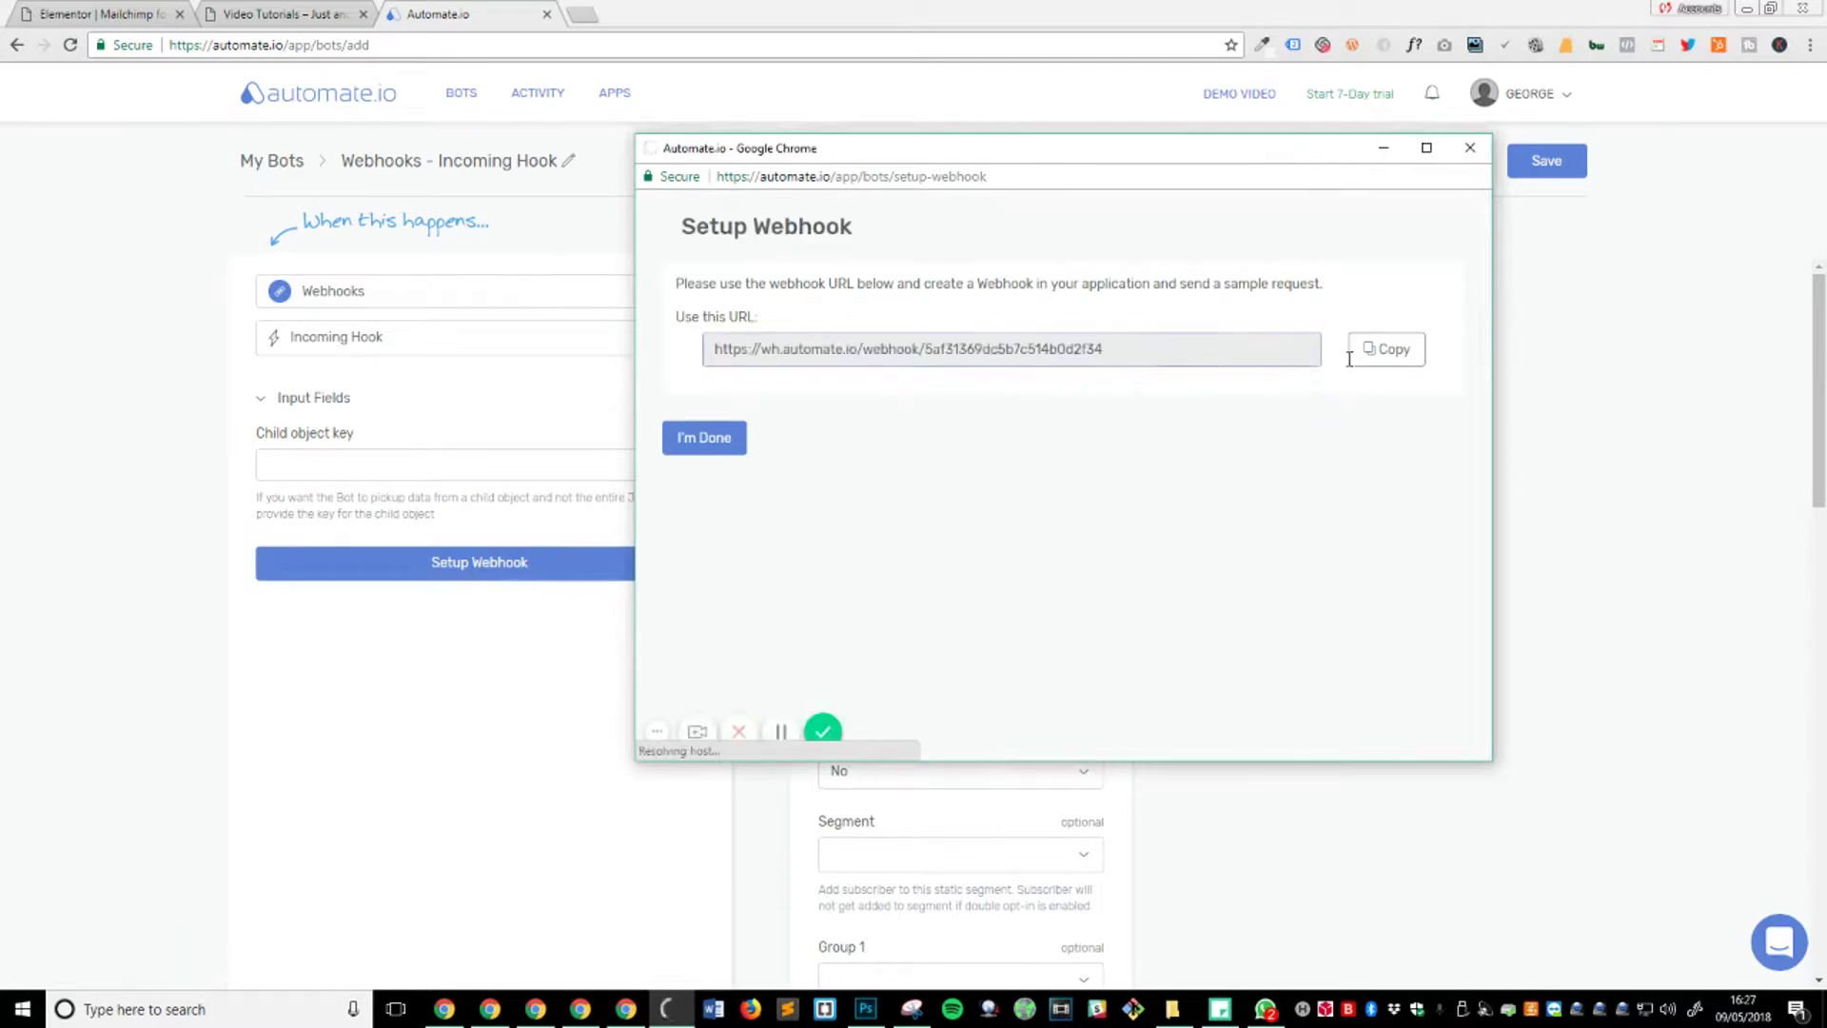
left_click(1370, 350)
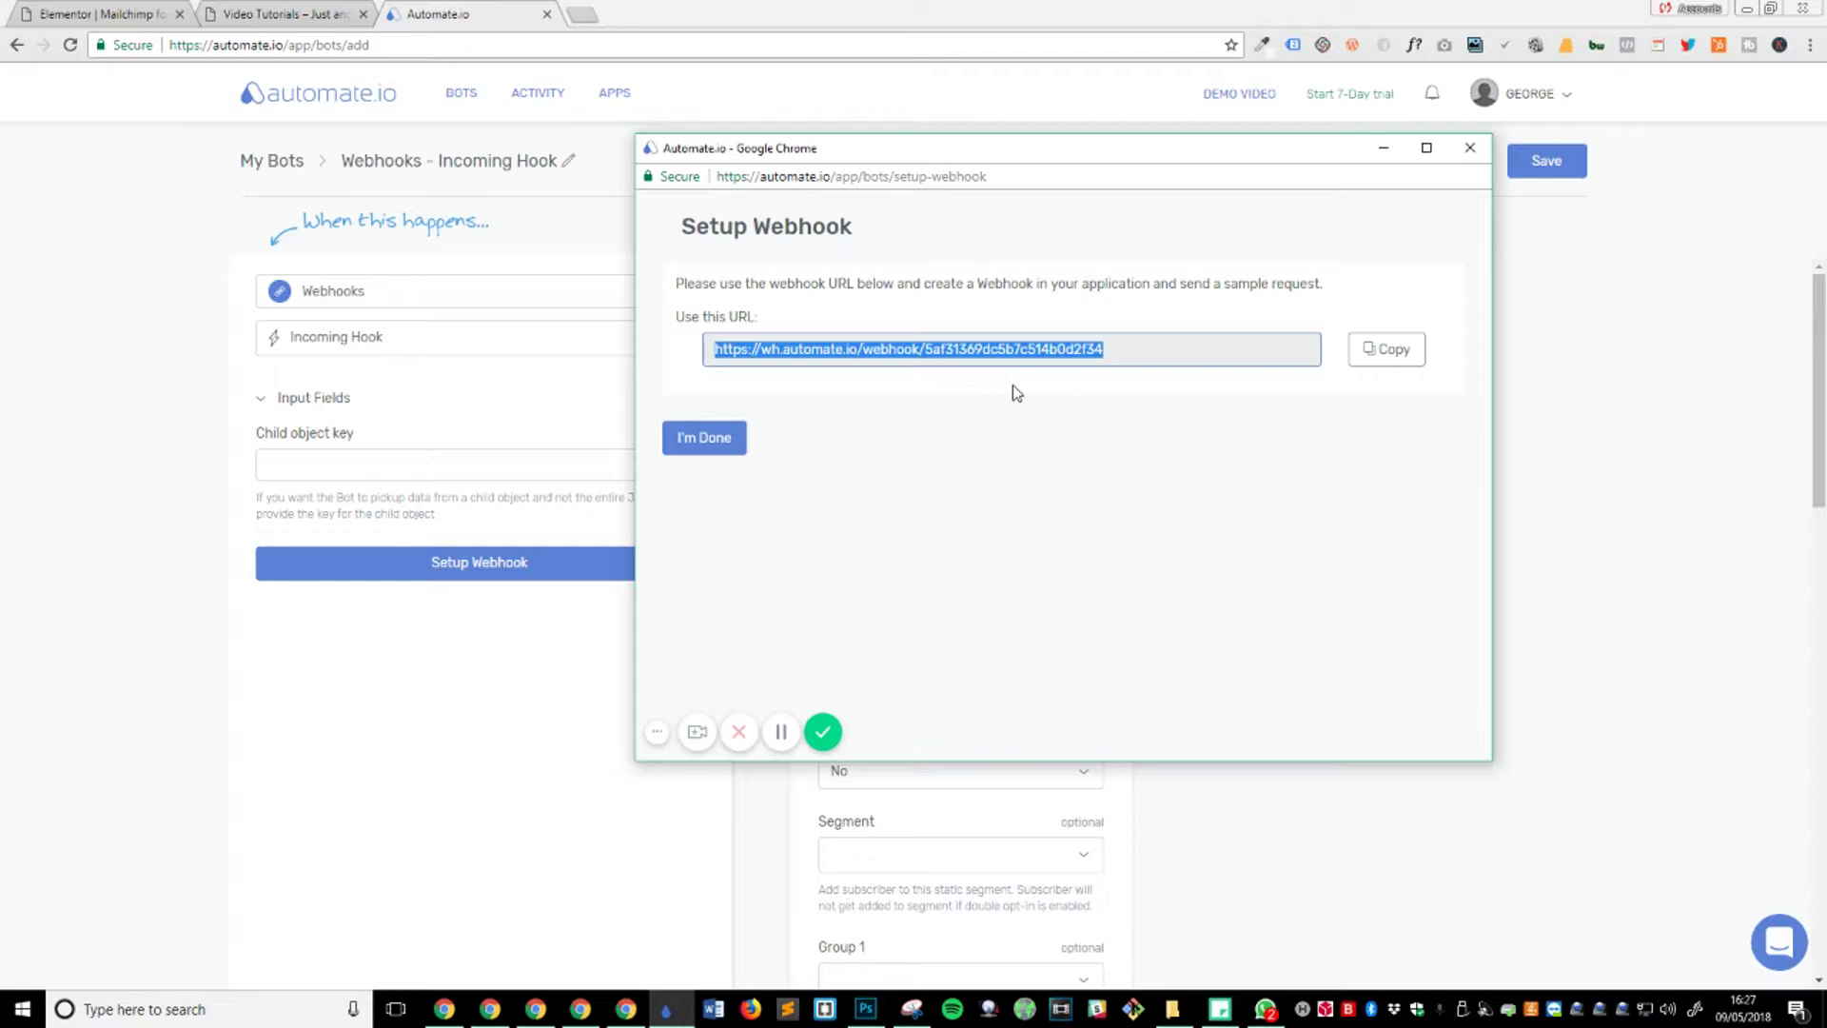
right_click(1094, 349)
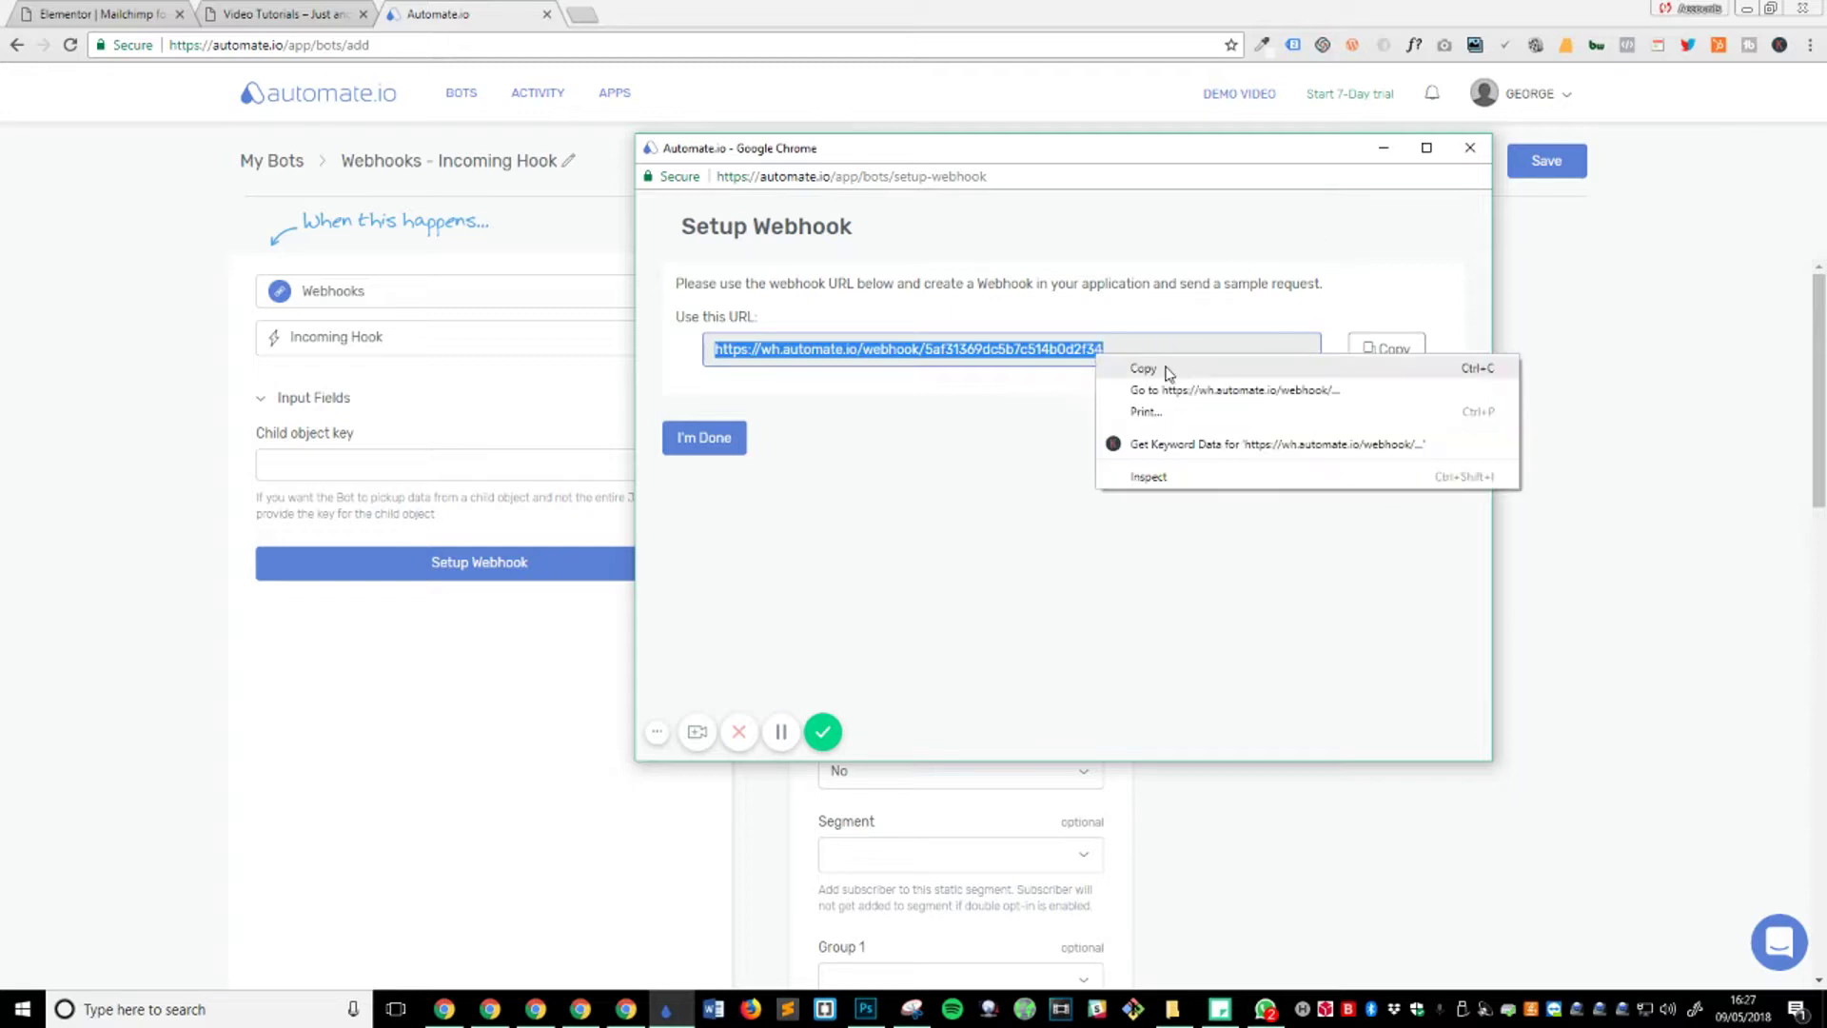
left_click(1172, 373)
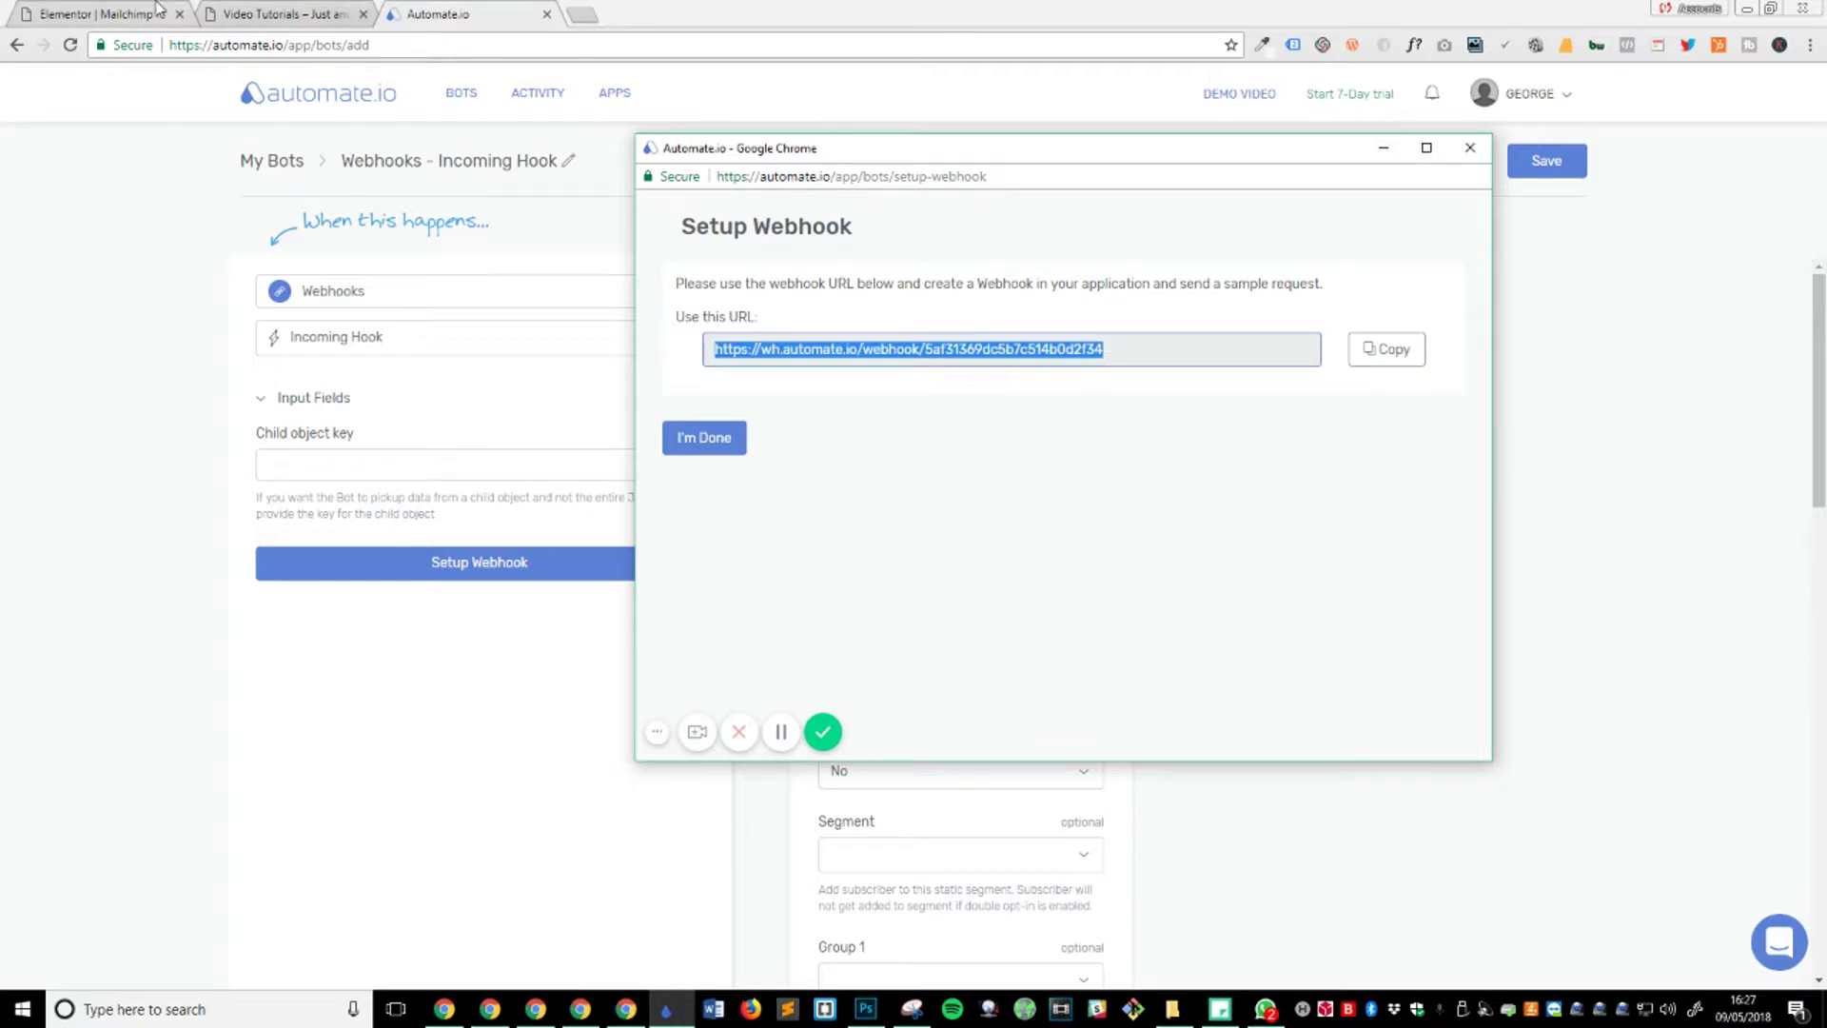
- Paste the Automate.io webhook URL into the form's Webhook URL setting and update the page
left_click(160, 11)
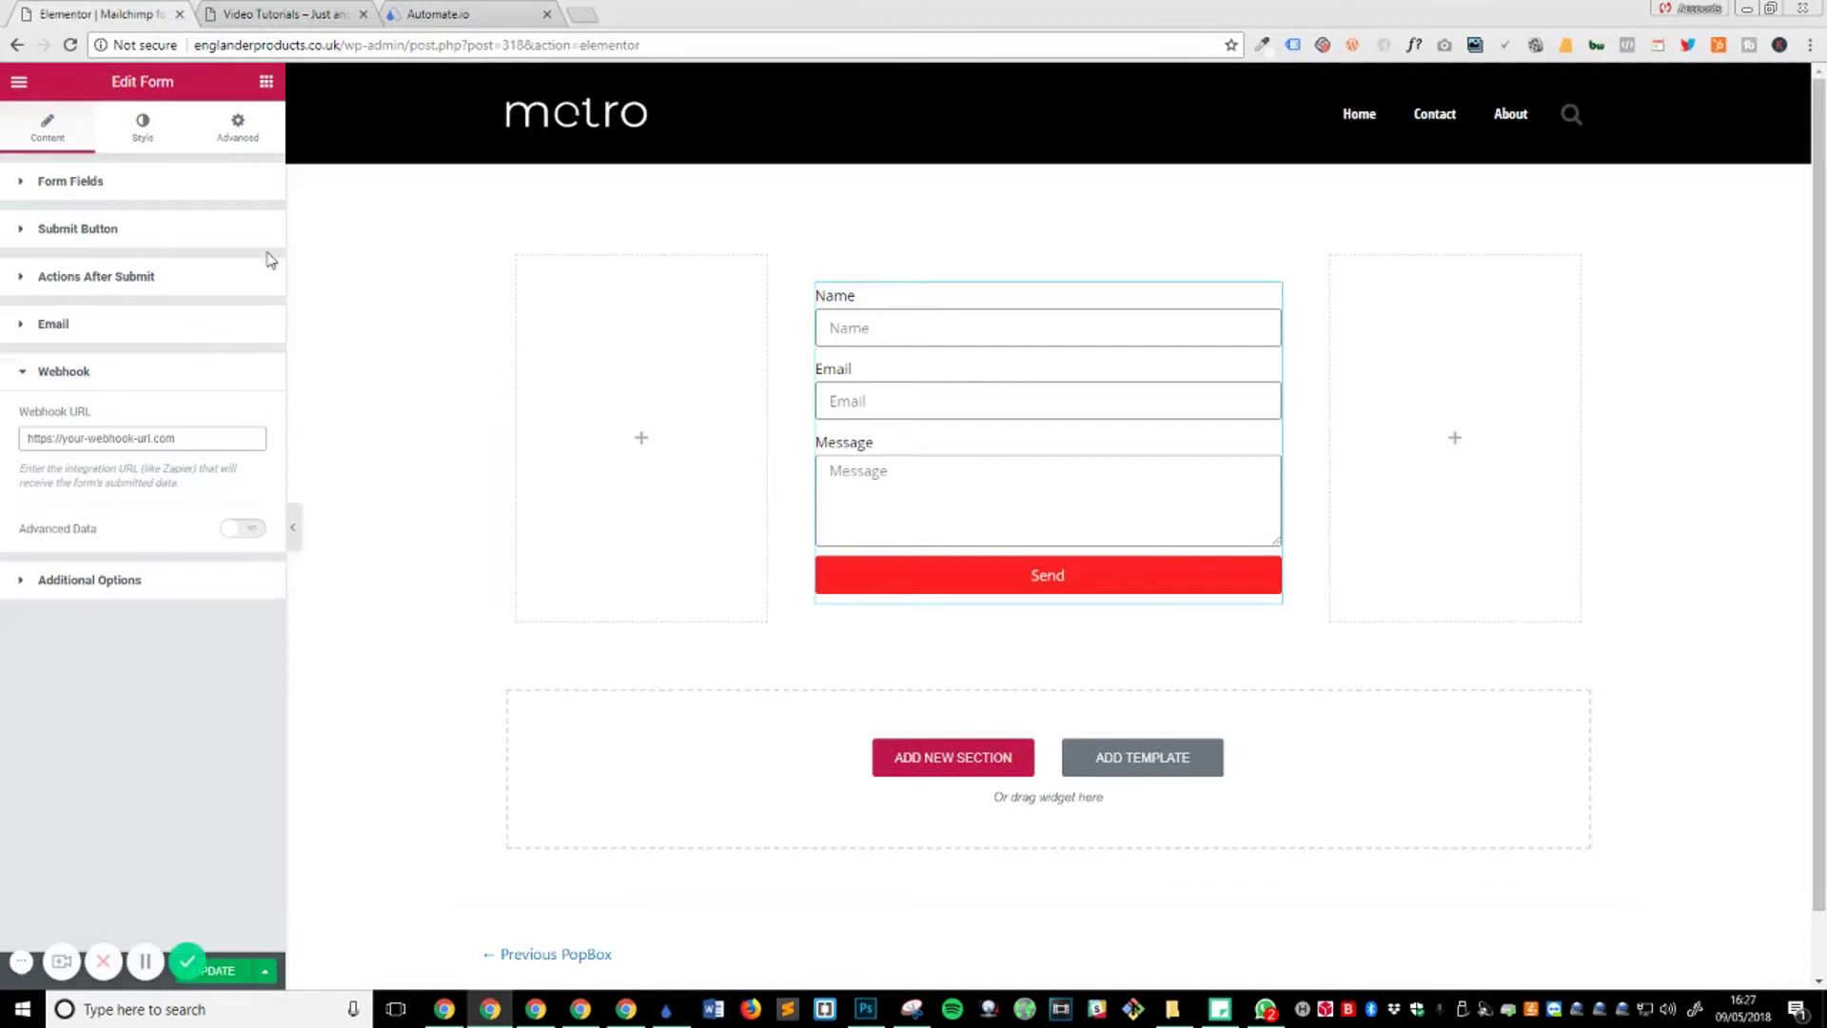
left_click(66, 371)
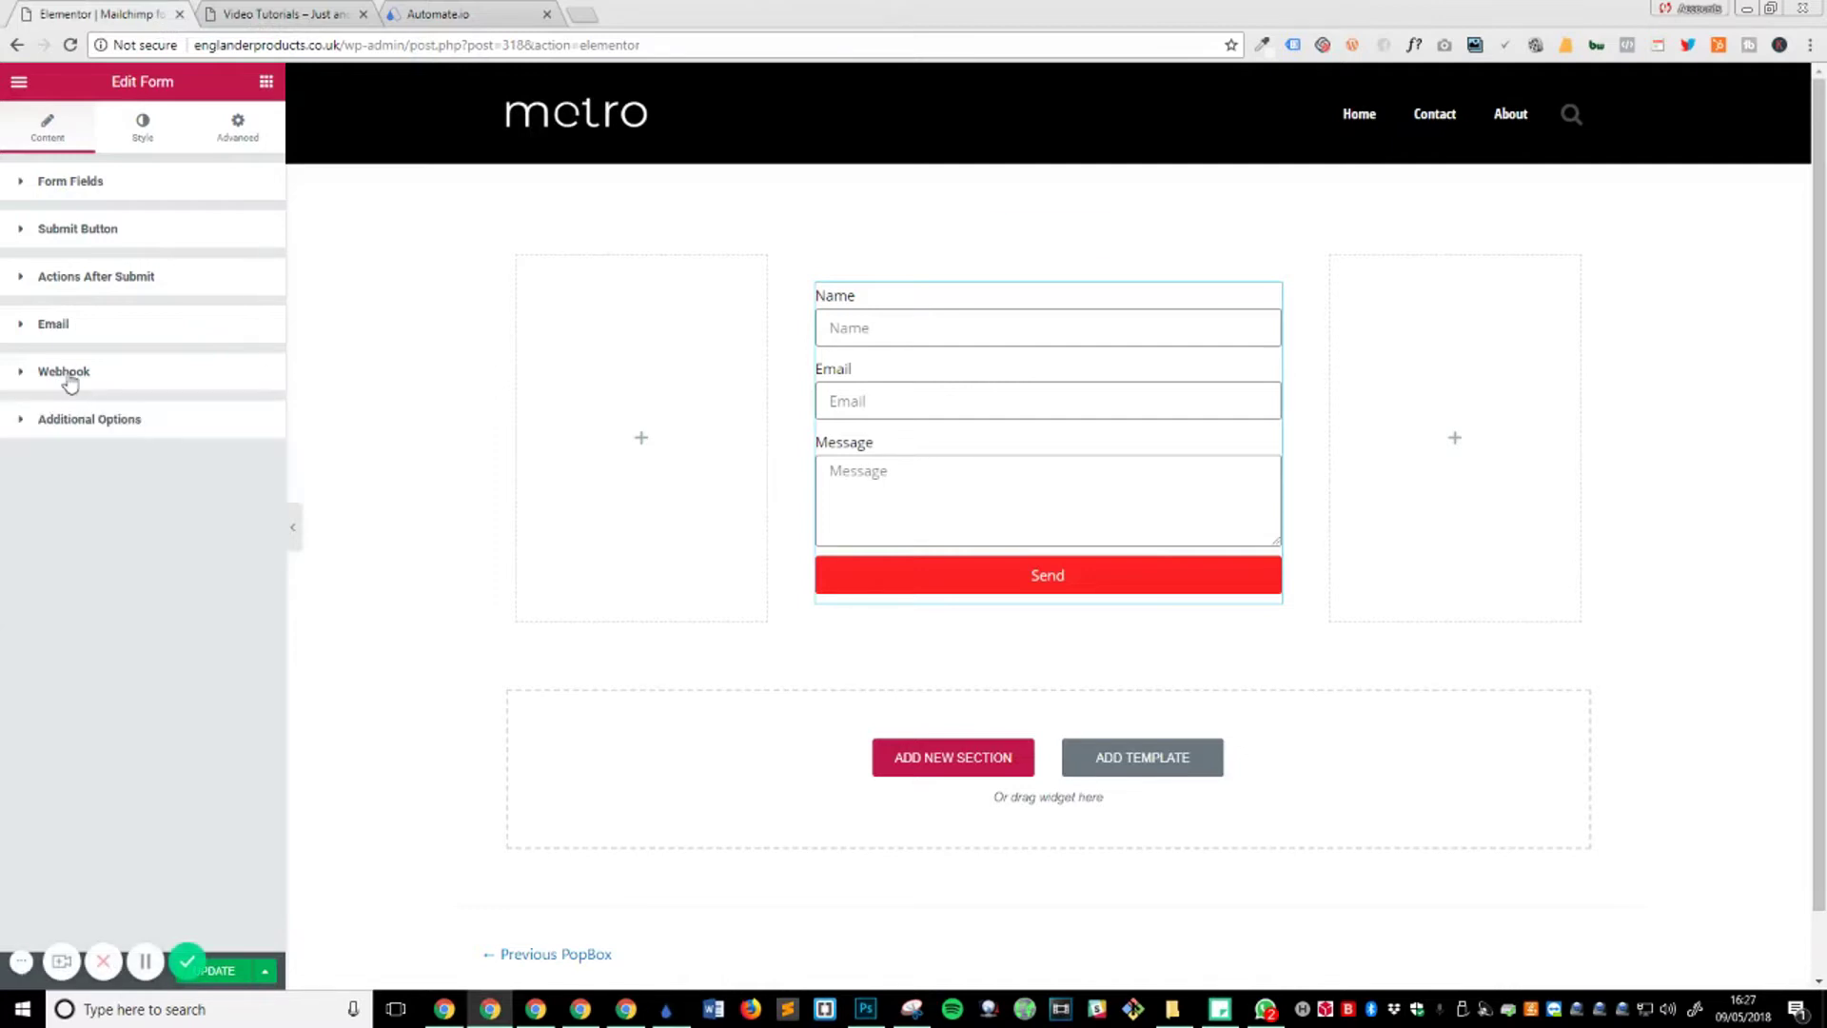
left_click(66, 371)
right_click(119, 438)
left_click(217, 548)
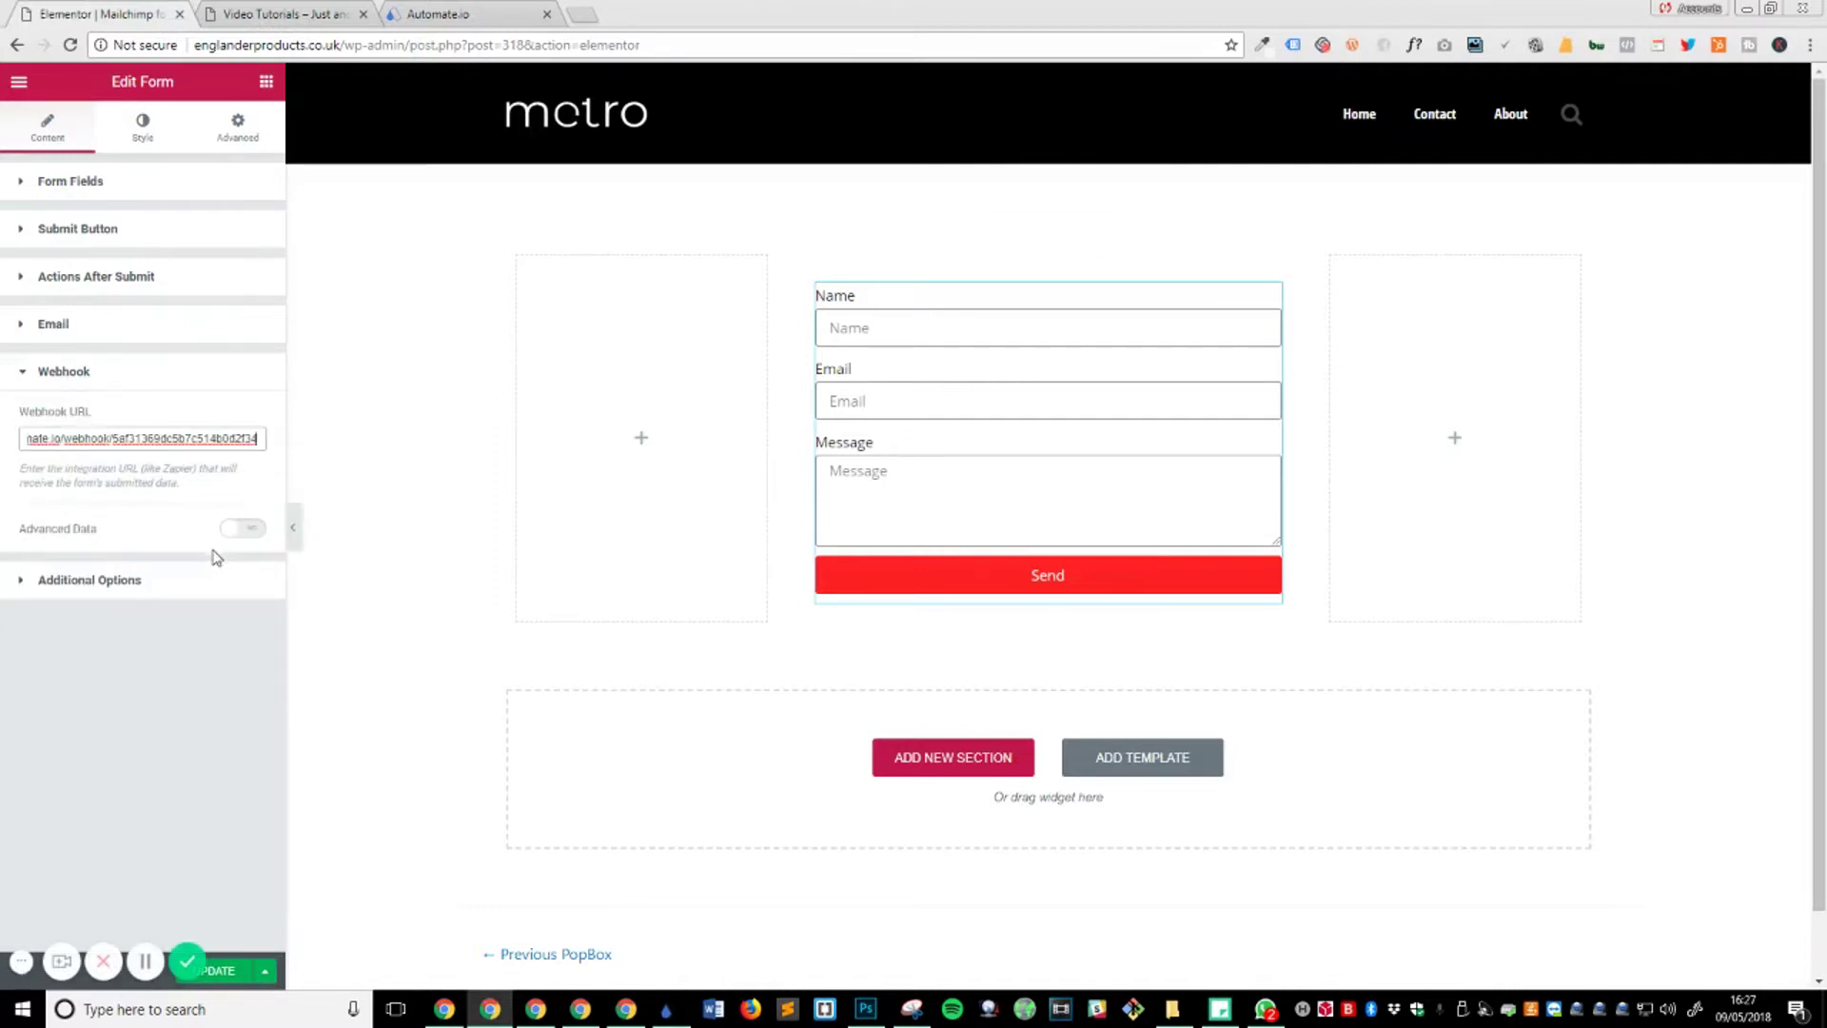
left_click(233, 615)
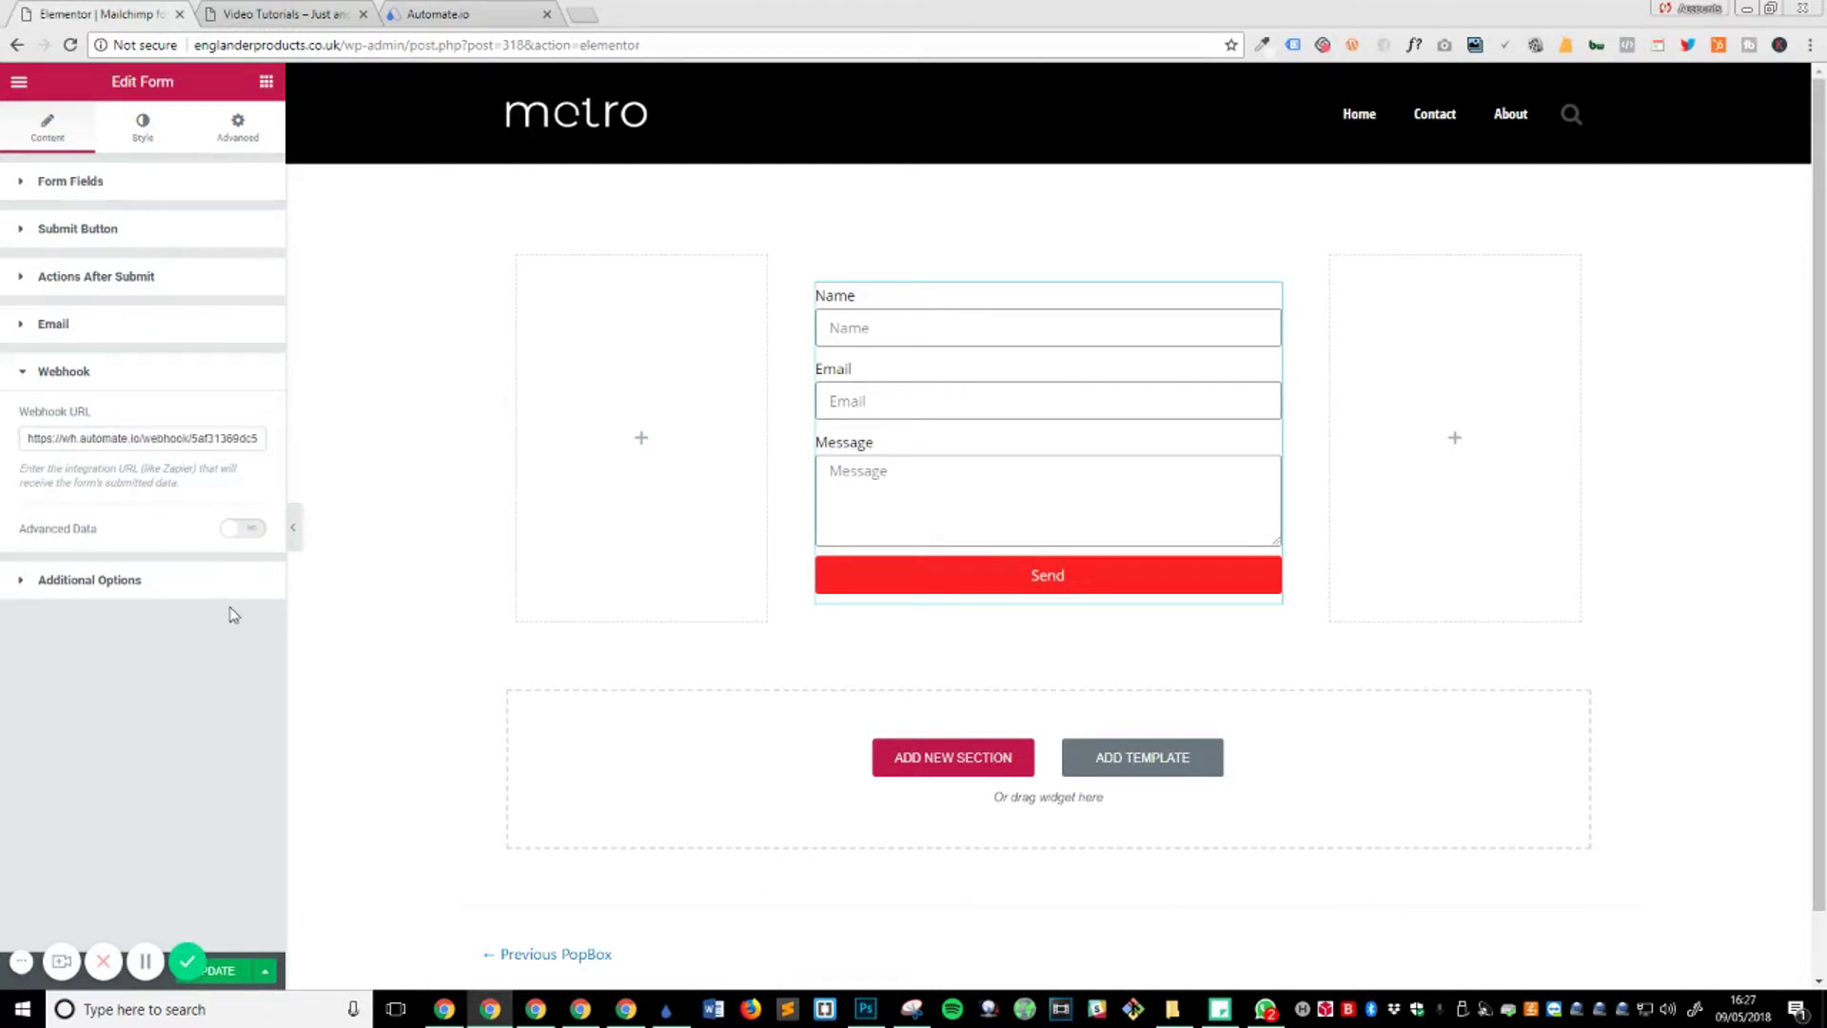
left_click(229, 971)
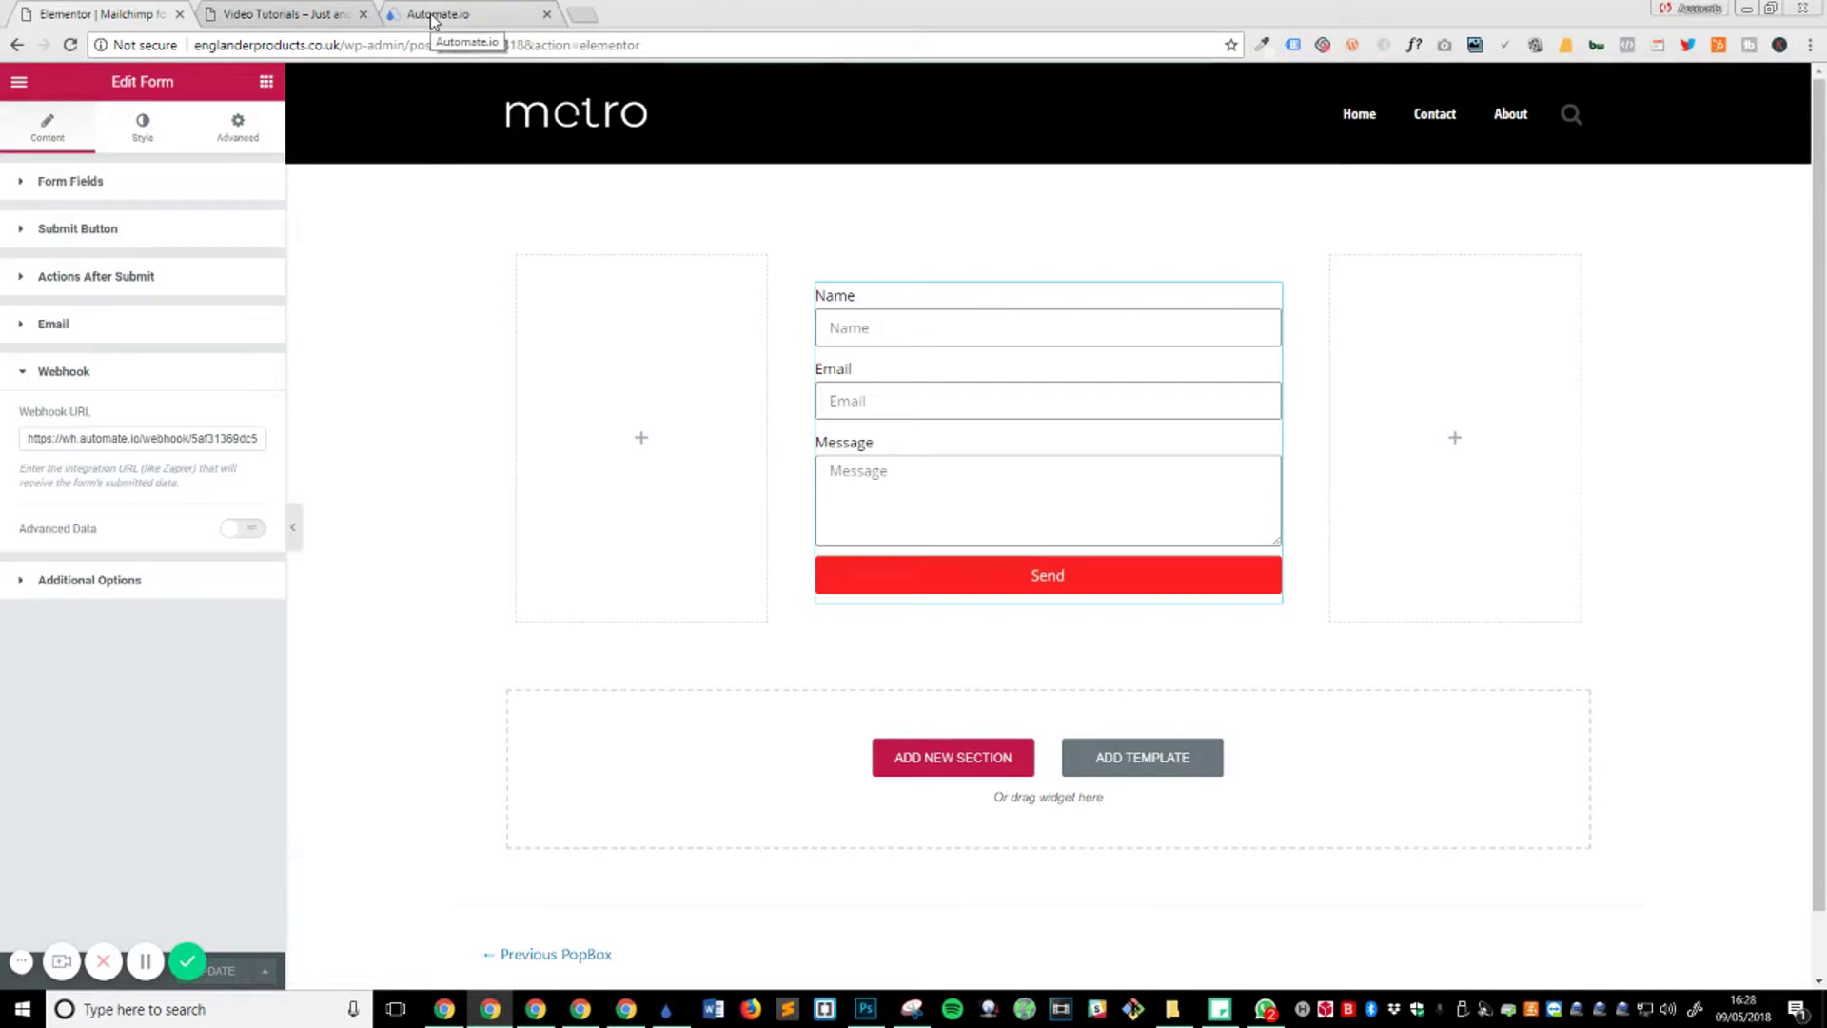
- Reload the live eBooks landing page and open the signup popup form
left_click(297, 14)
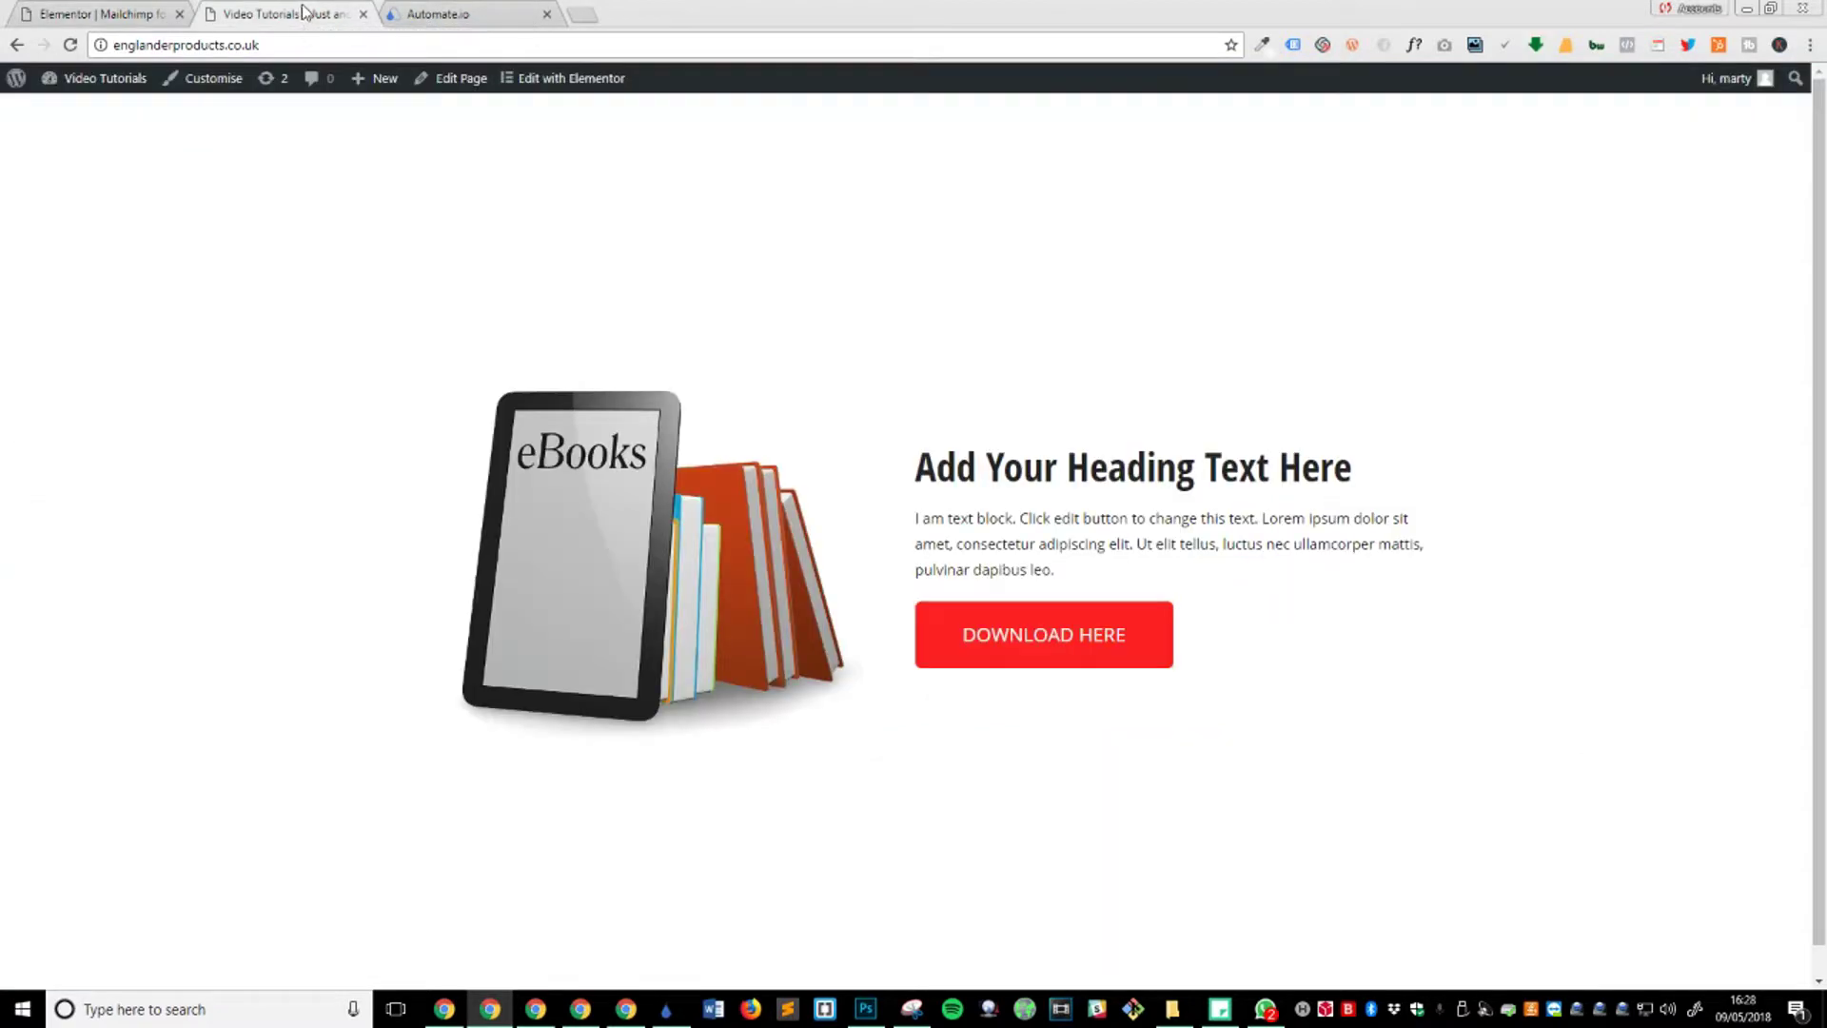
left_click(71, 44)
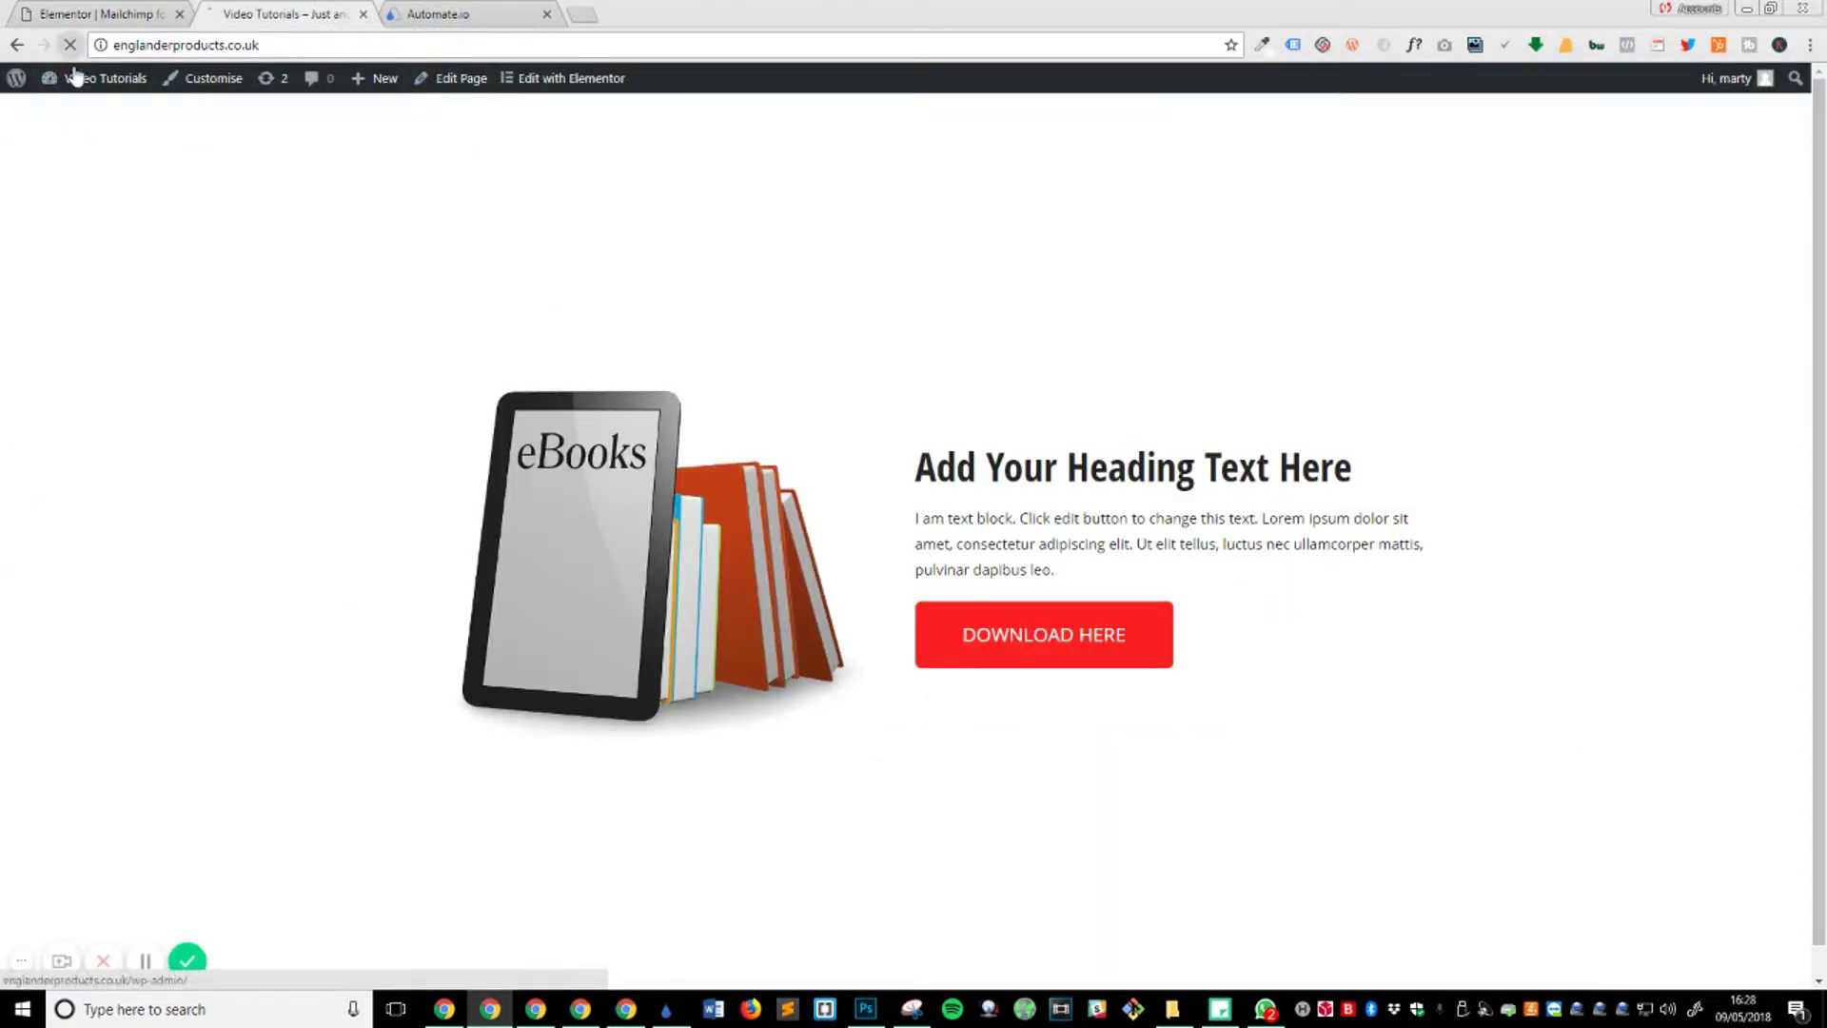
mouse_move(95, 80)
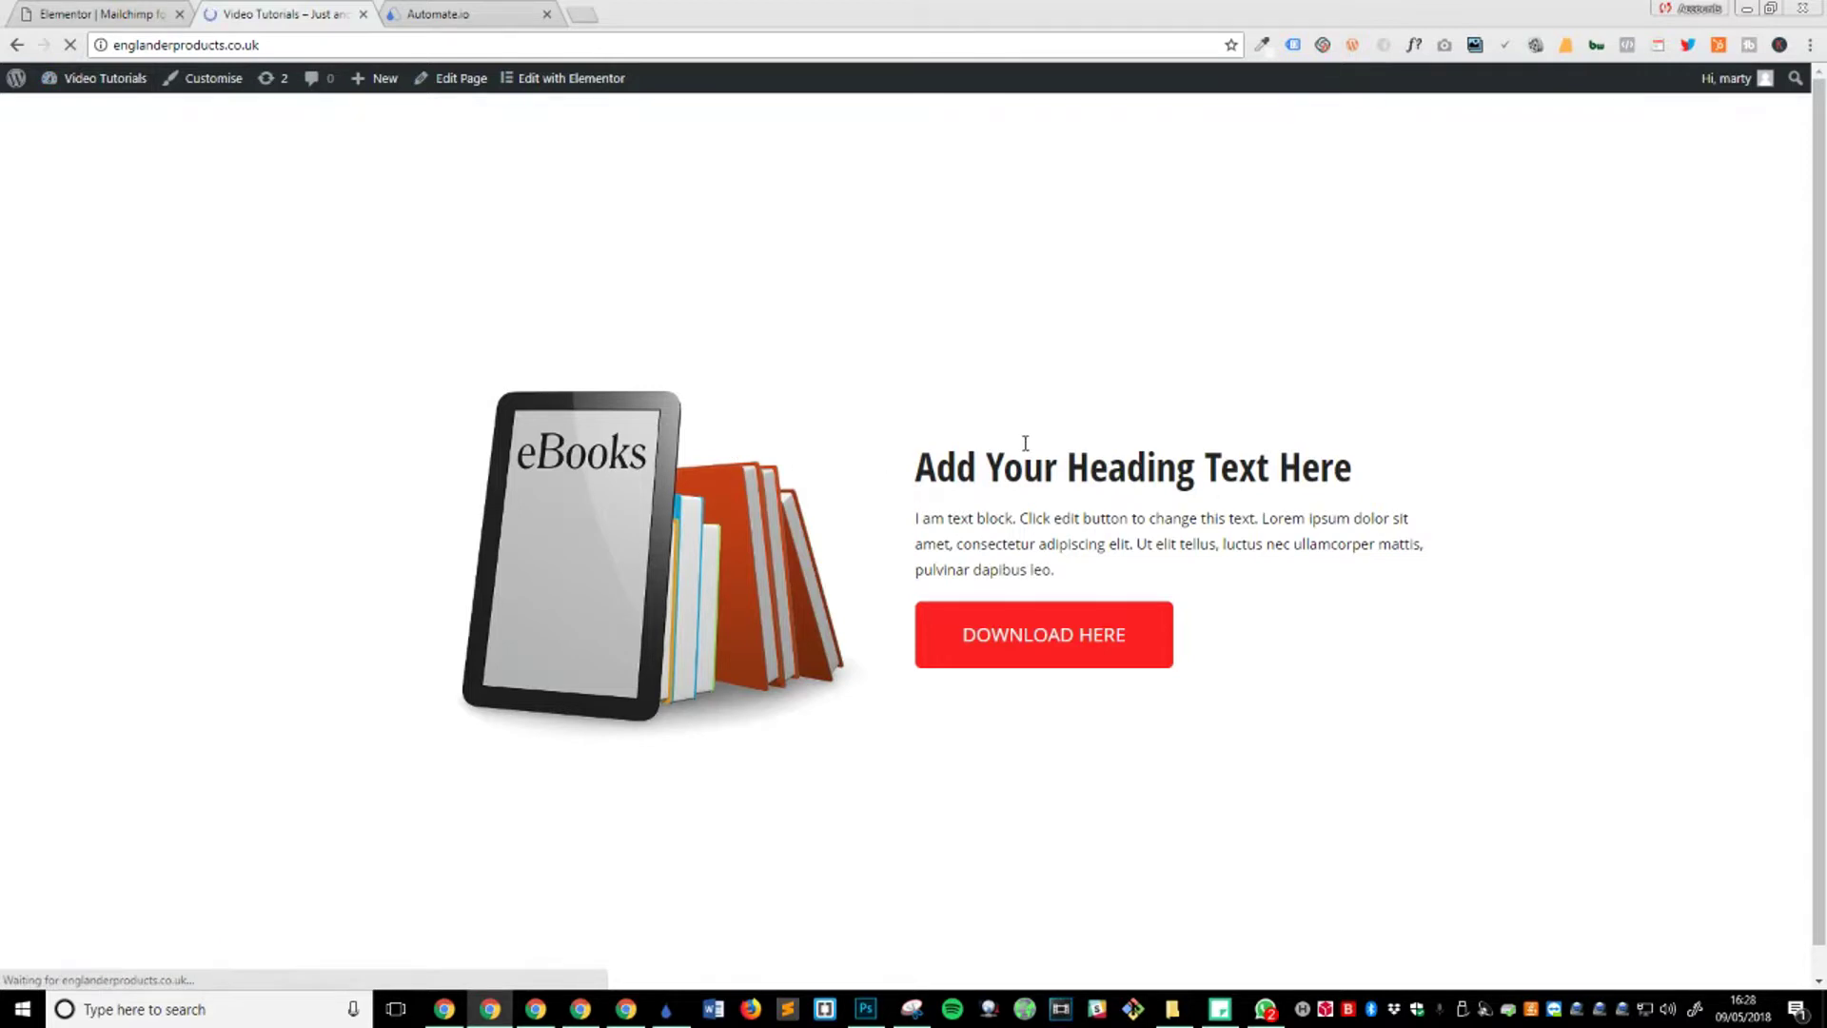
left_click(1101, 640)
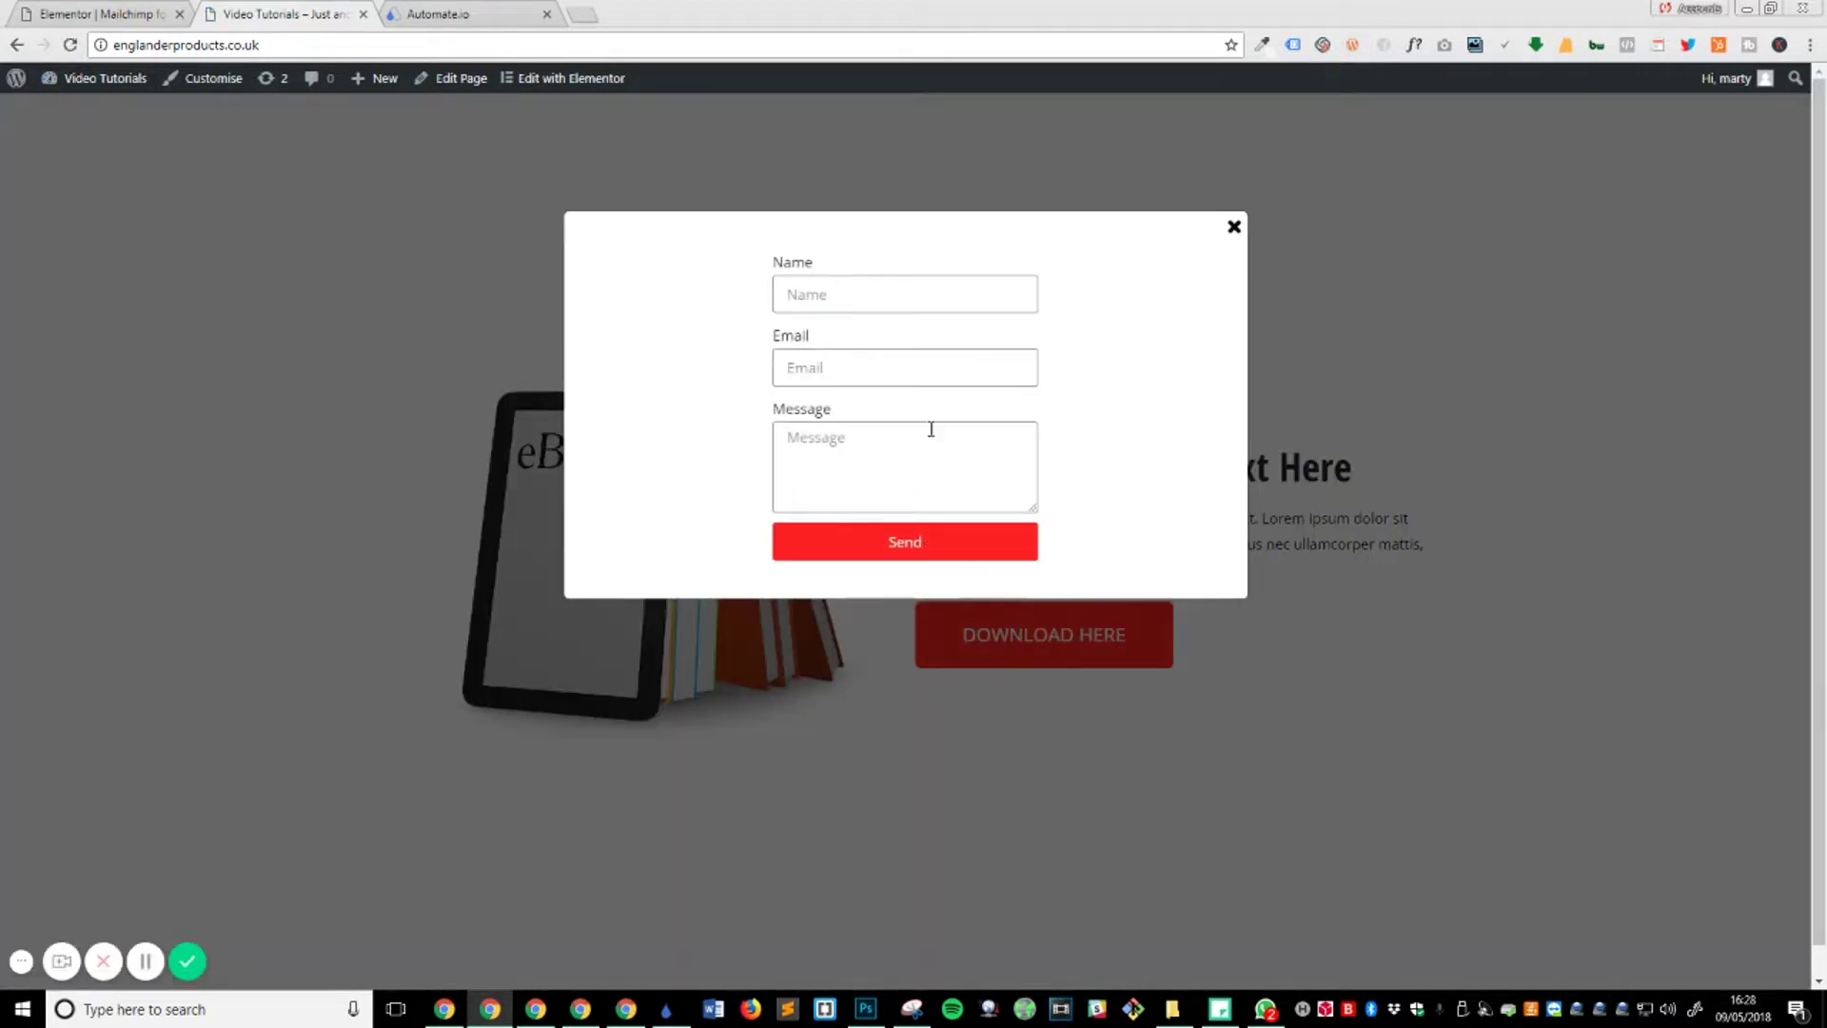
- Submit a test entry with name 'test', a test email address and message 'lkjfdslk'
left_click(892, 293)
type("test")
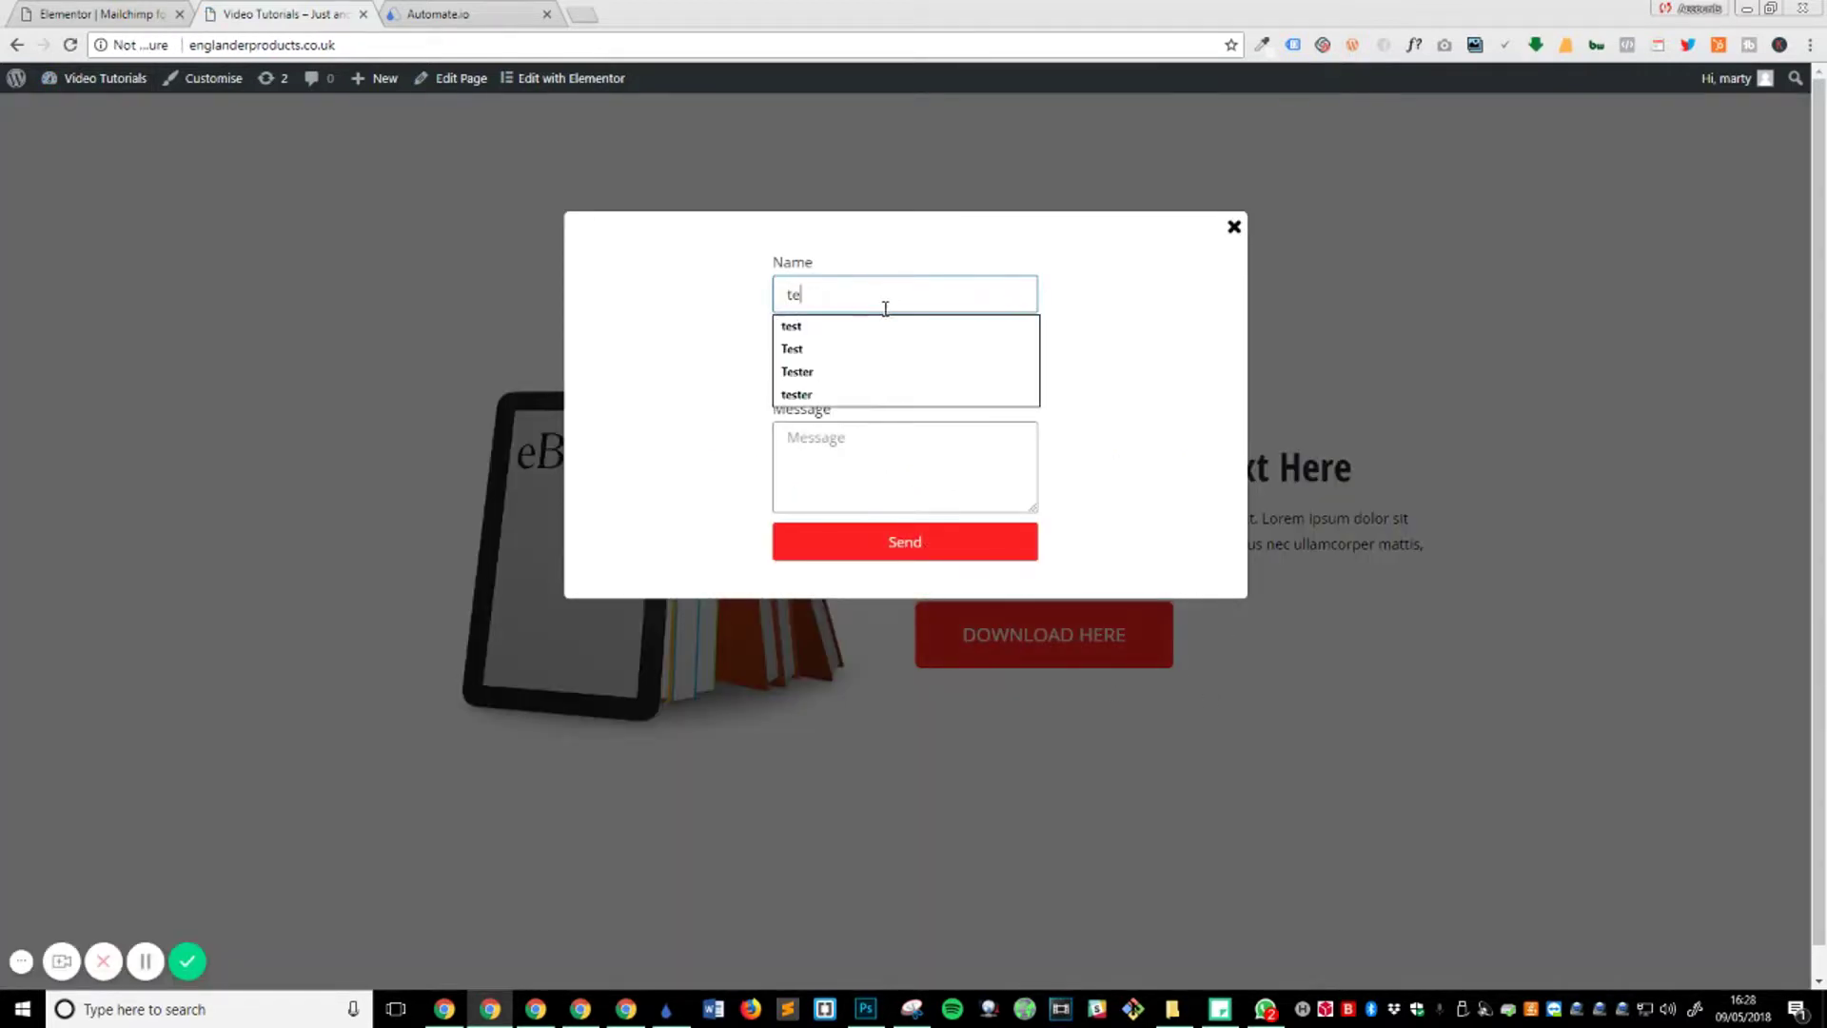
key("Tab")
type("test@")
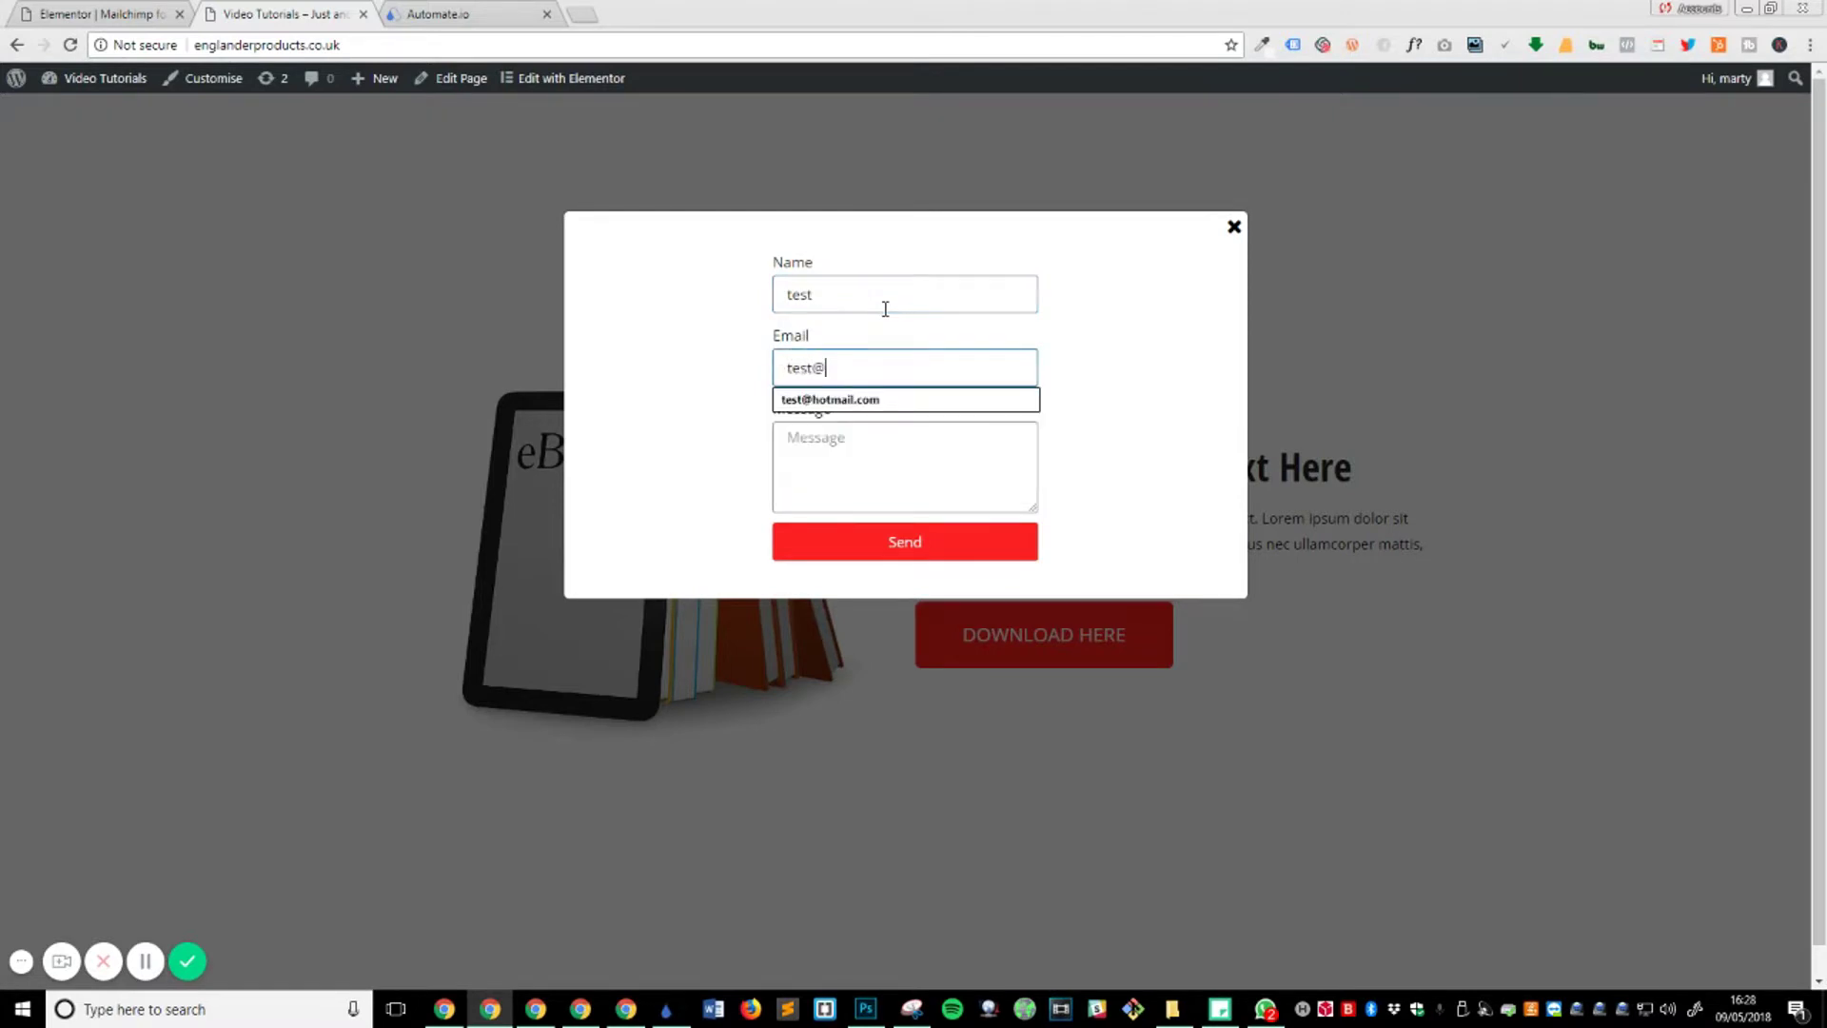
type("hotmai")
key("Down")
key("Return")
key("Tab")
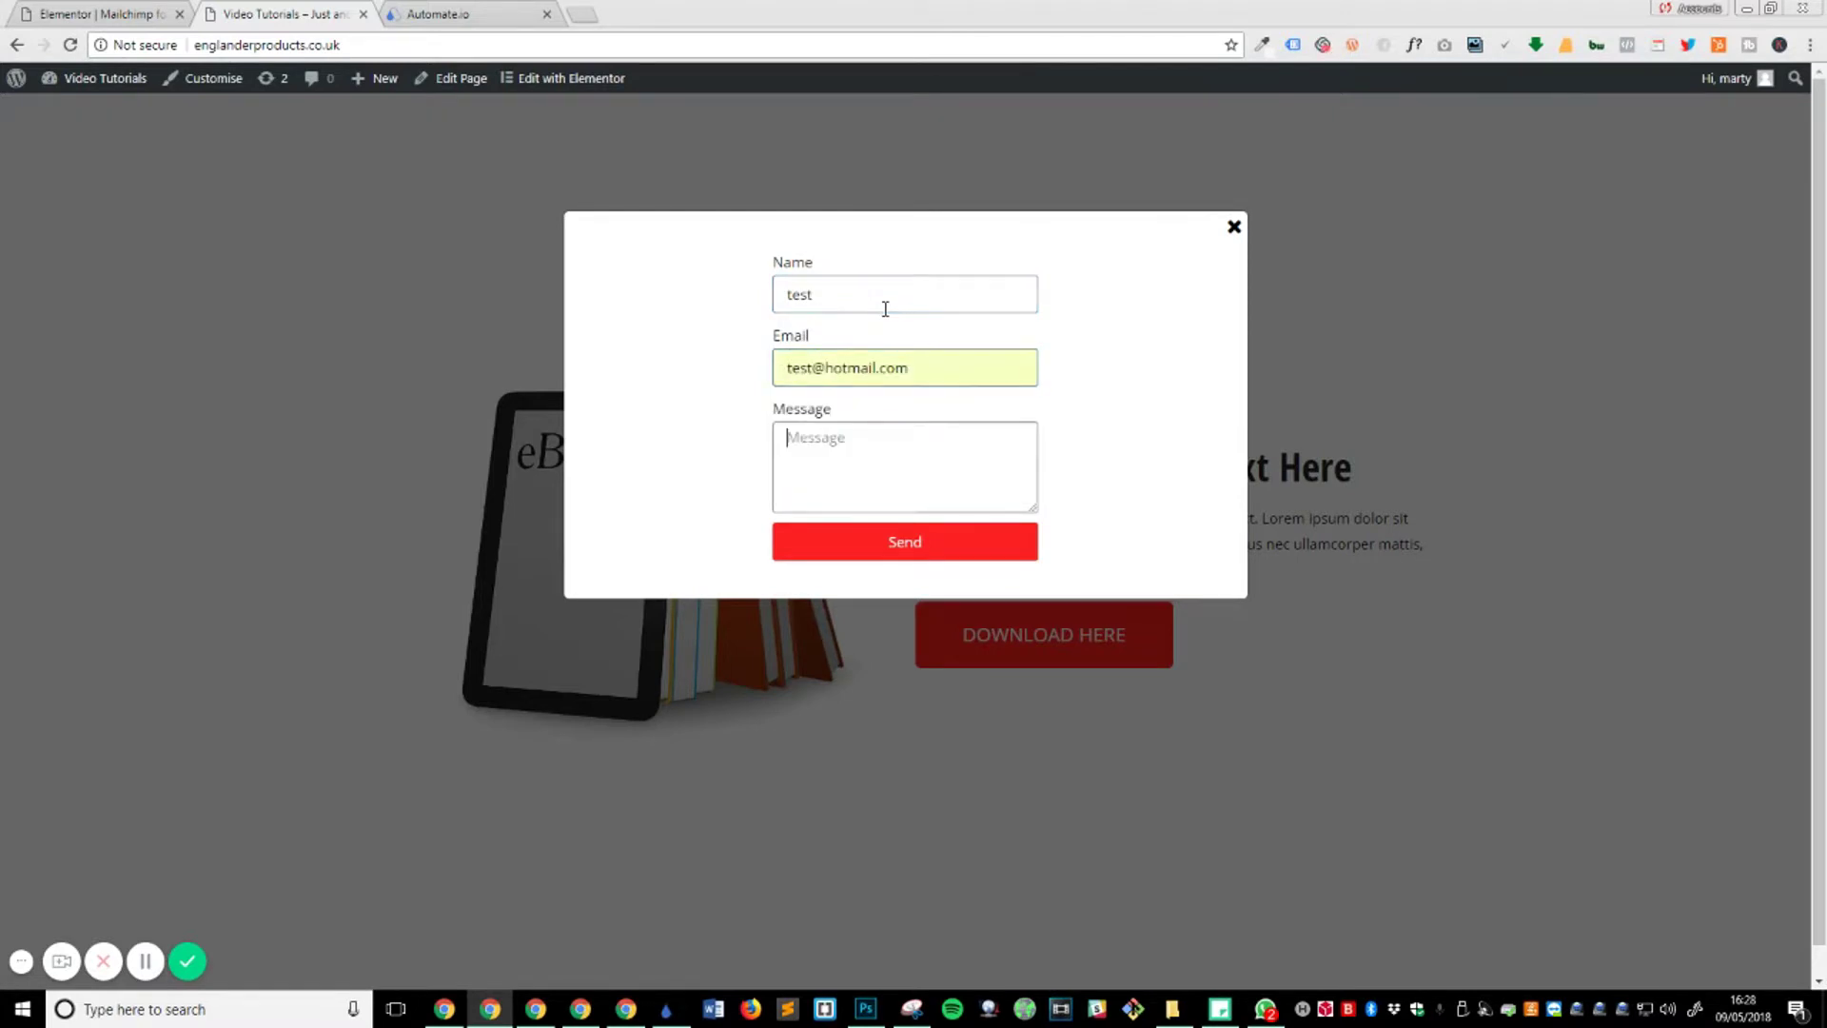
type("lkjfdslk")
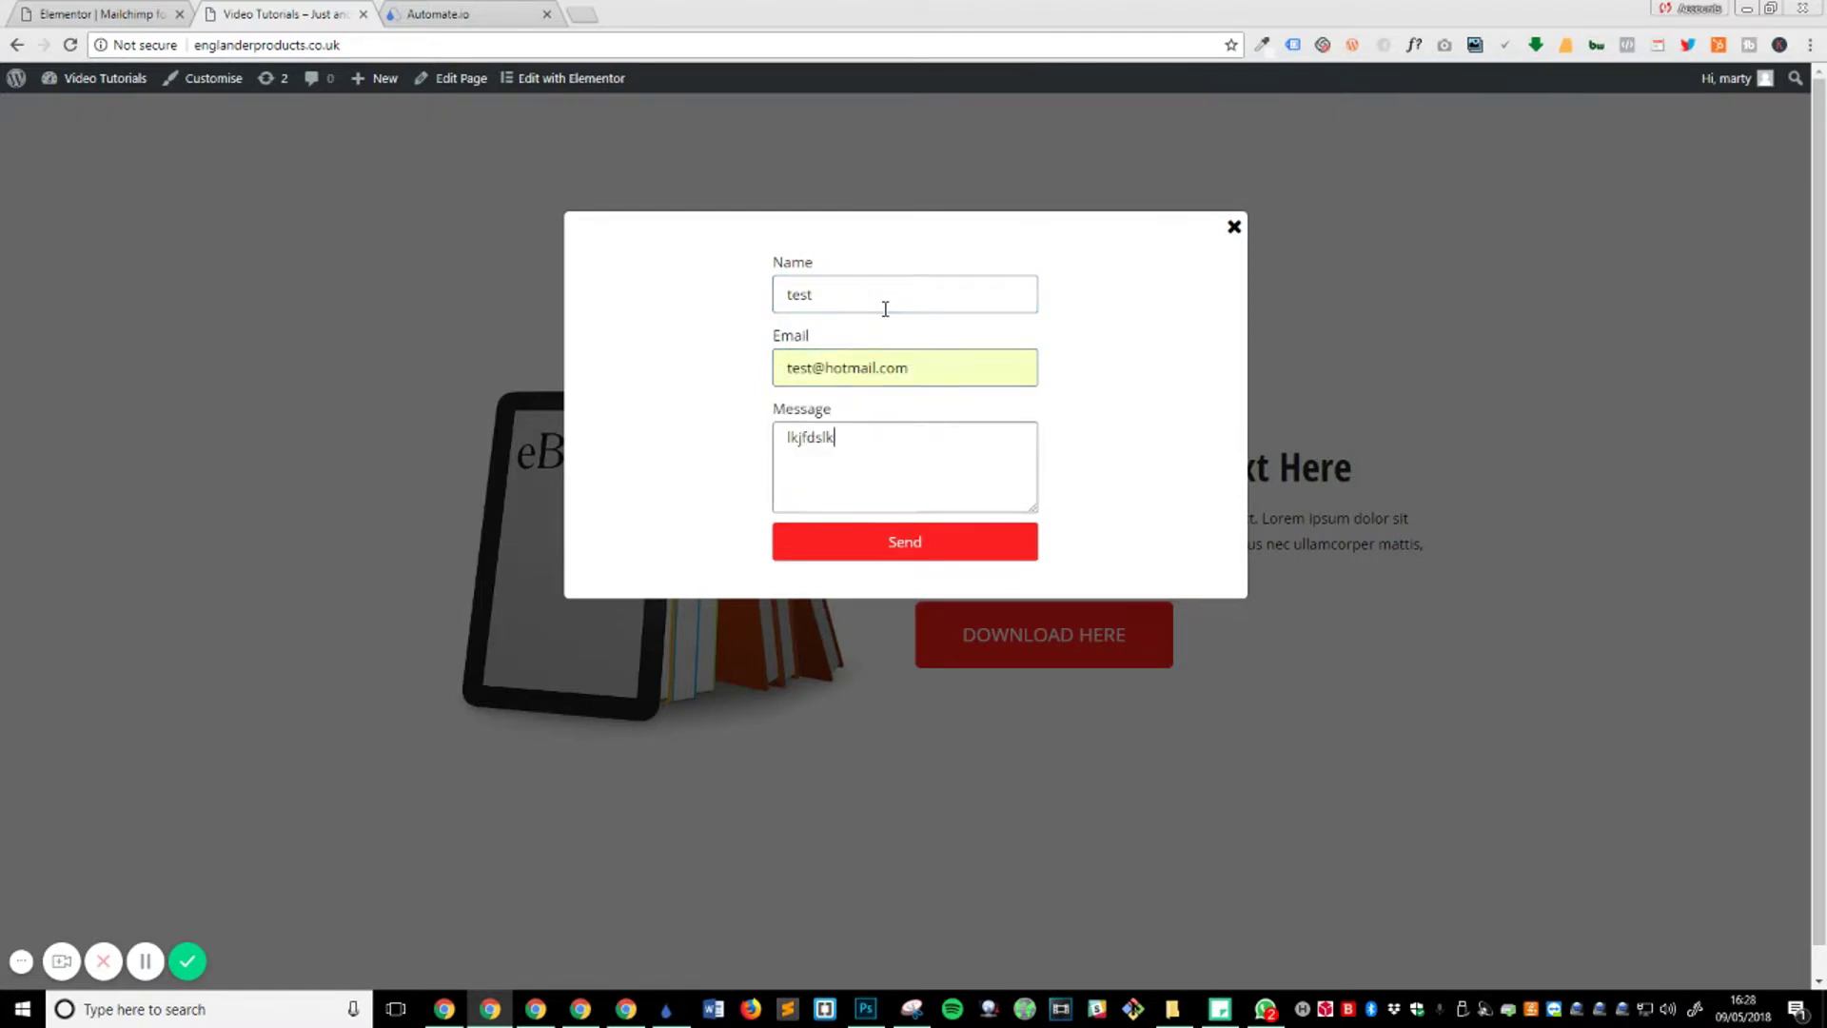
left_click(920, 540)
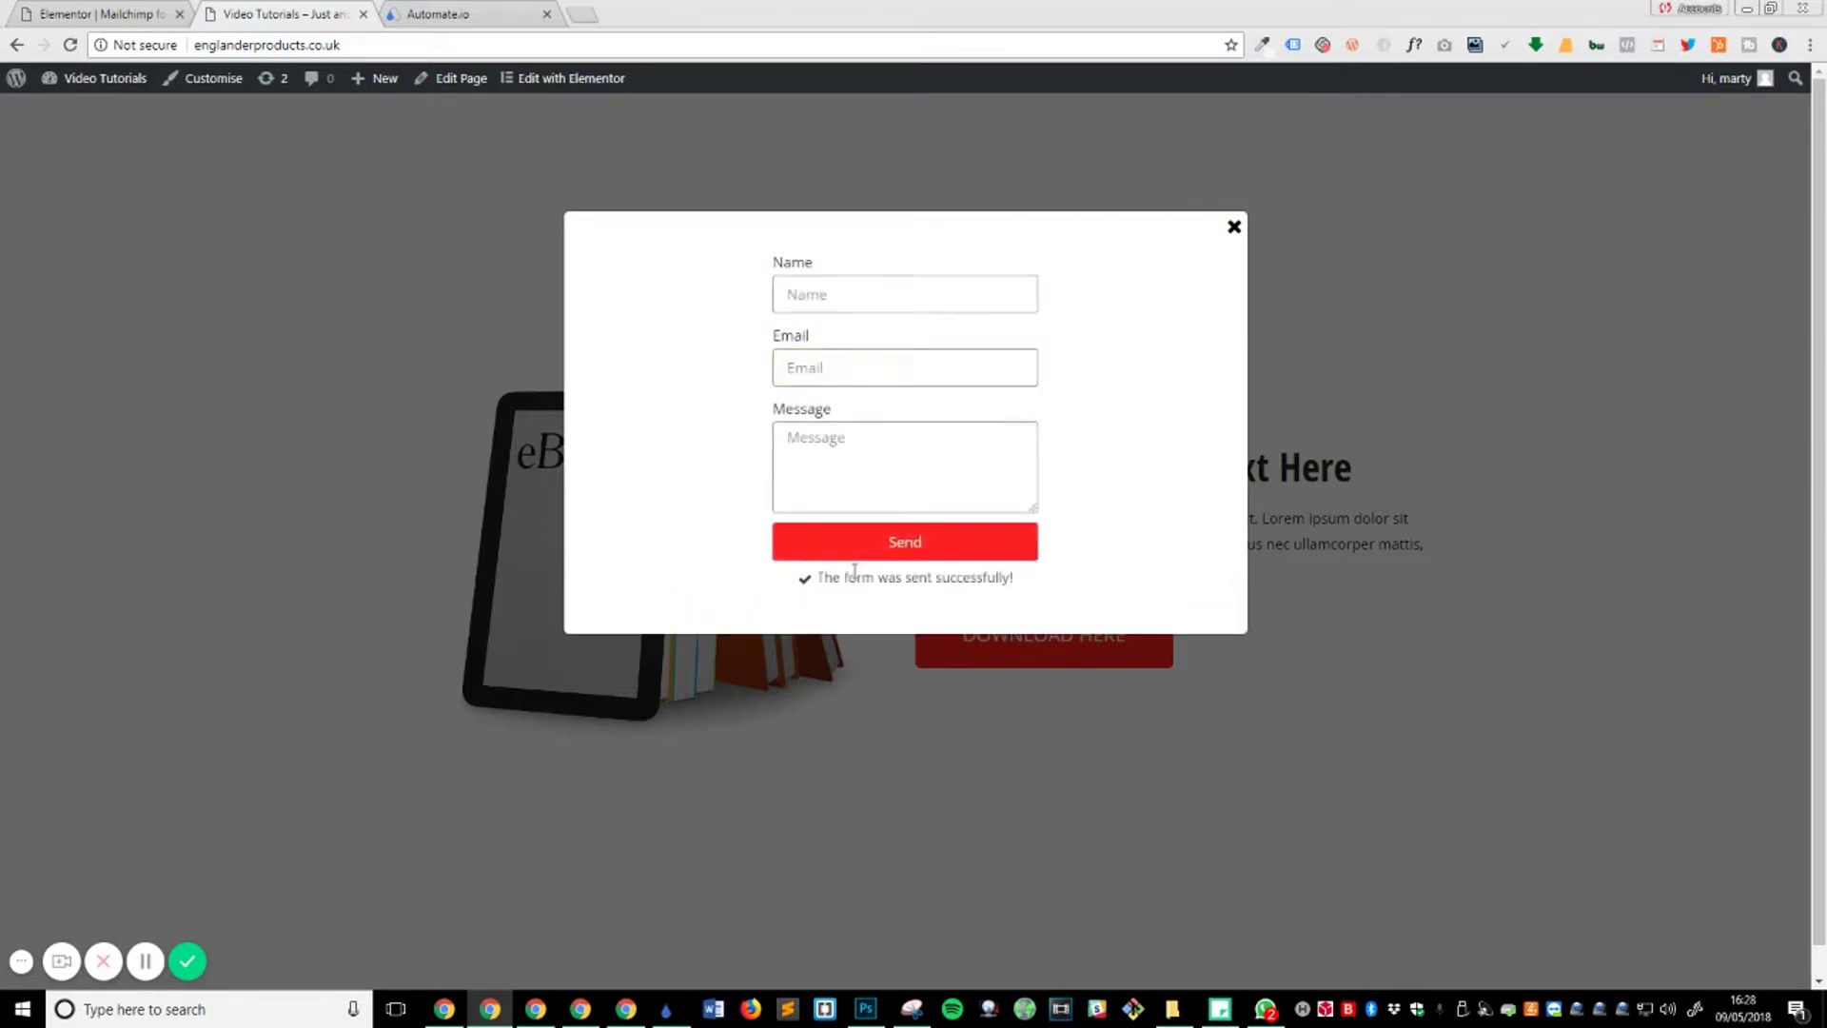
- Set up the incoming webhook on the webhook-to-MailChimp bot and fetch its received fields
left_click(447, 13)
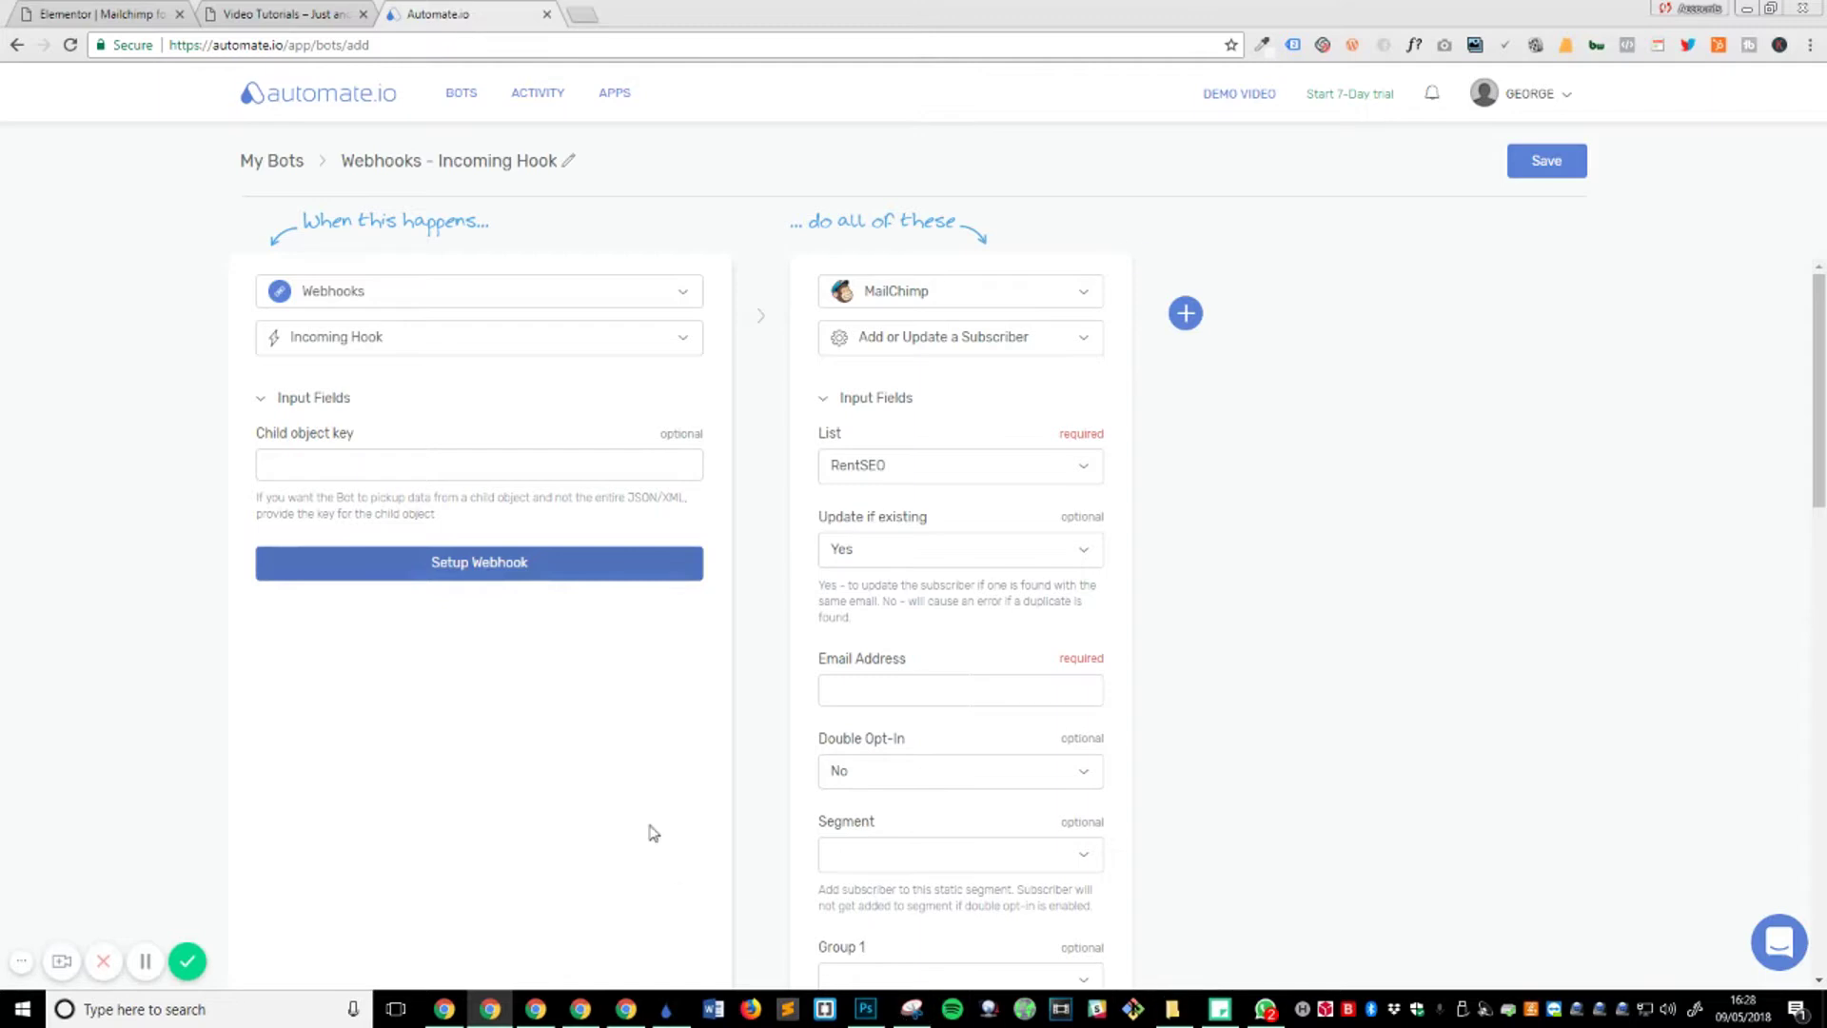
left_click(590, 563)
left_click(1045, 457)
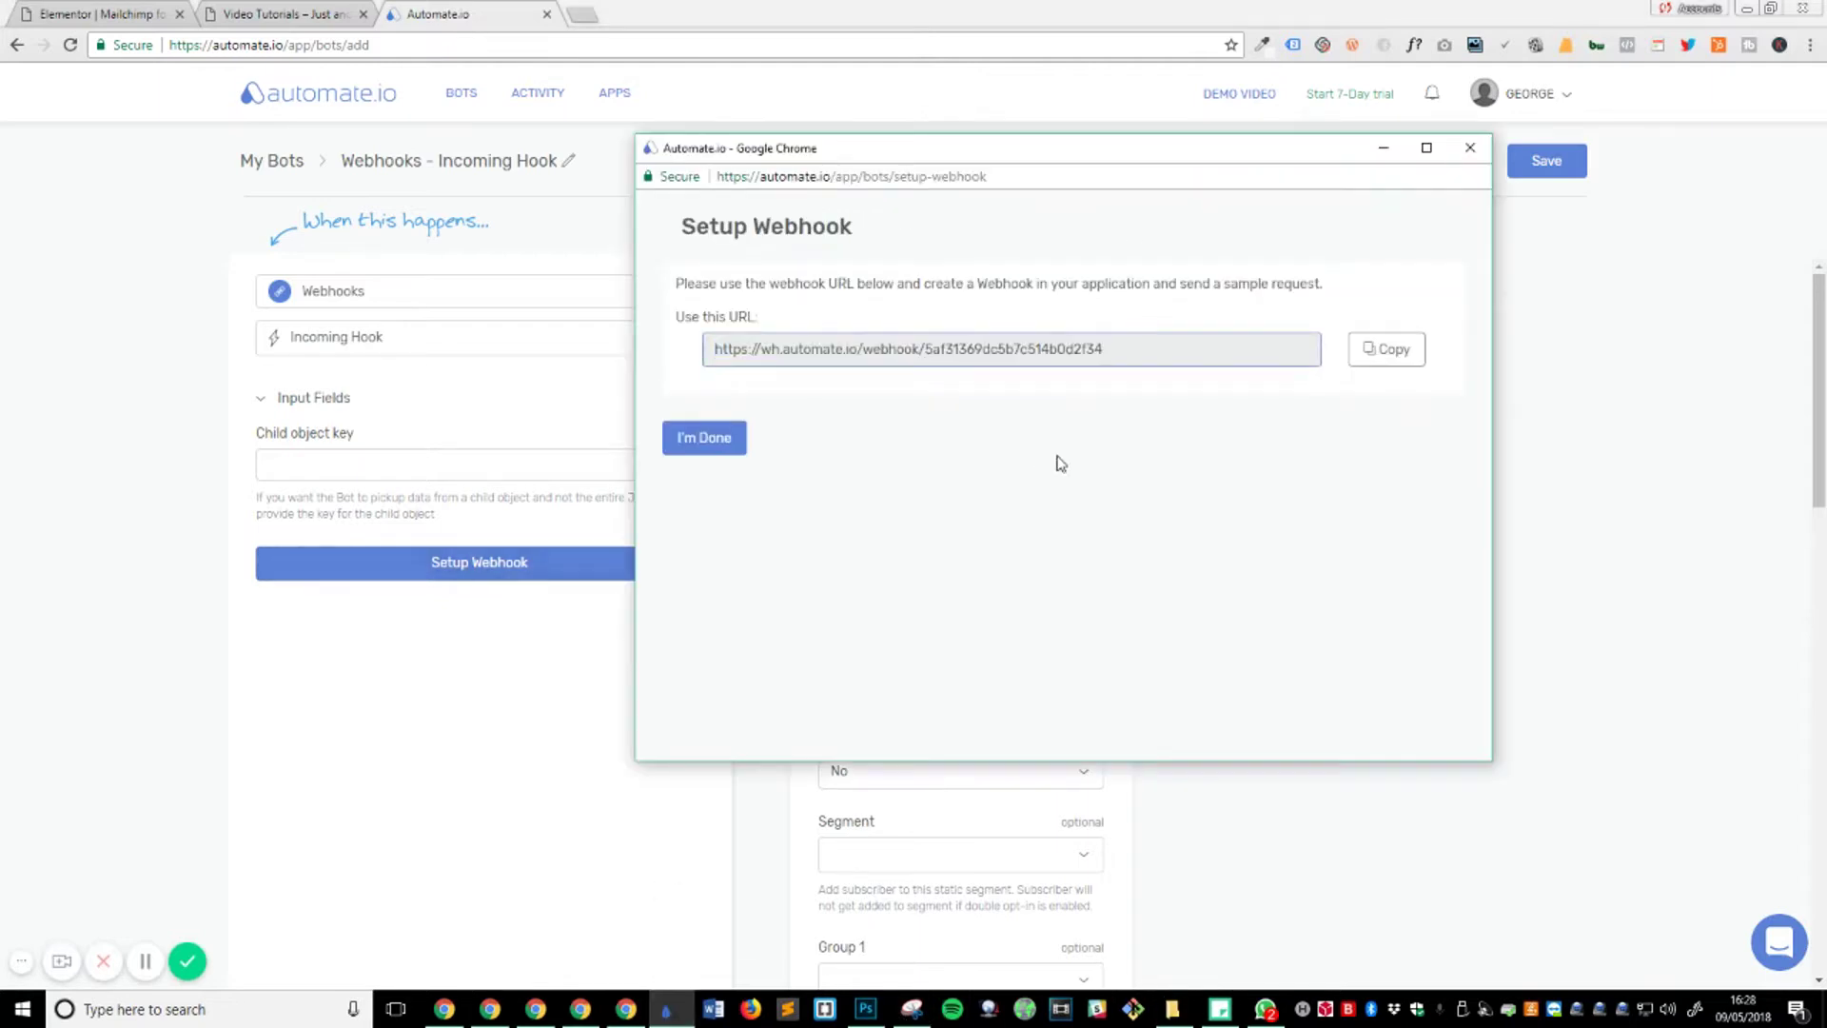
left_click(734, 437)
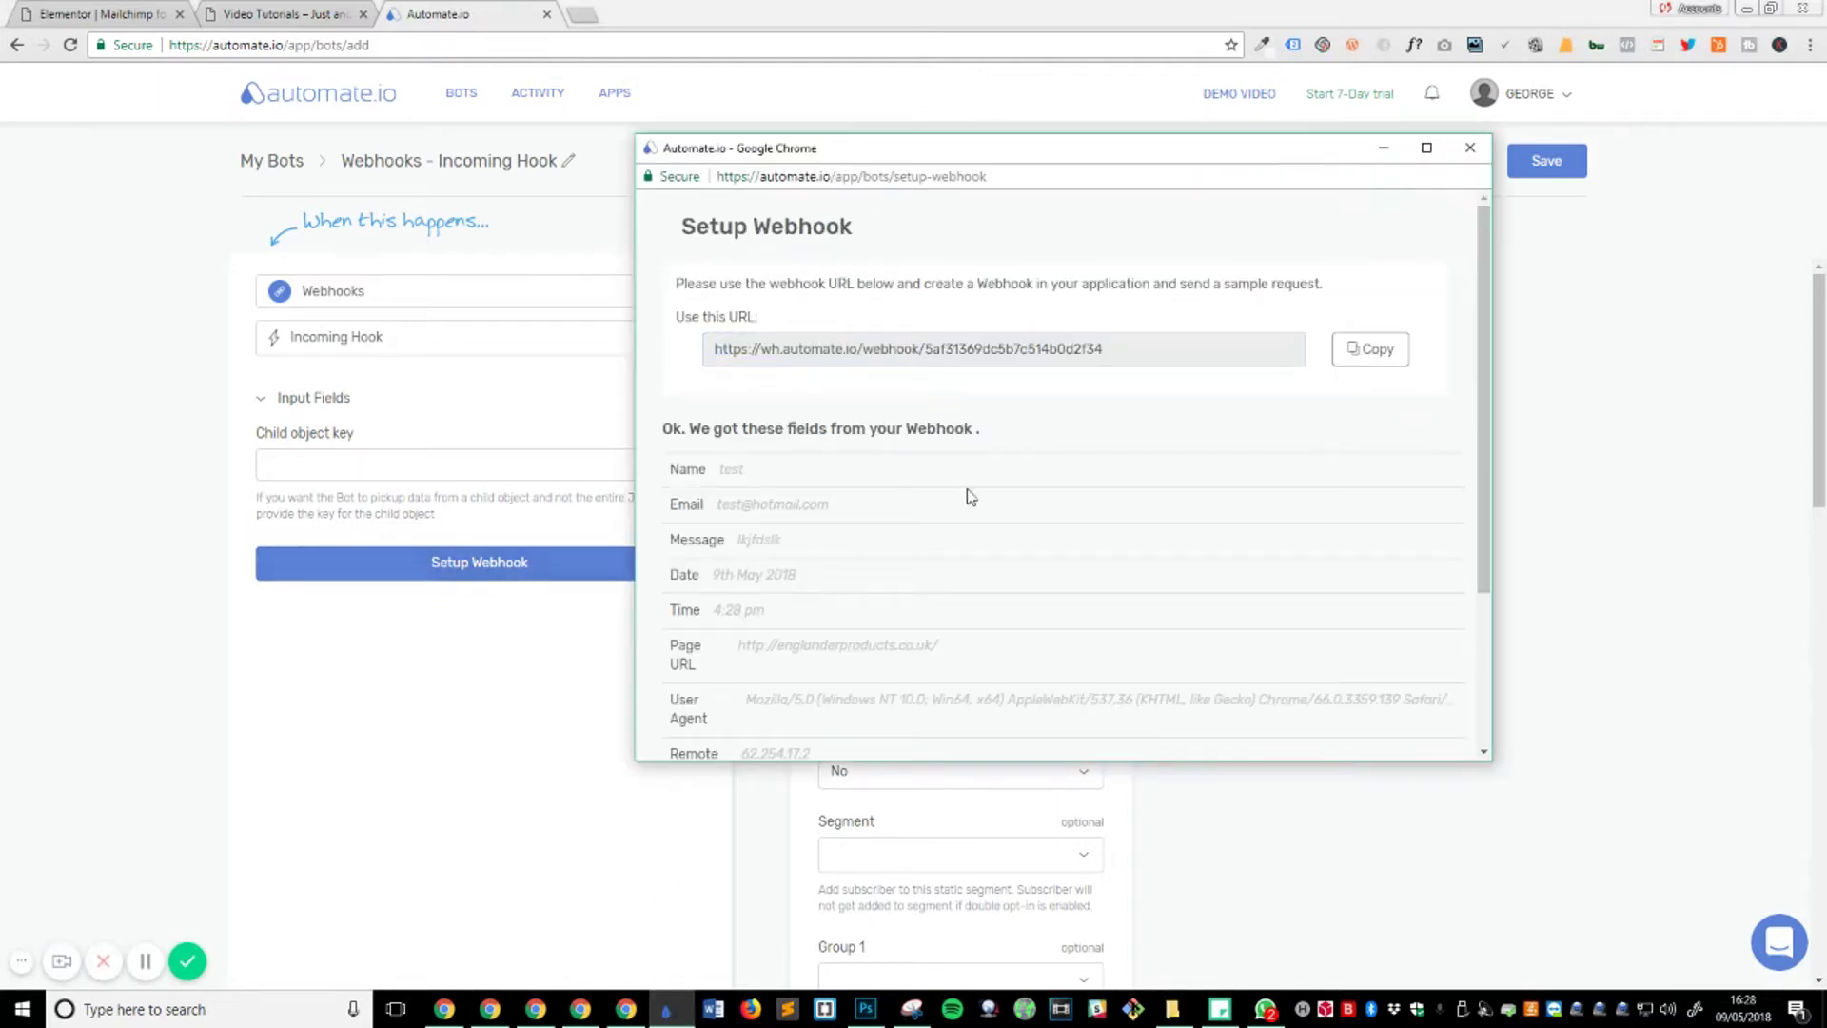
- Review the received webhook fields: Name, Email, Message, Page URL and form_name
triple_click(743, 427)
scroll(689, 428, "down", 1)
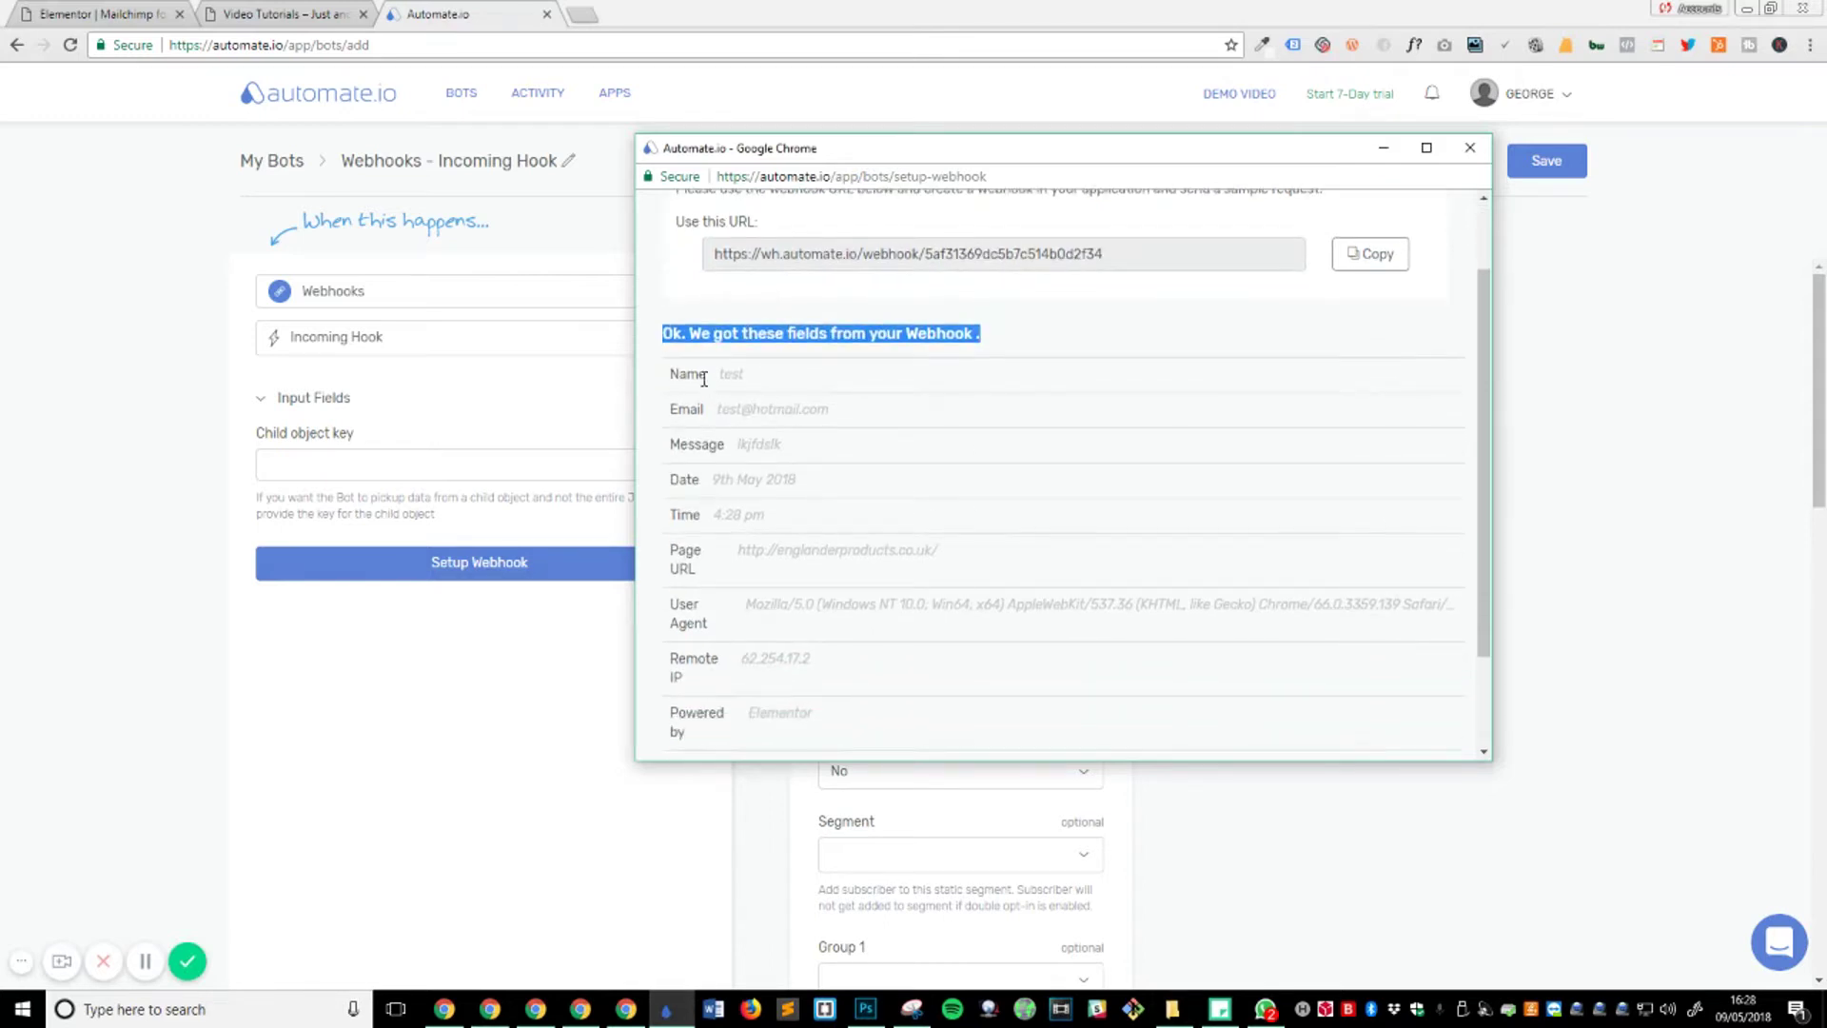
left_click_drag(704, 377, 883, 426)
left_click(742, 385)
left_click(746, 458)
double_click(746, 455)
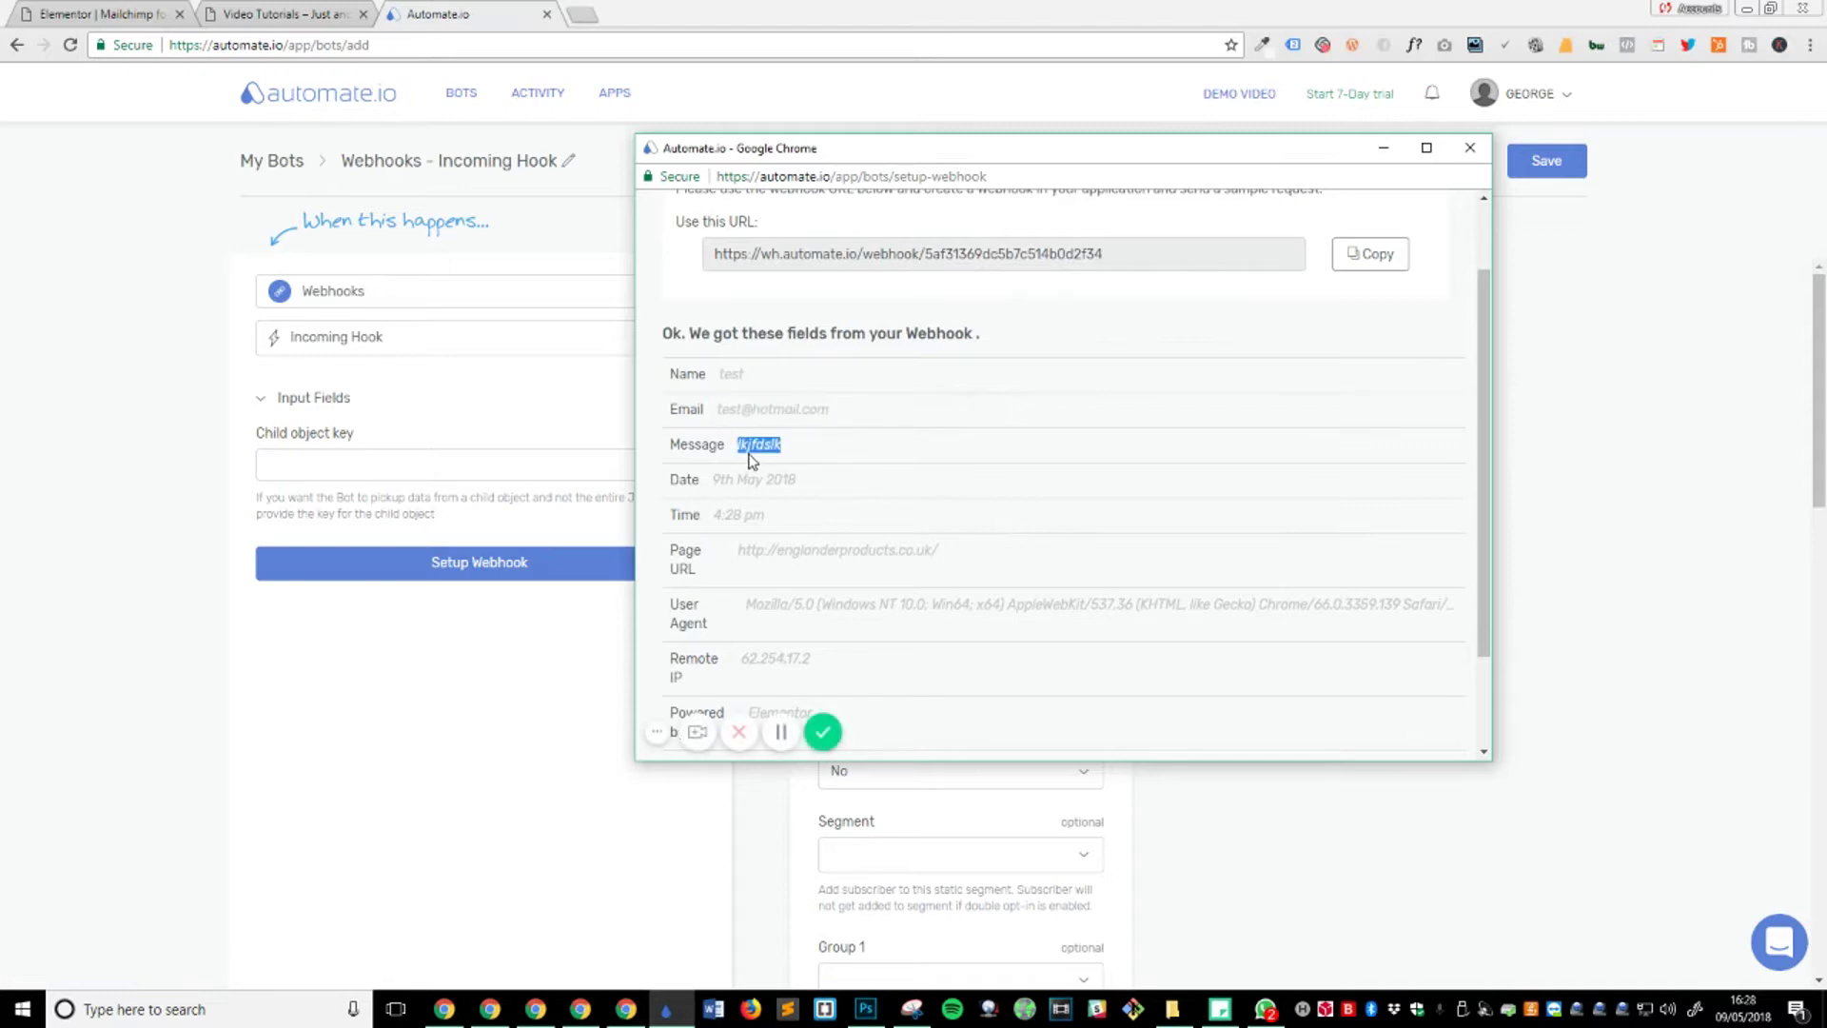
triple_click(841, 550)
scroll(880, 556, "down", 1)
scroll(808, 550, "up", 2)
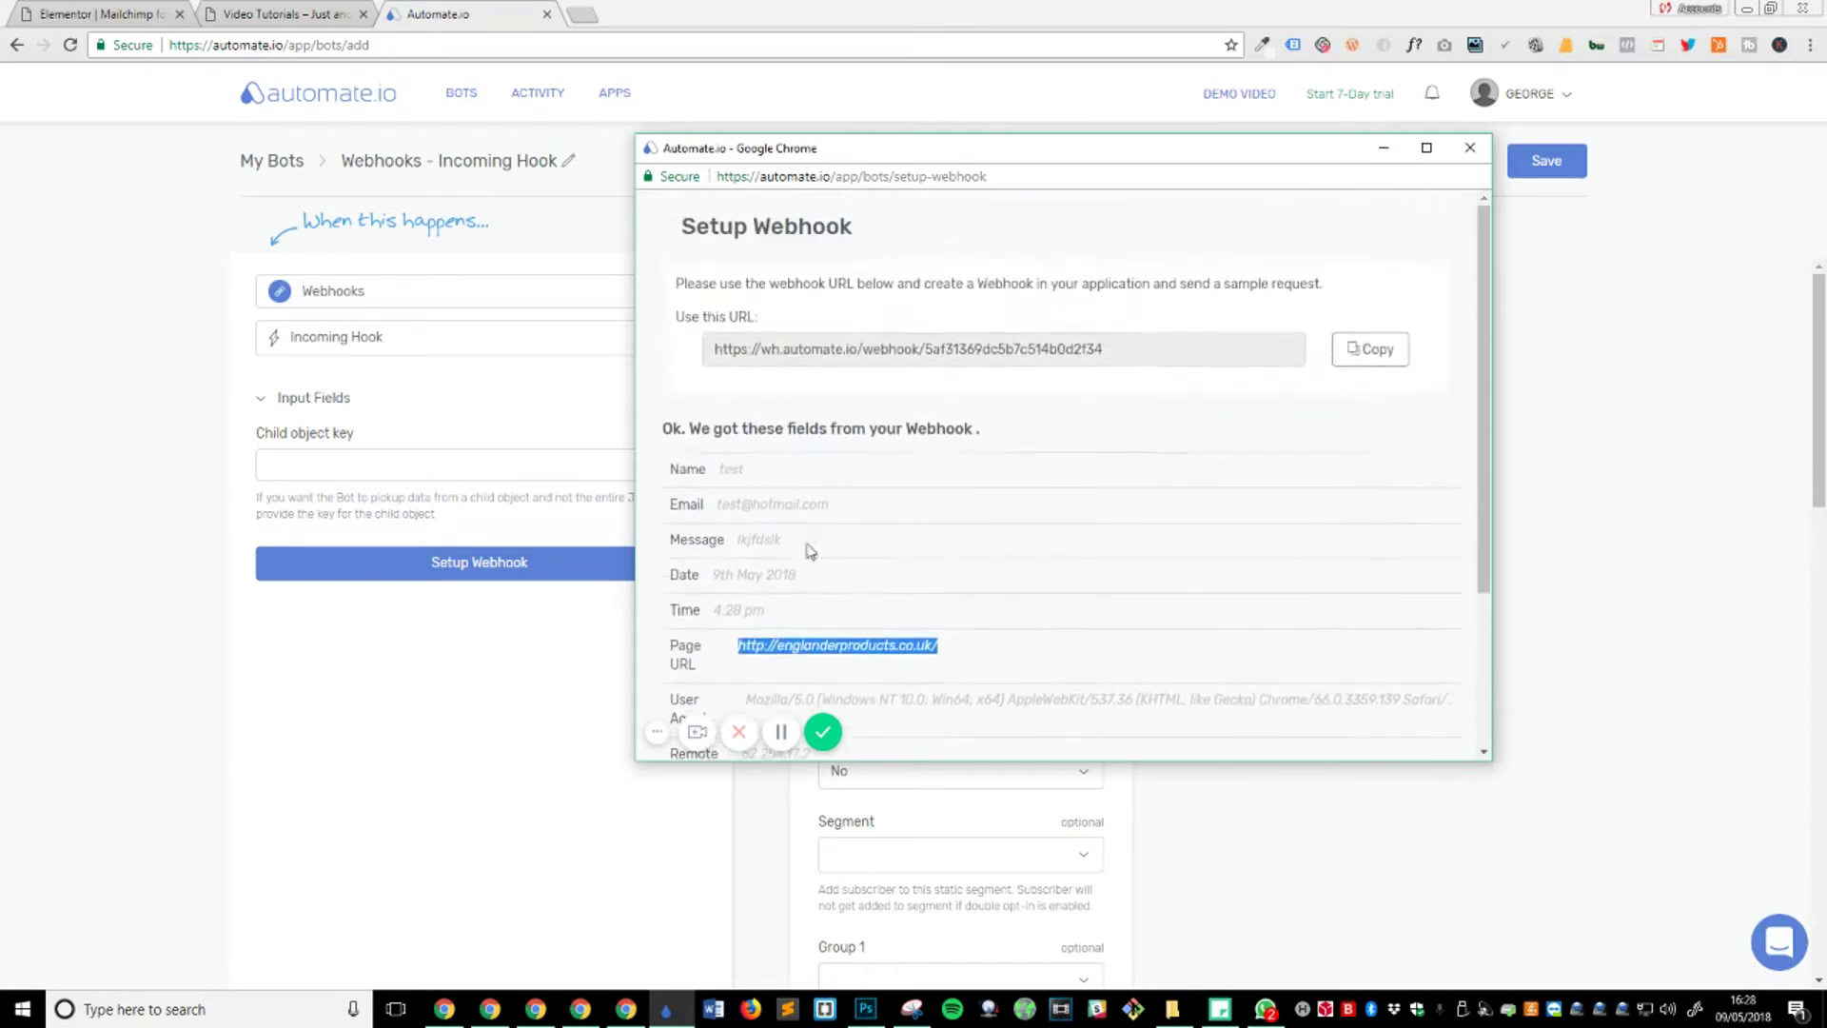
scroll(967, 544, "down", 2)
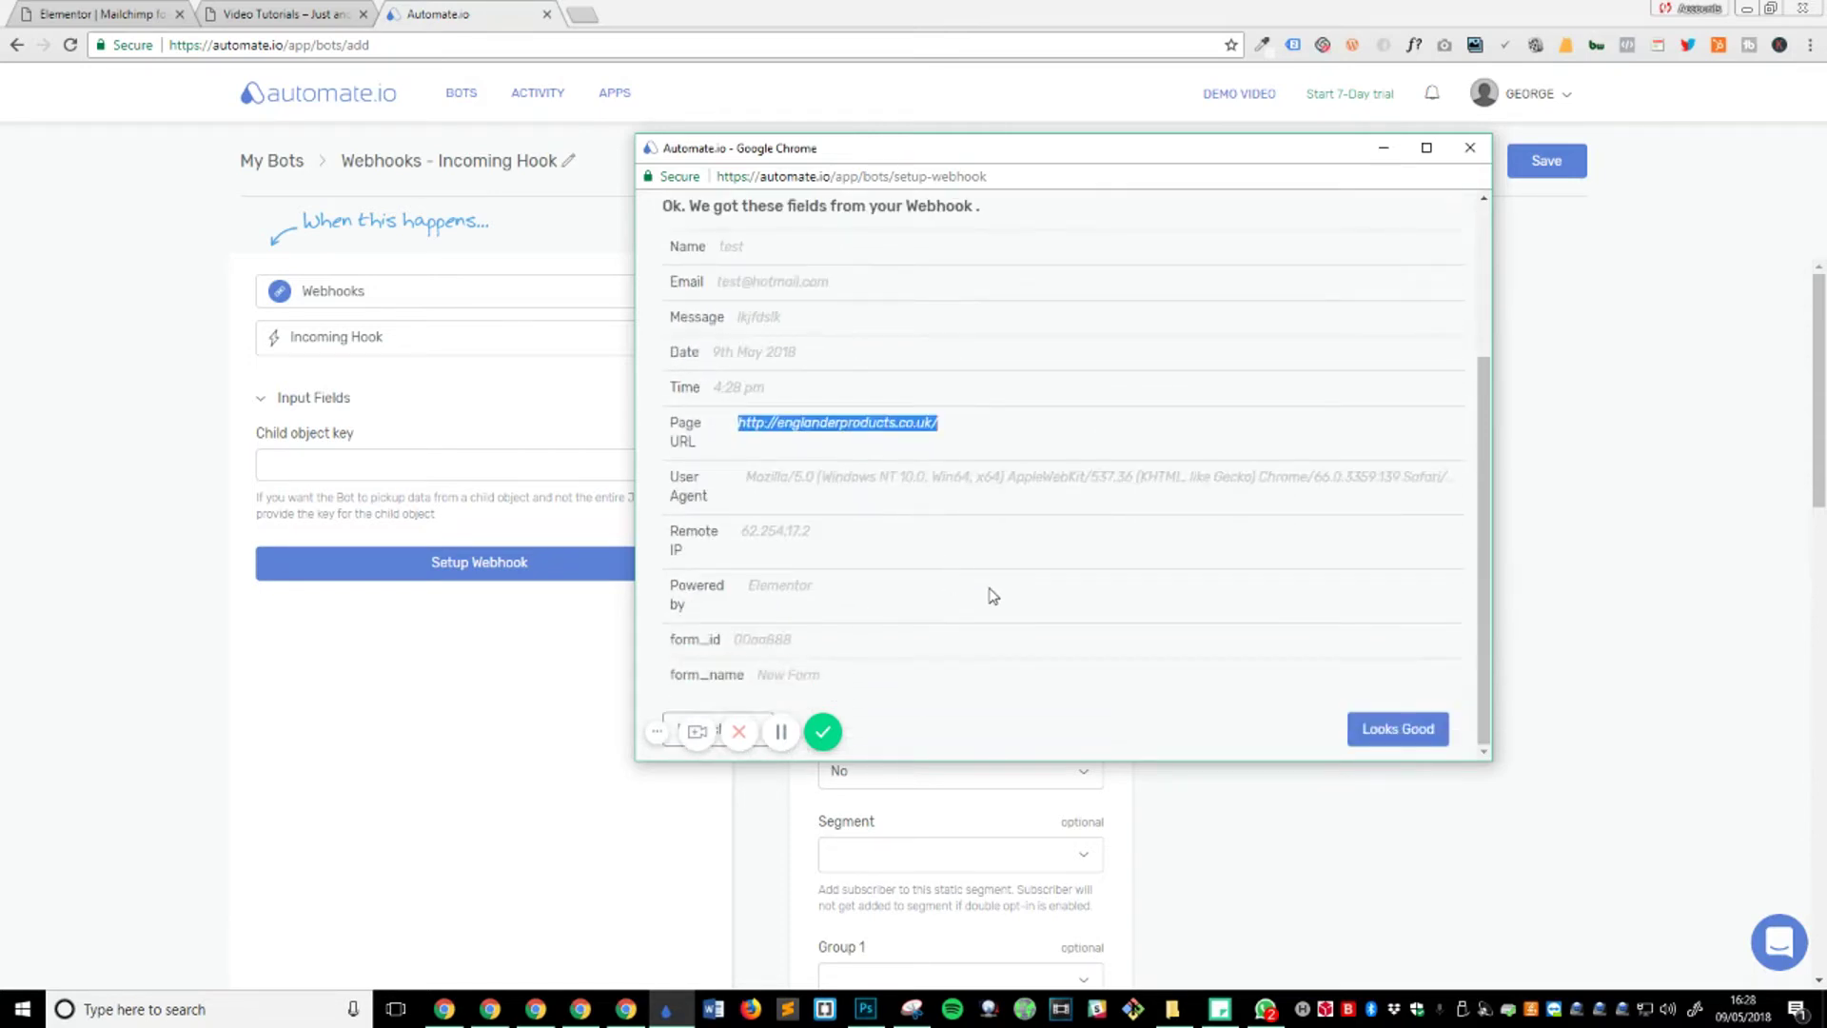
- Accept the captured webhook fields and map the form's Email to MailChimp's Email Address
left_click(1381, 732)
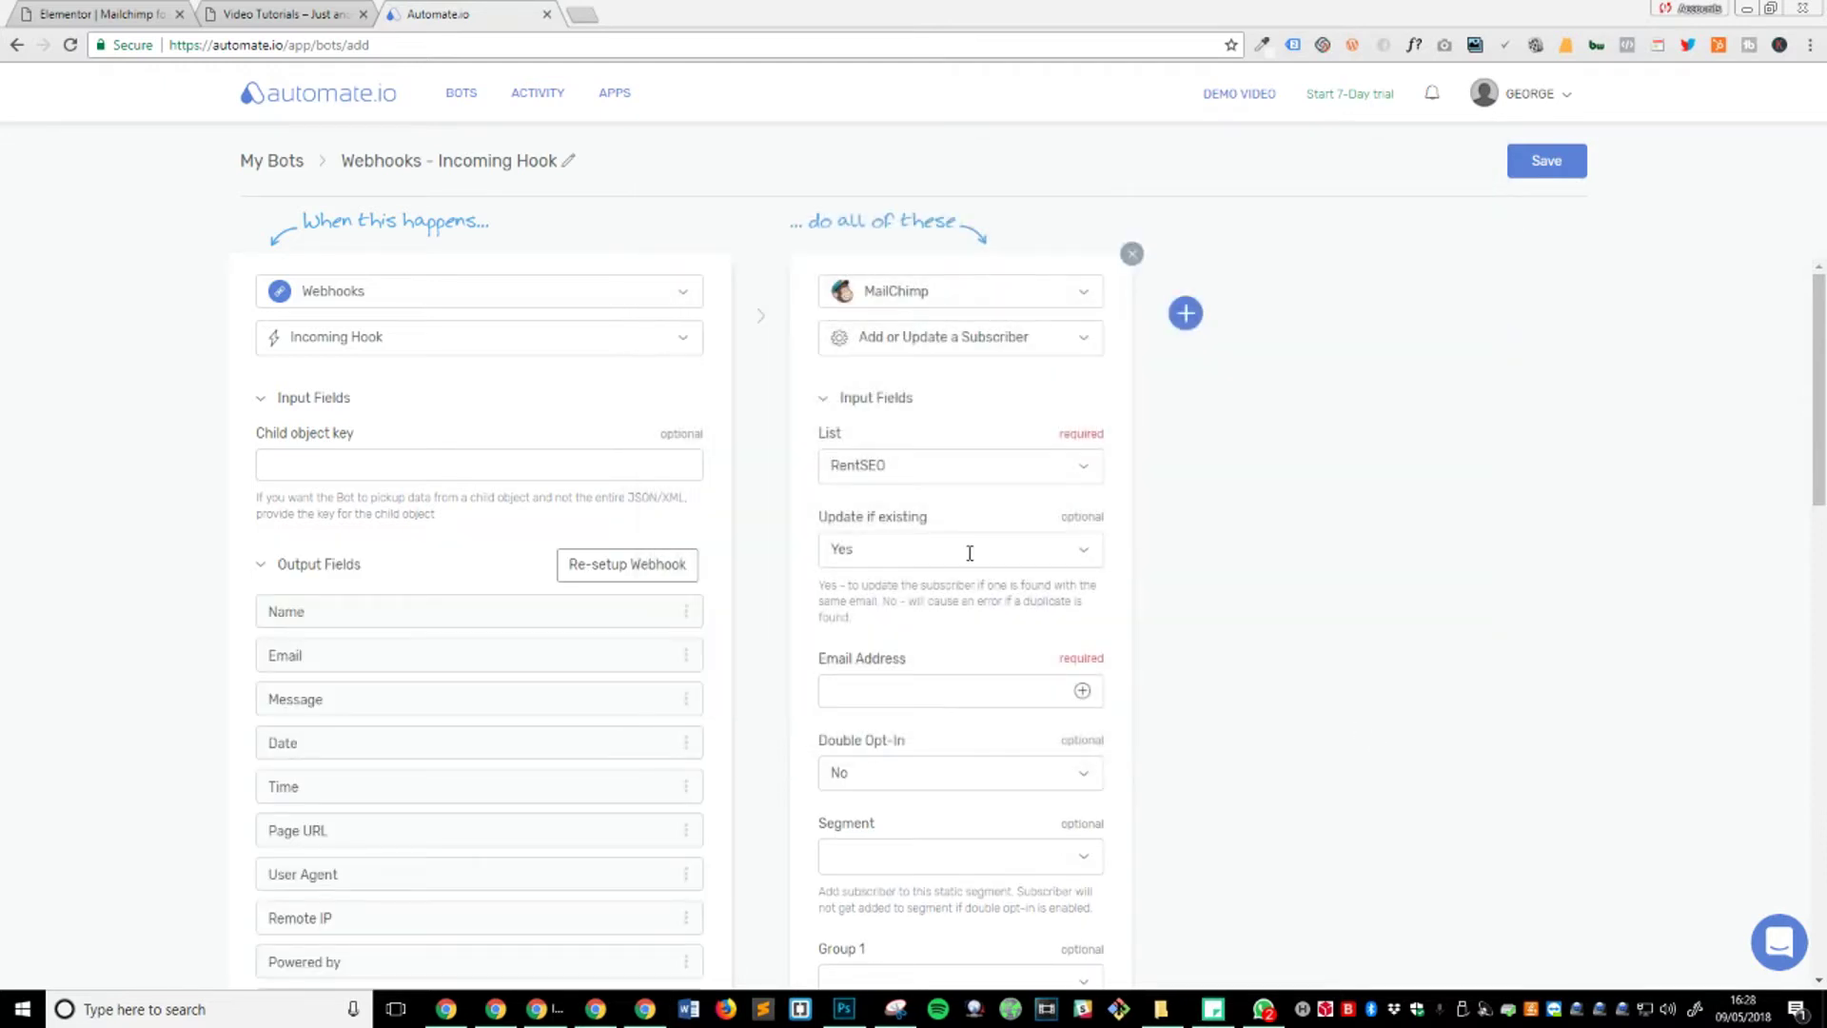
scroll(1335, 649, "down", 2)
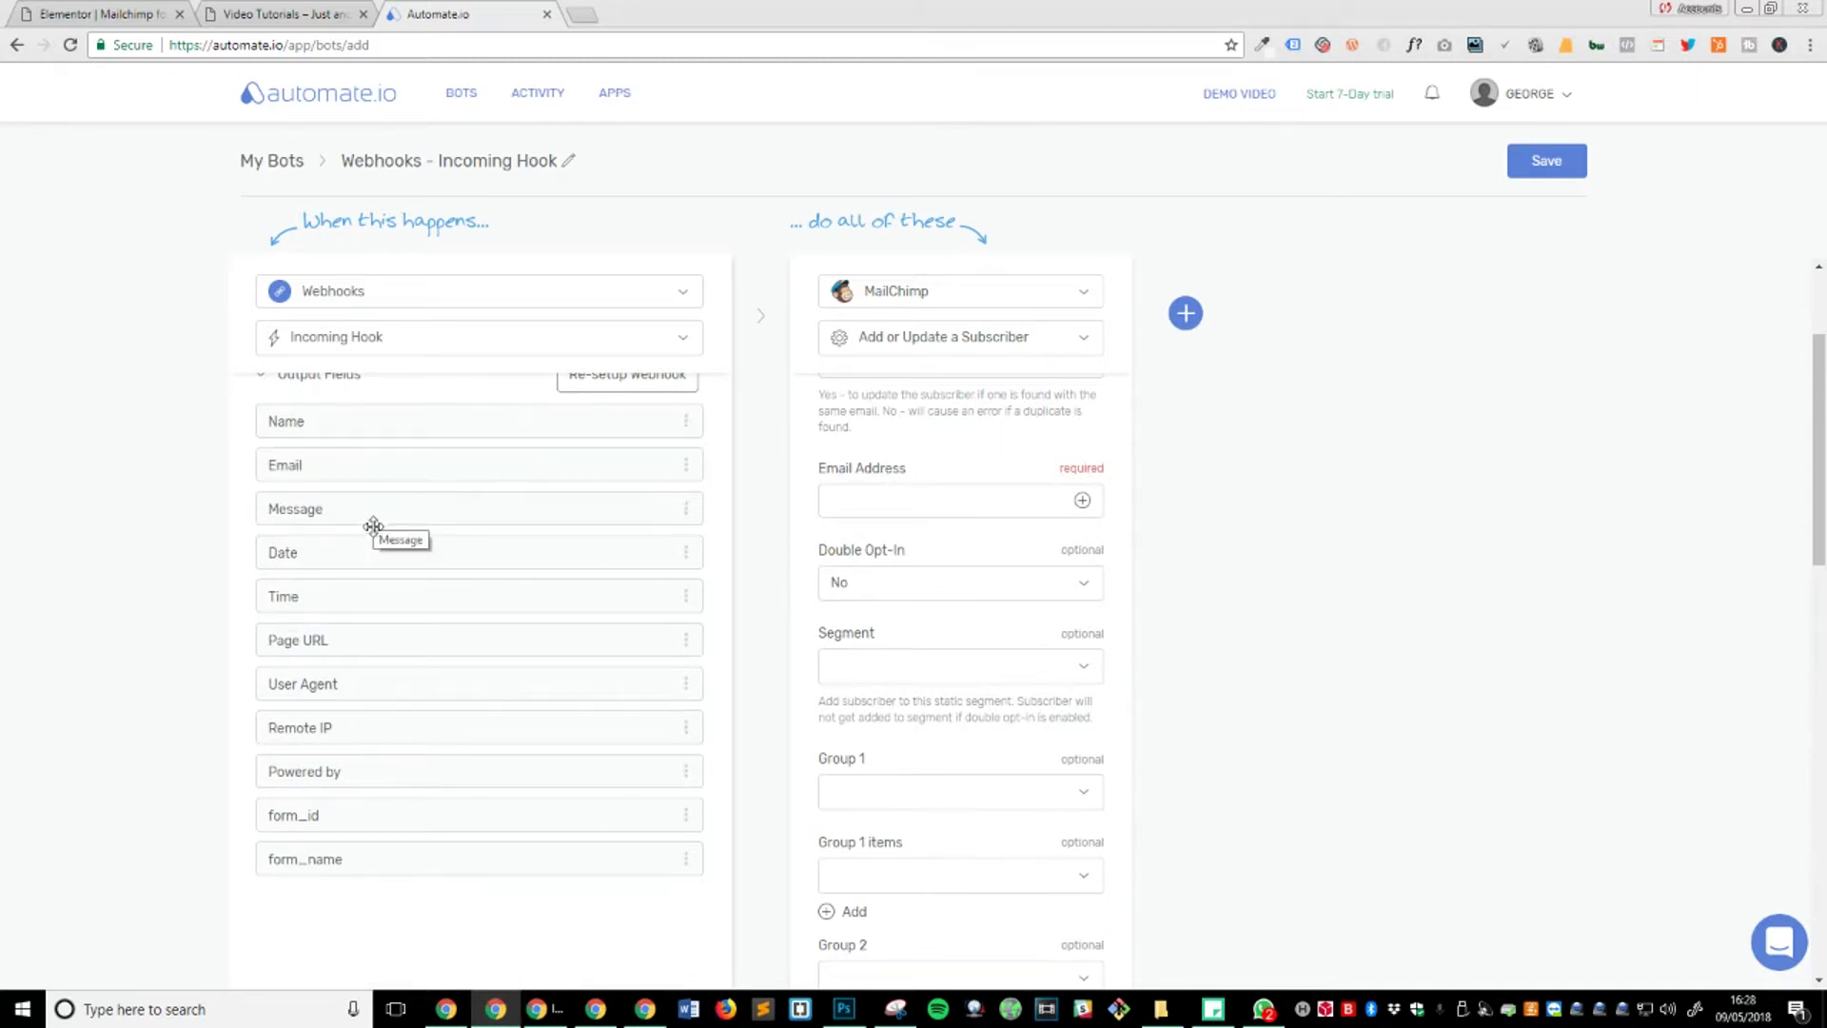
scroll(494, 628, "up", 2)
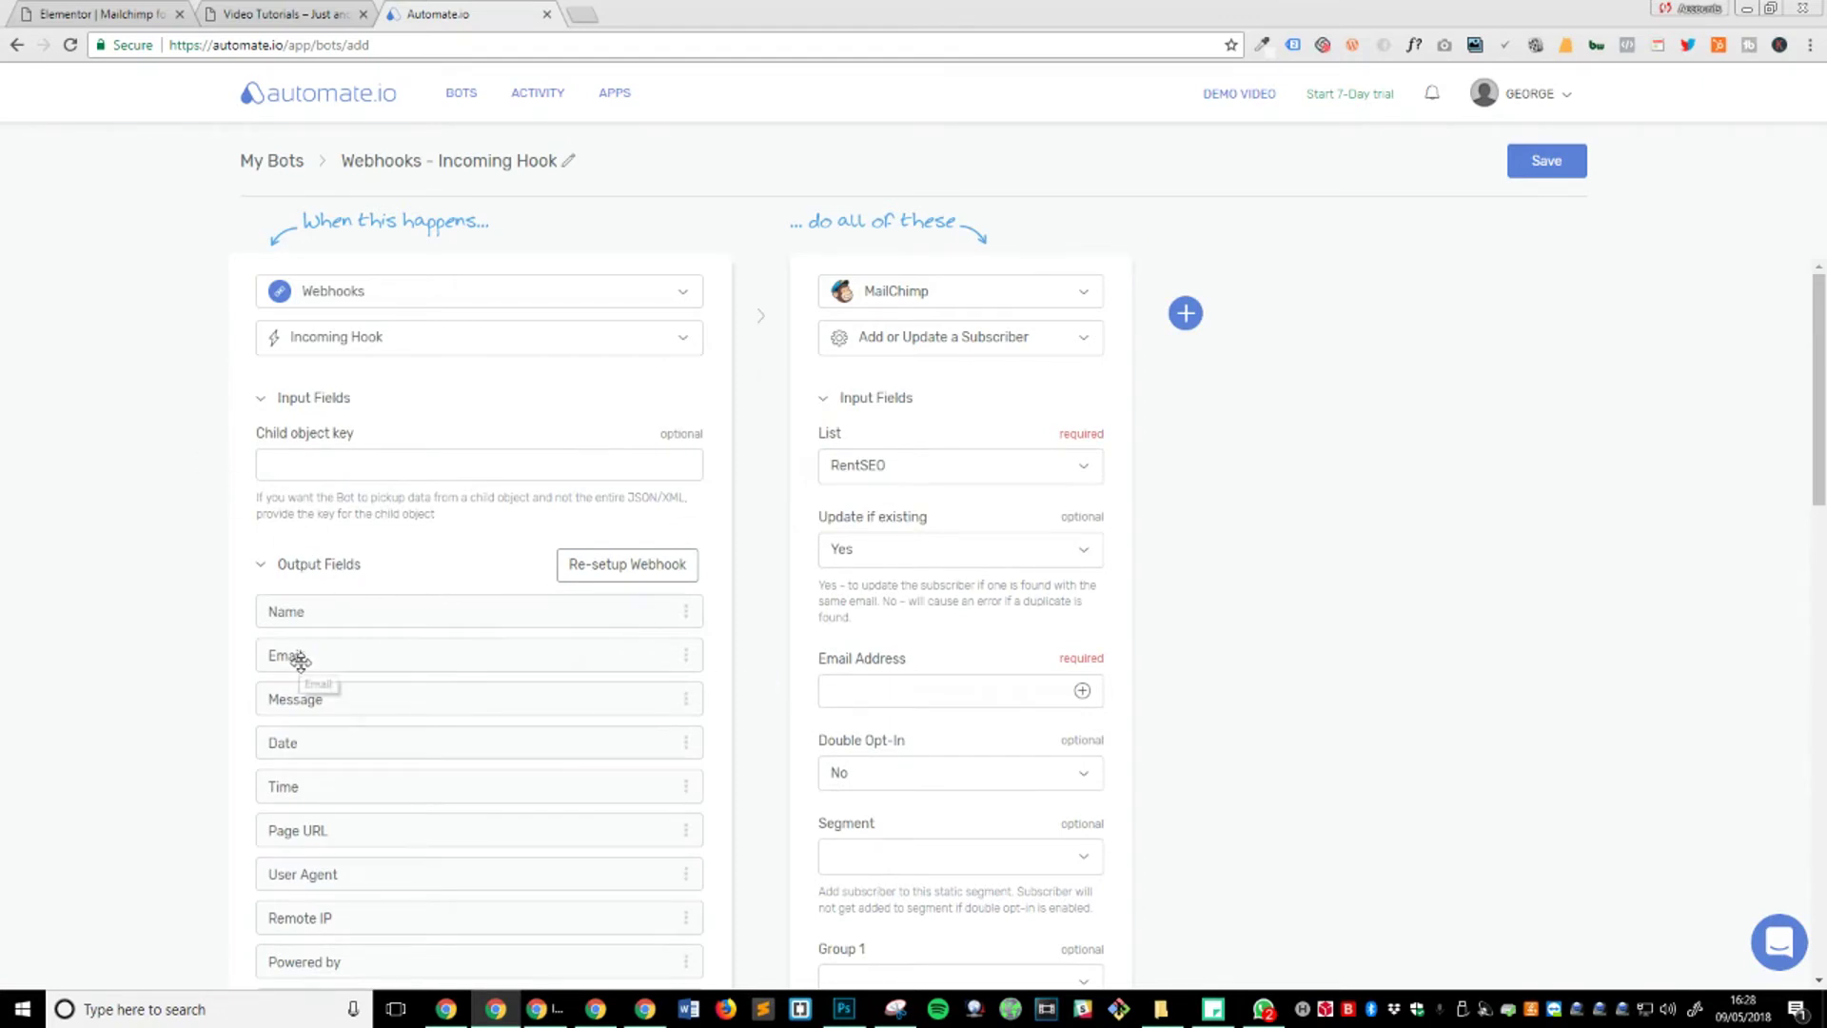
left_click(1083, 691)
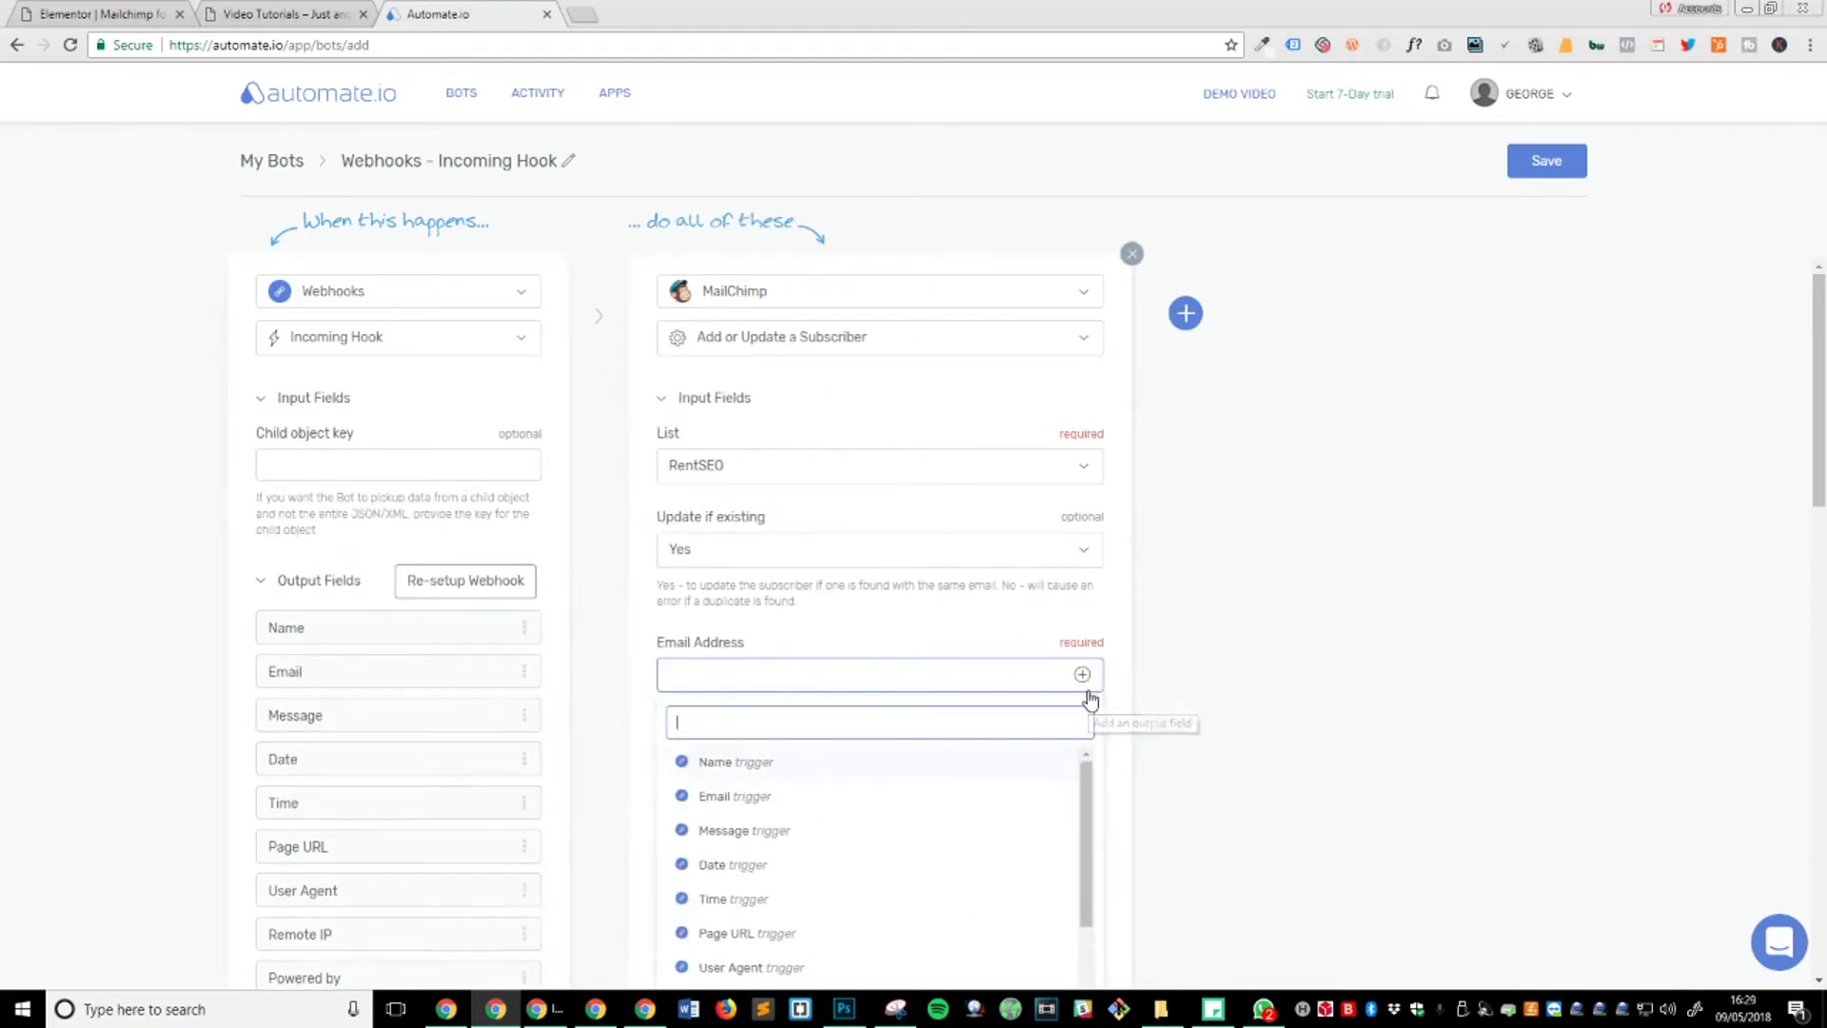
left_click(774, 797)
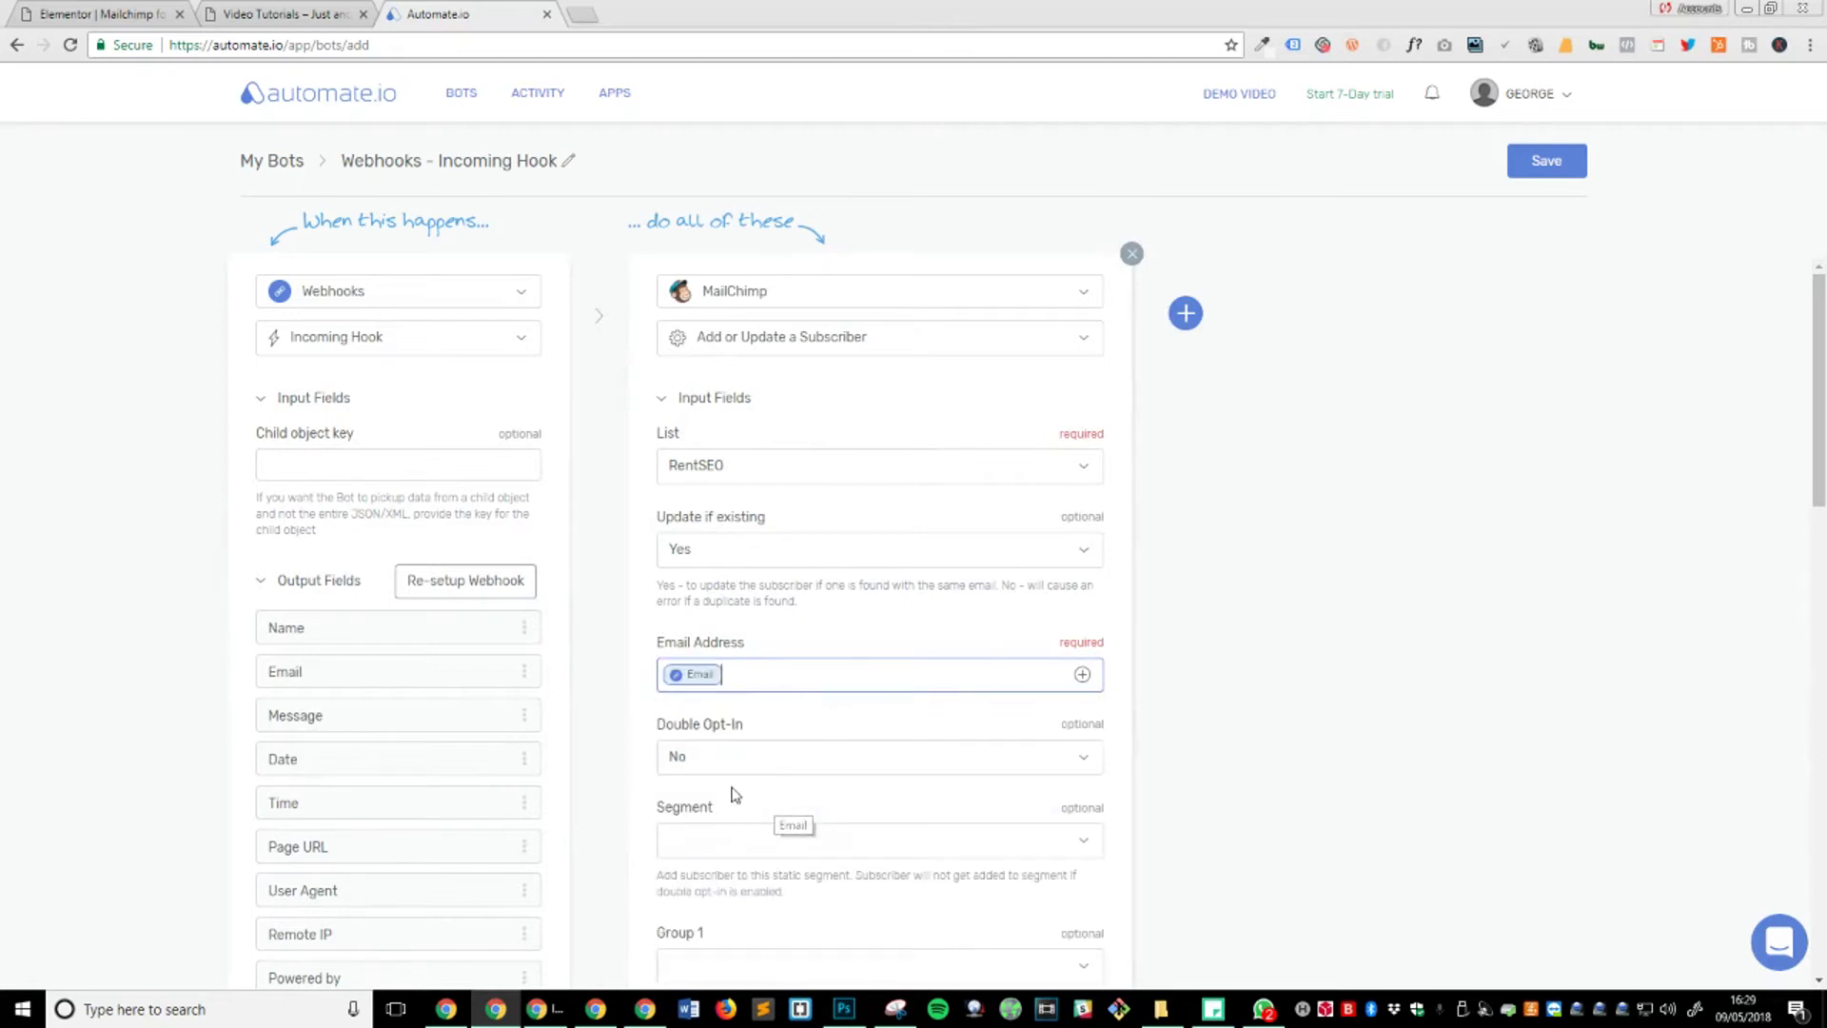
- Check the Group 1 options and mapped Email Address, keeping Double Opt-In at No
scroll(1186, 671, "down", 3)
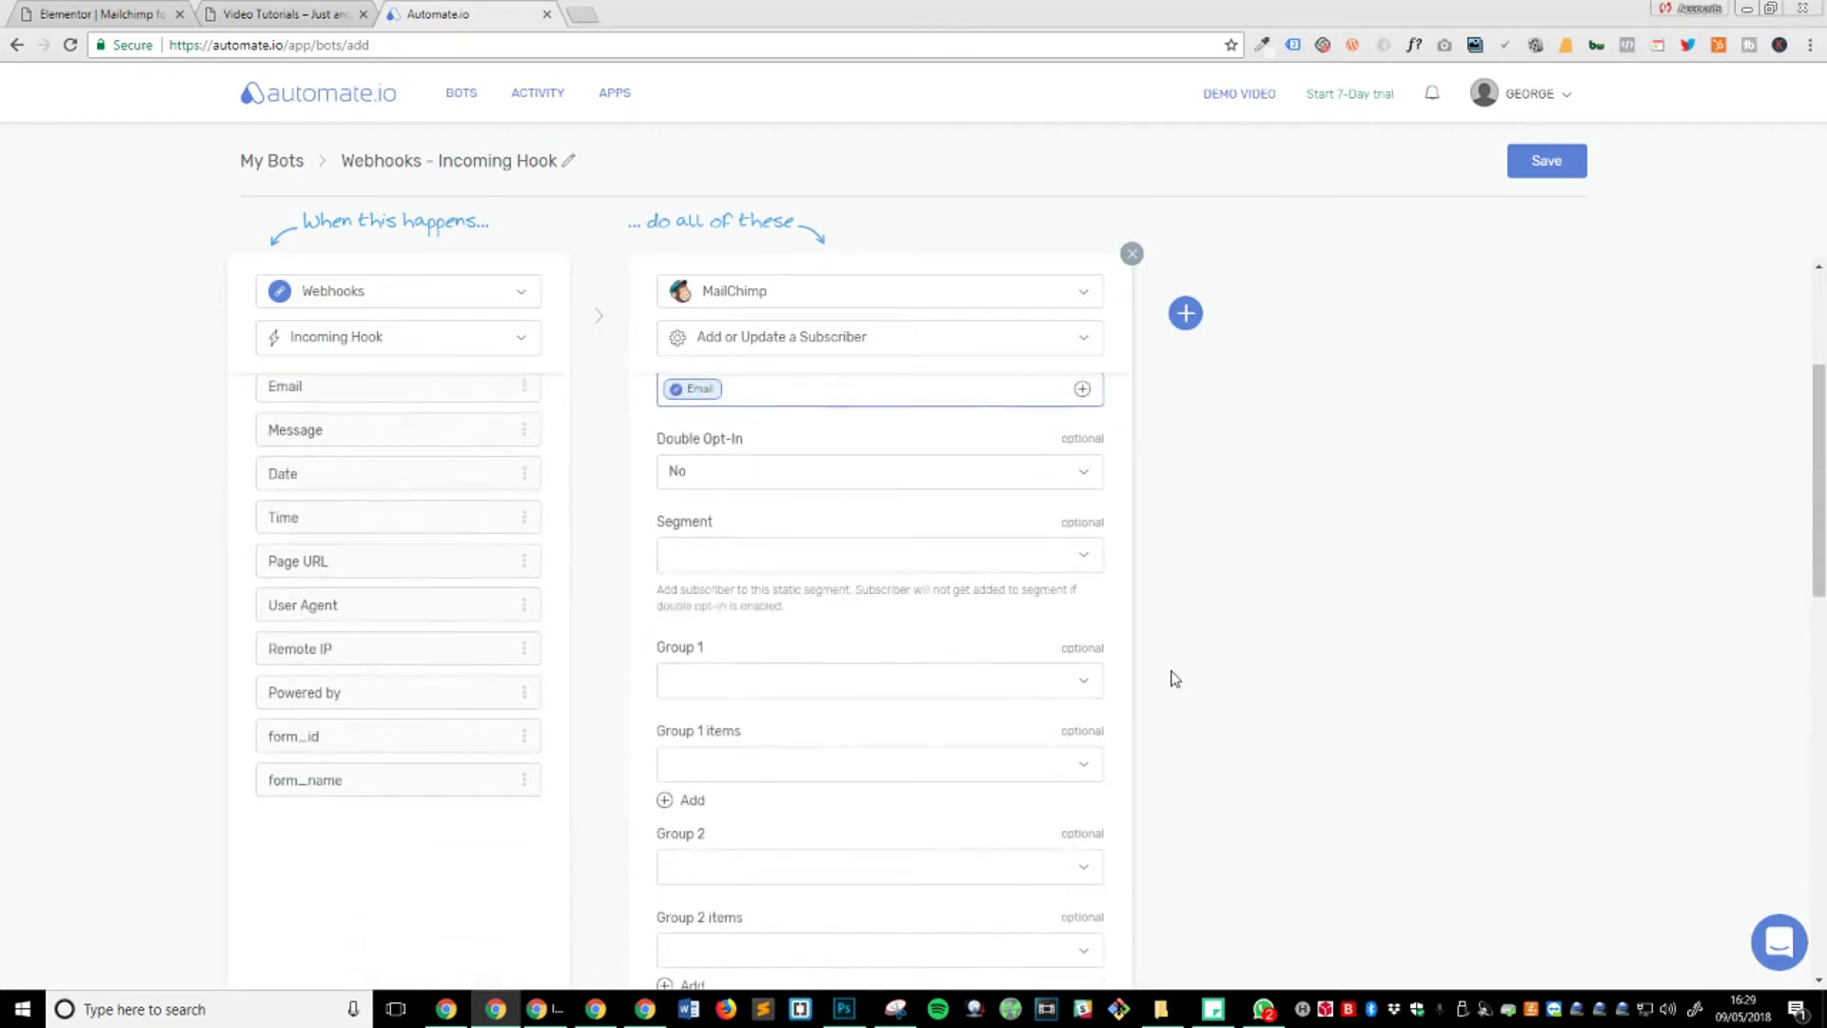
scroll(1172, 677, "down", 2)
scroll(788, 612, "up", 1)
left_click(721, 601)
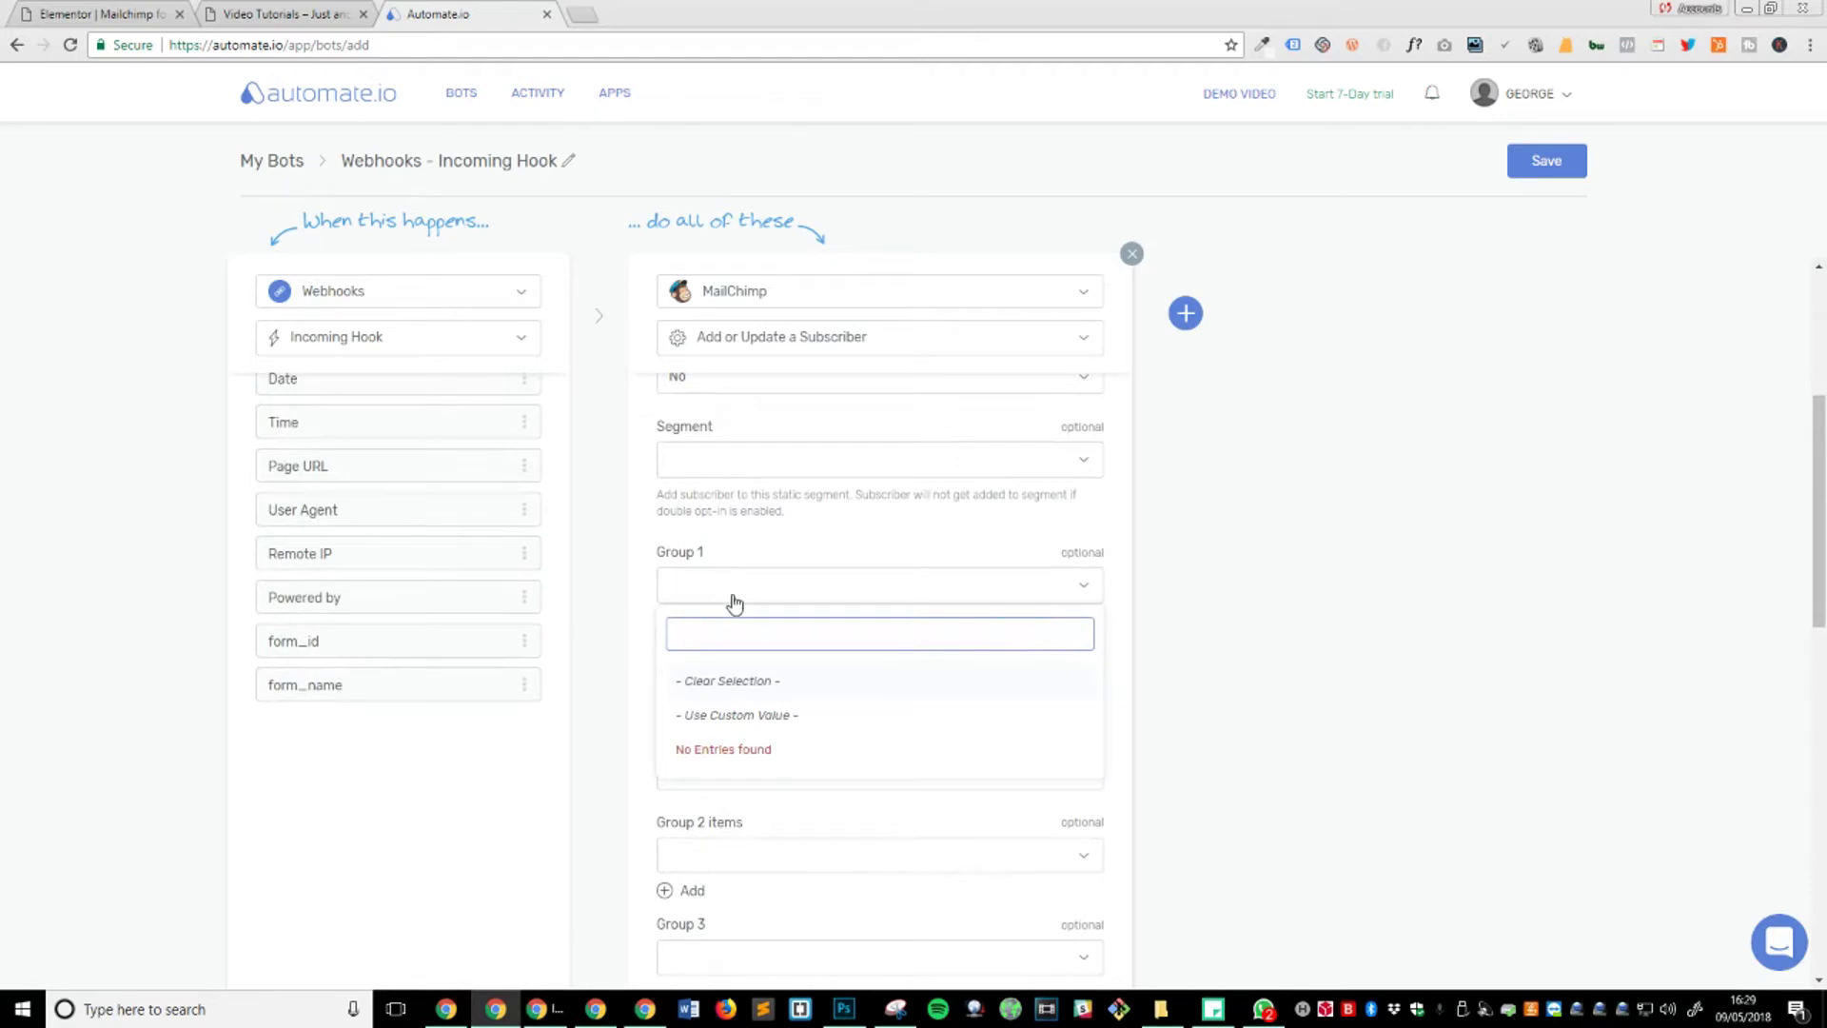
scroll(1162, 645, "up", 4)
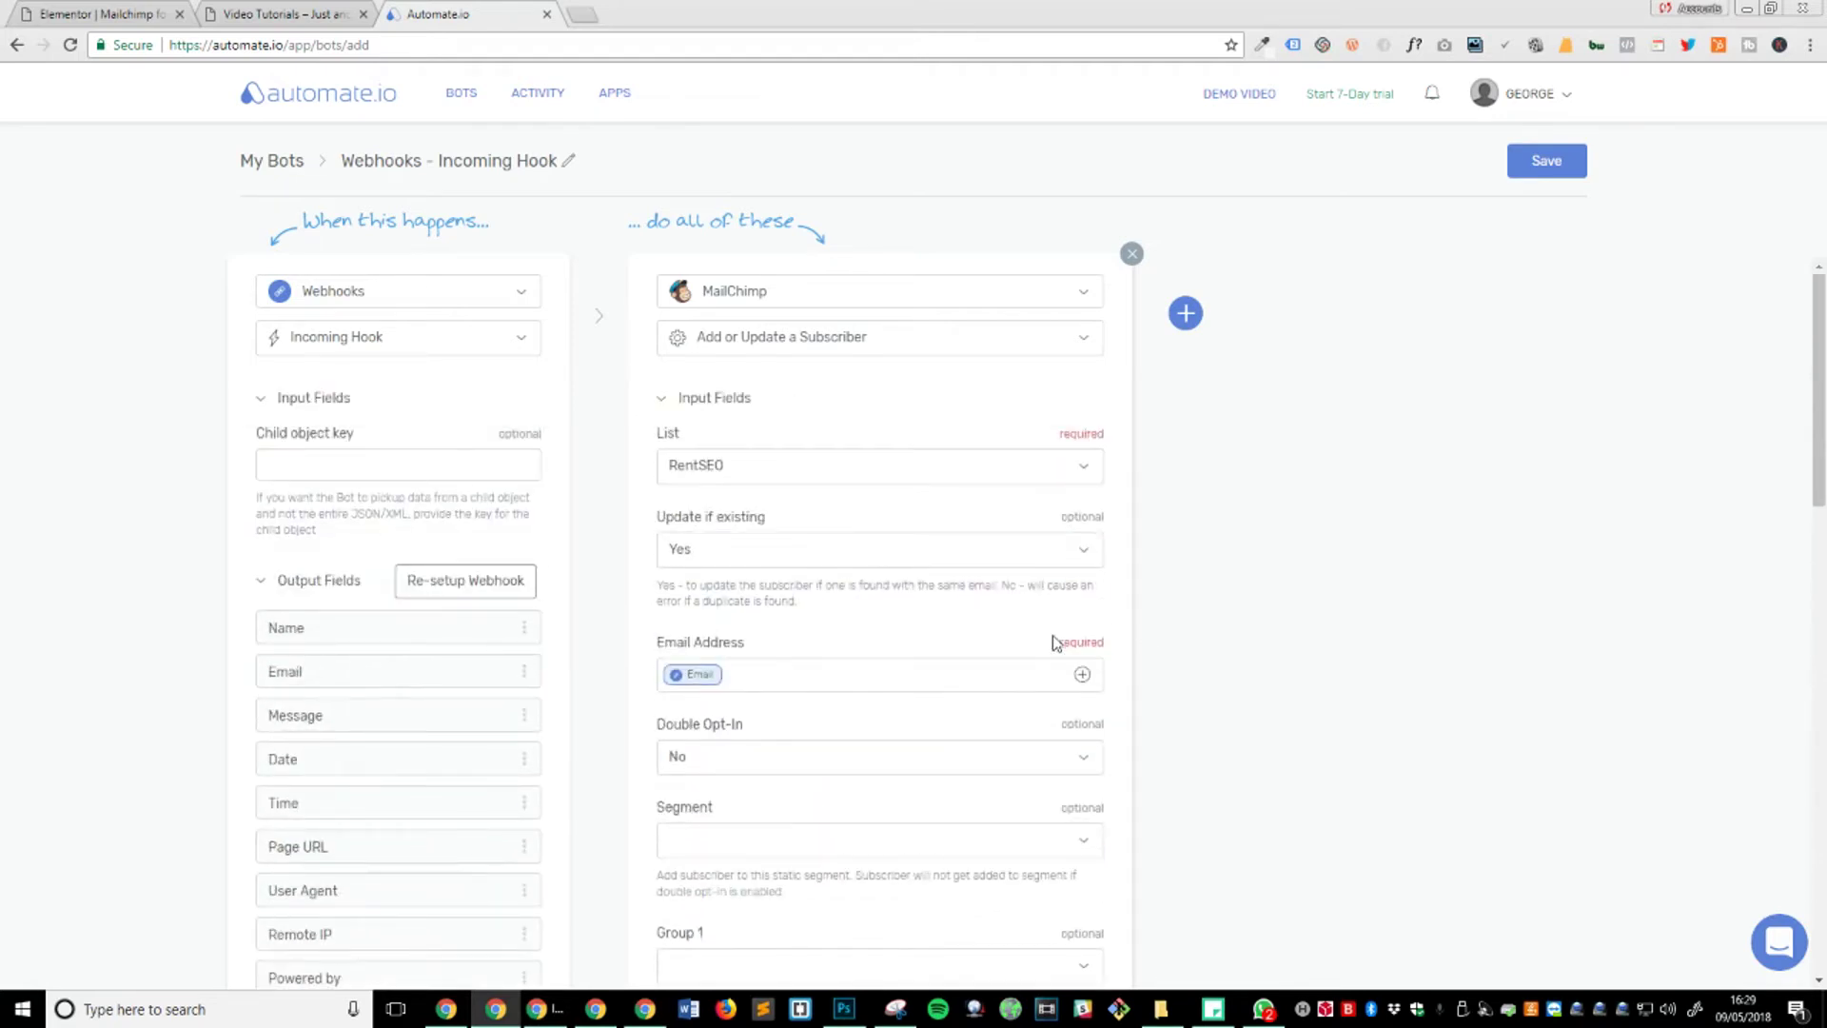
left_click(988, 674)
left_click(1052, 757)
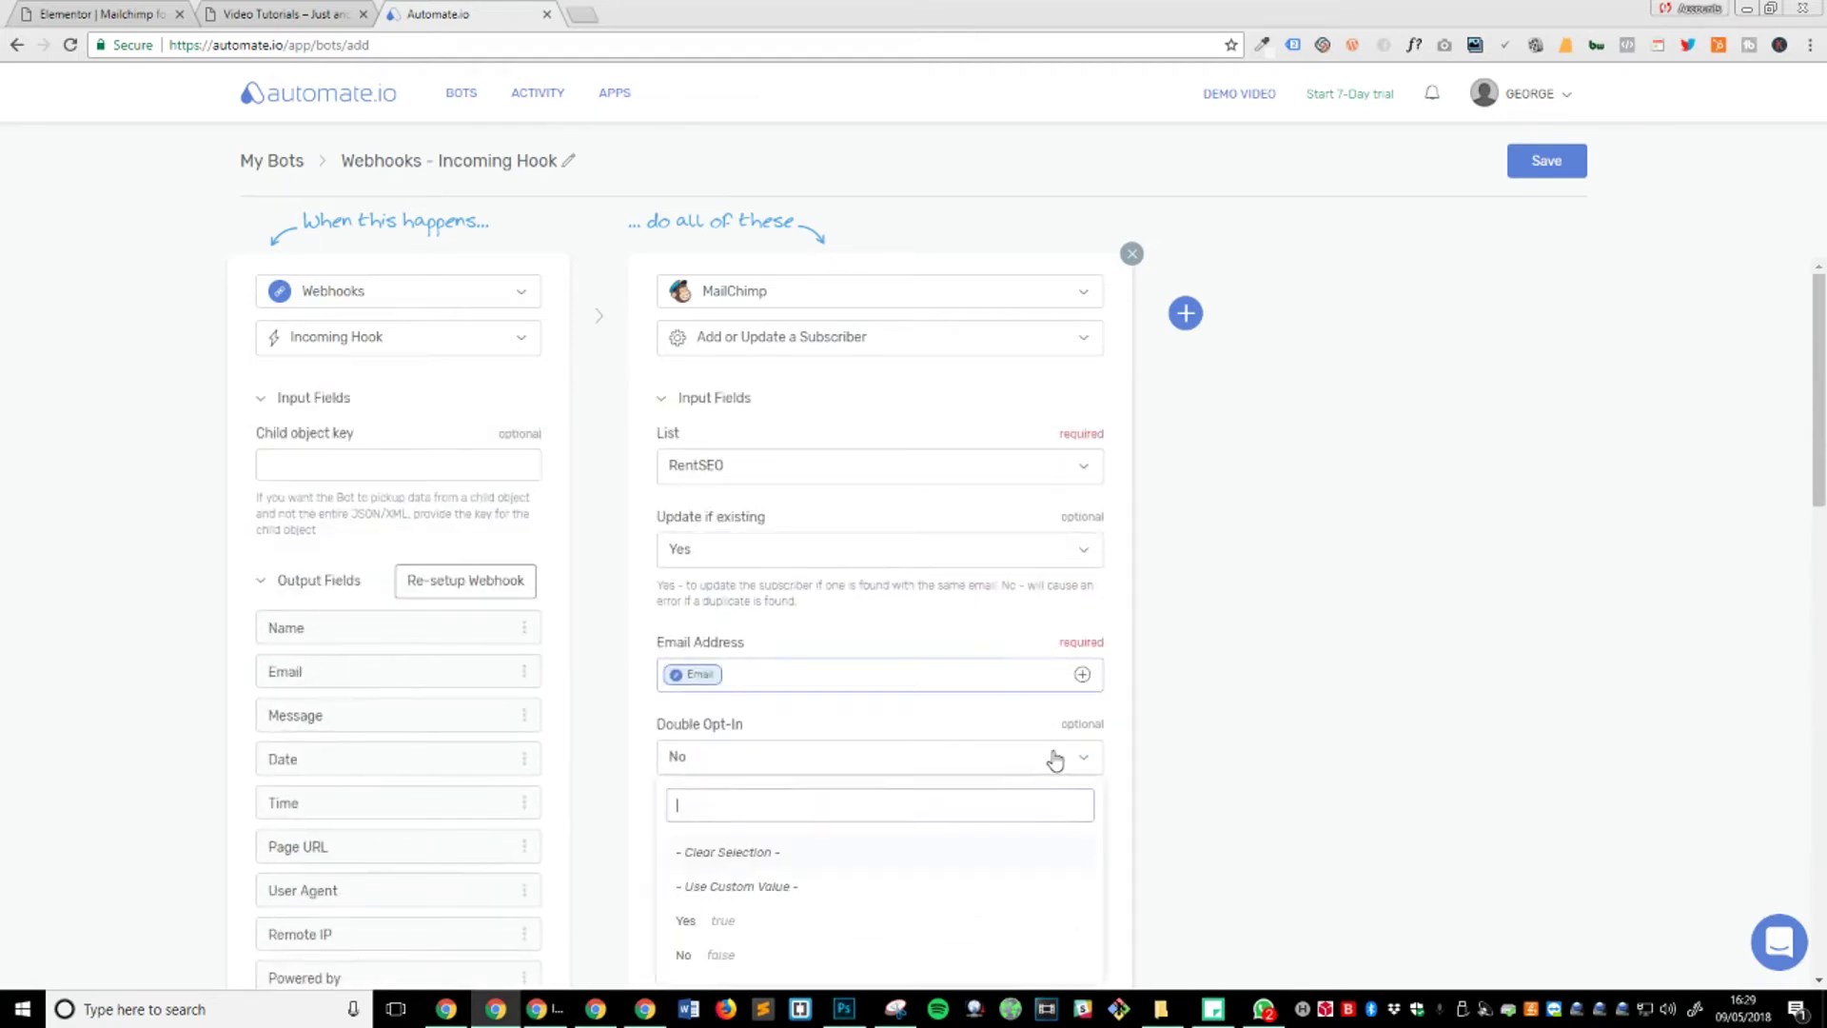
left_click(1054, 758)
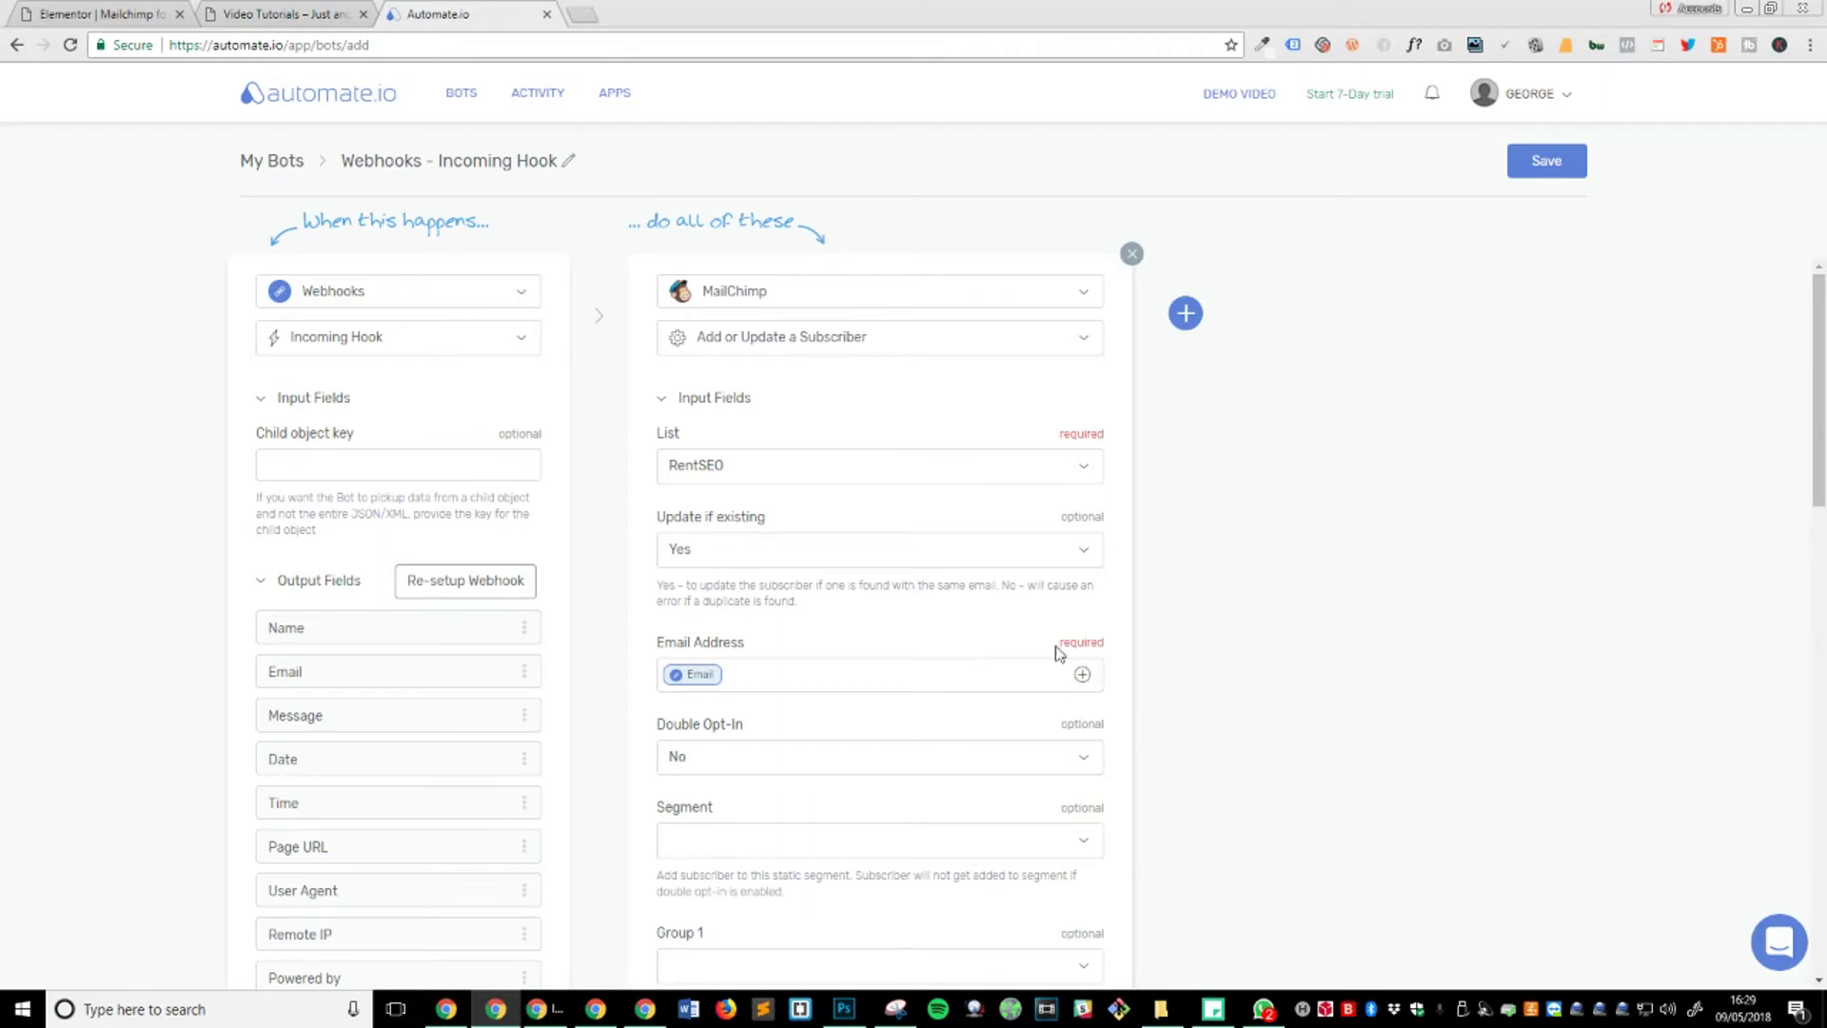
- Save the Webhooks - Incoming Hook bot, switch it ON, and return to the eBooks website
left_click(1560, 174)
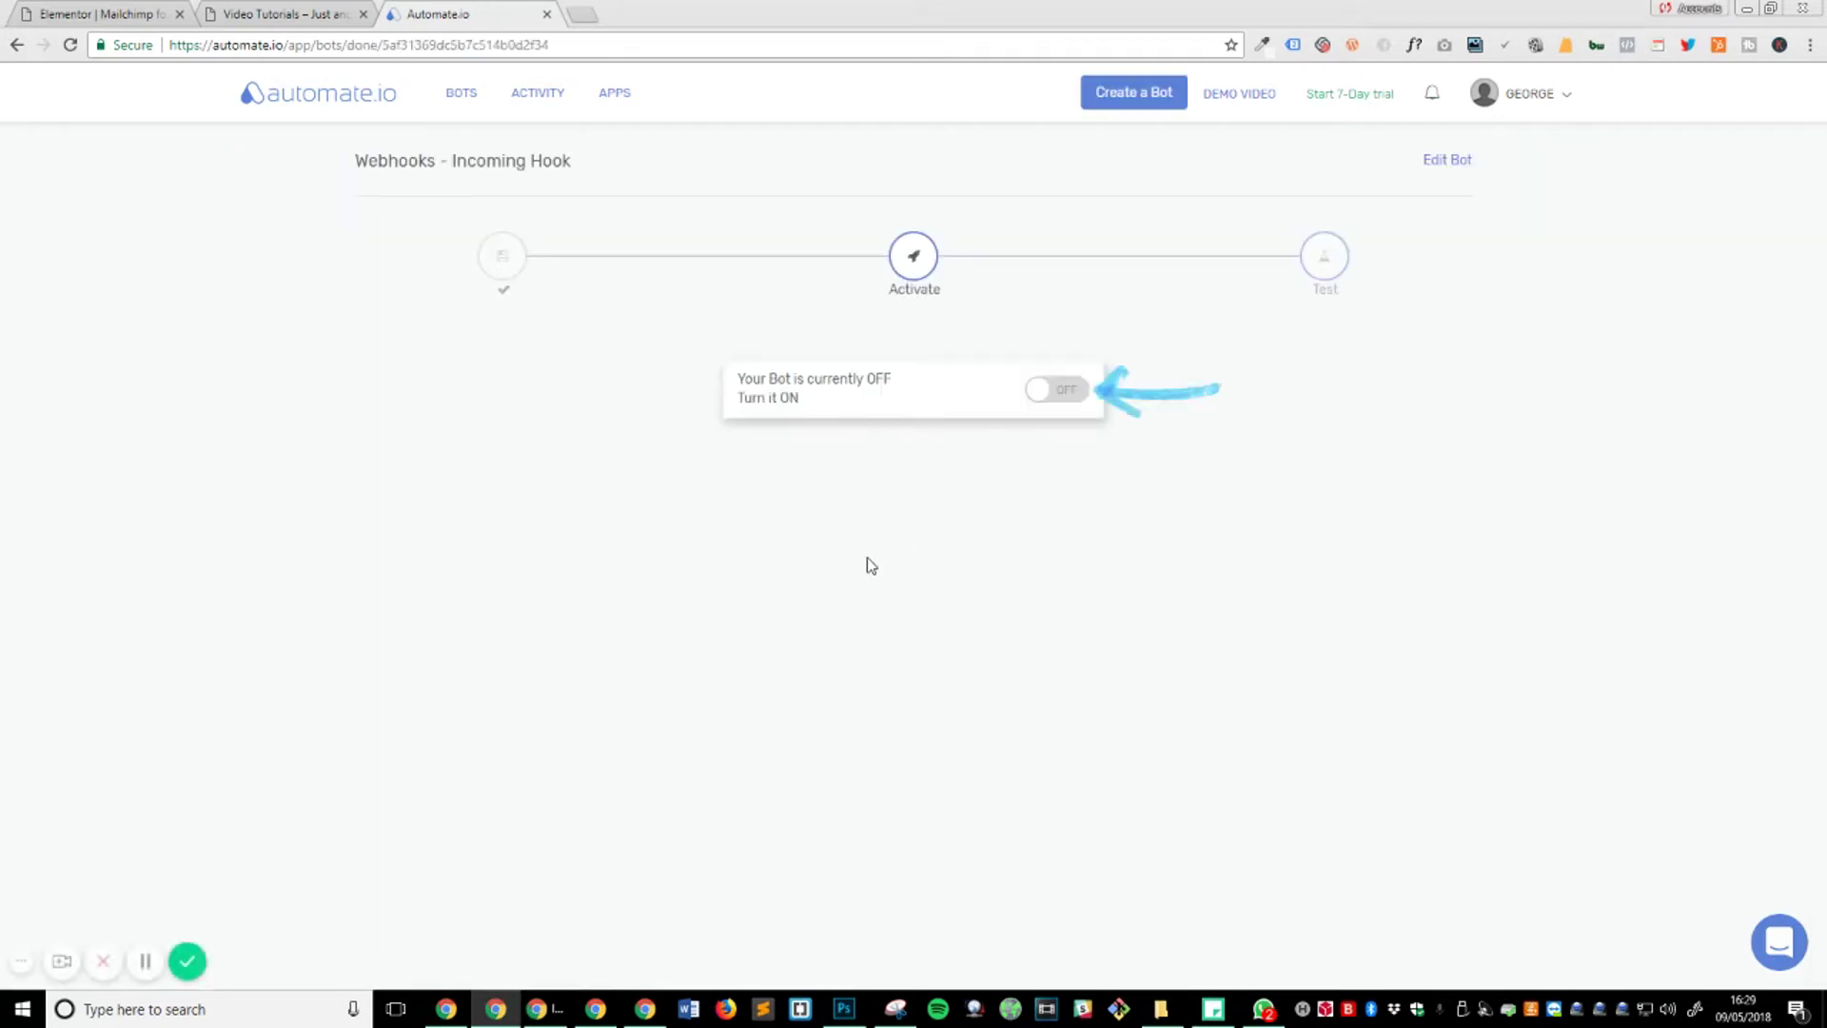
left_click(1067, 400)
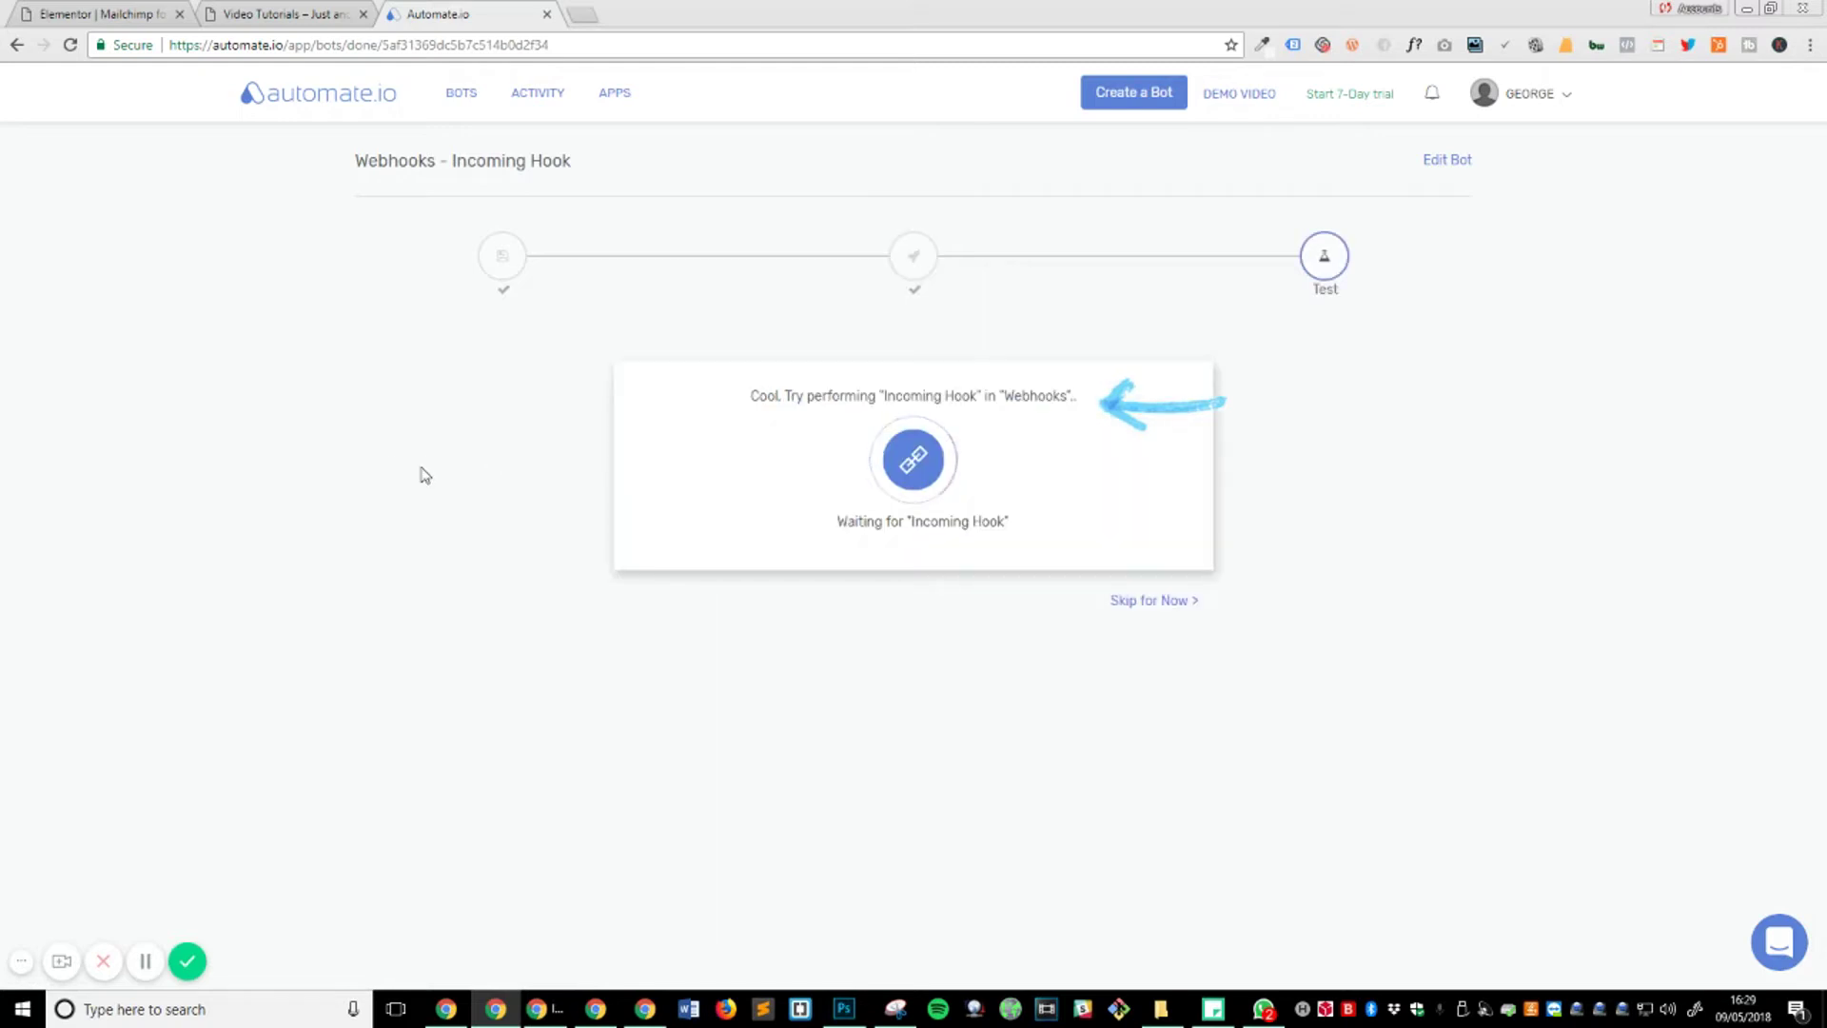
left_click(314, 12)
- Close the sent popup and send a second entry with a test email and message 'tewdfgsikjh'
left_click(1233, 226)
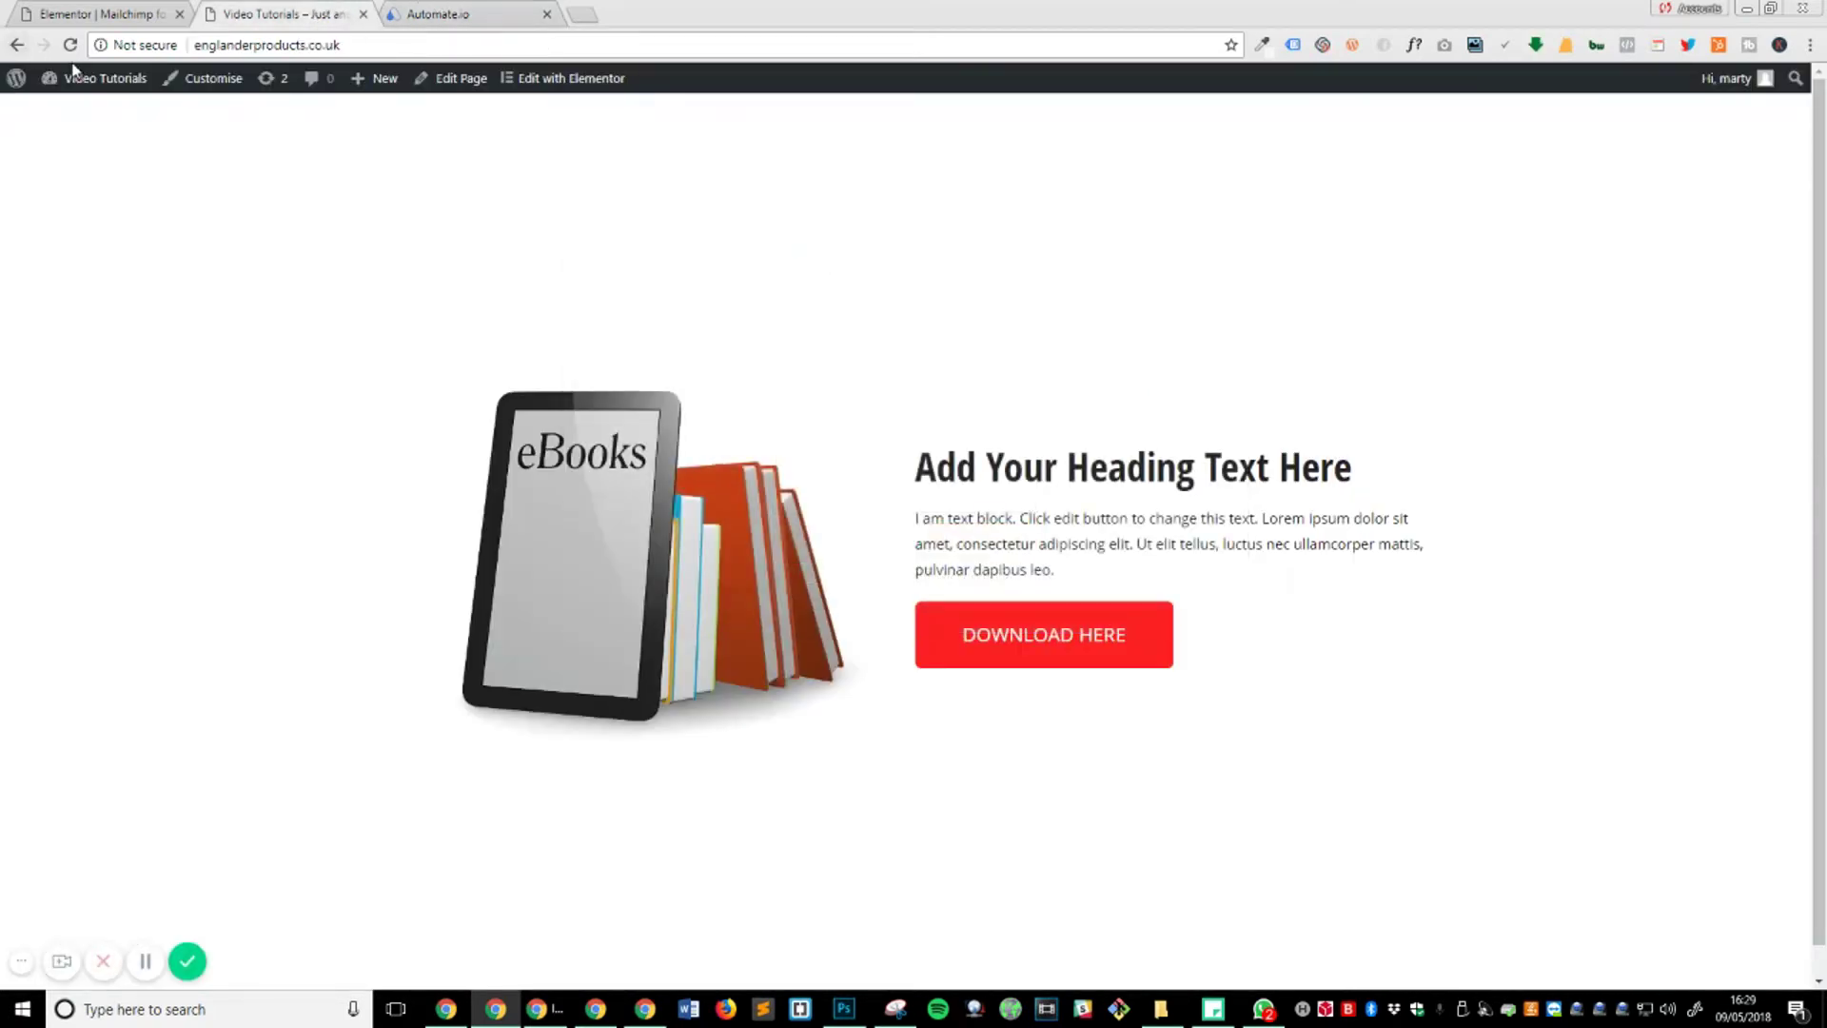
left_click(451, 15)
left_click(286, 14)
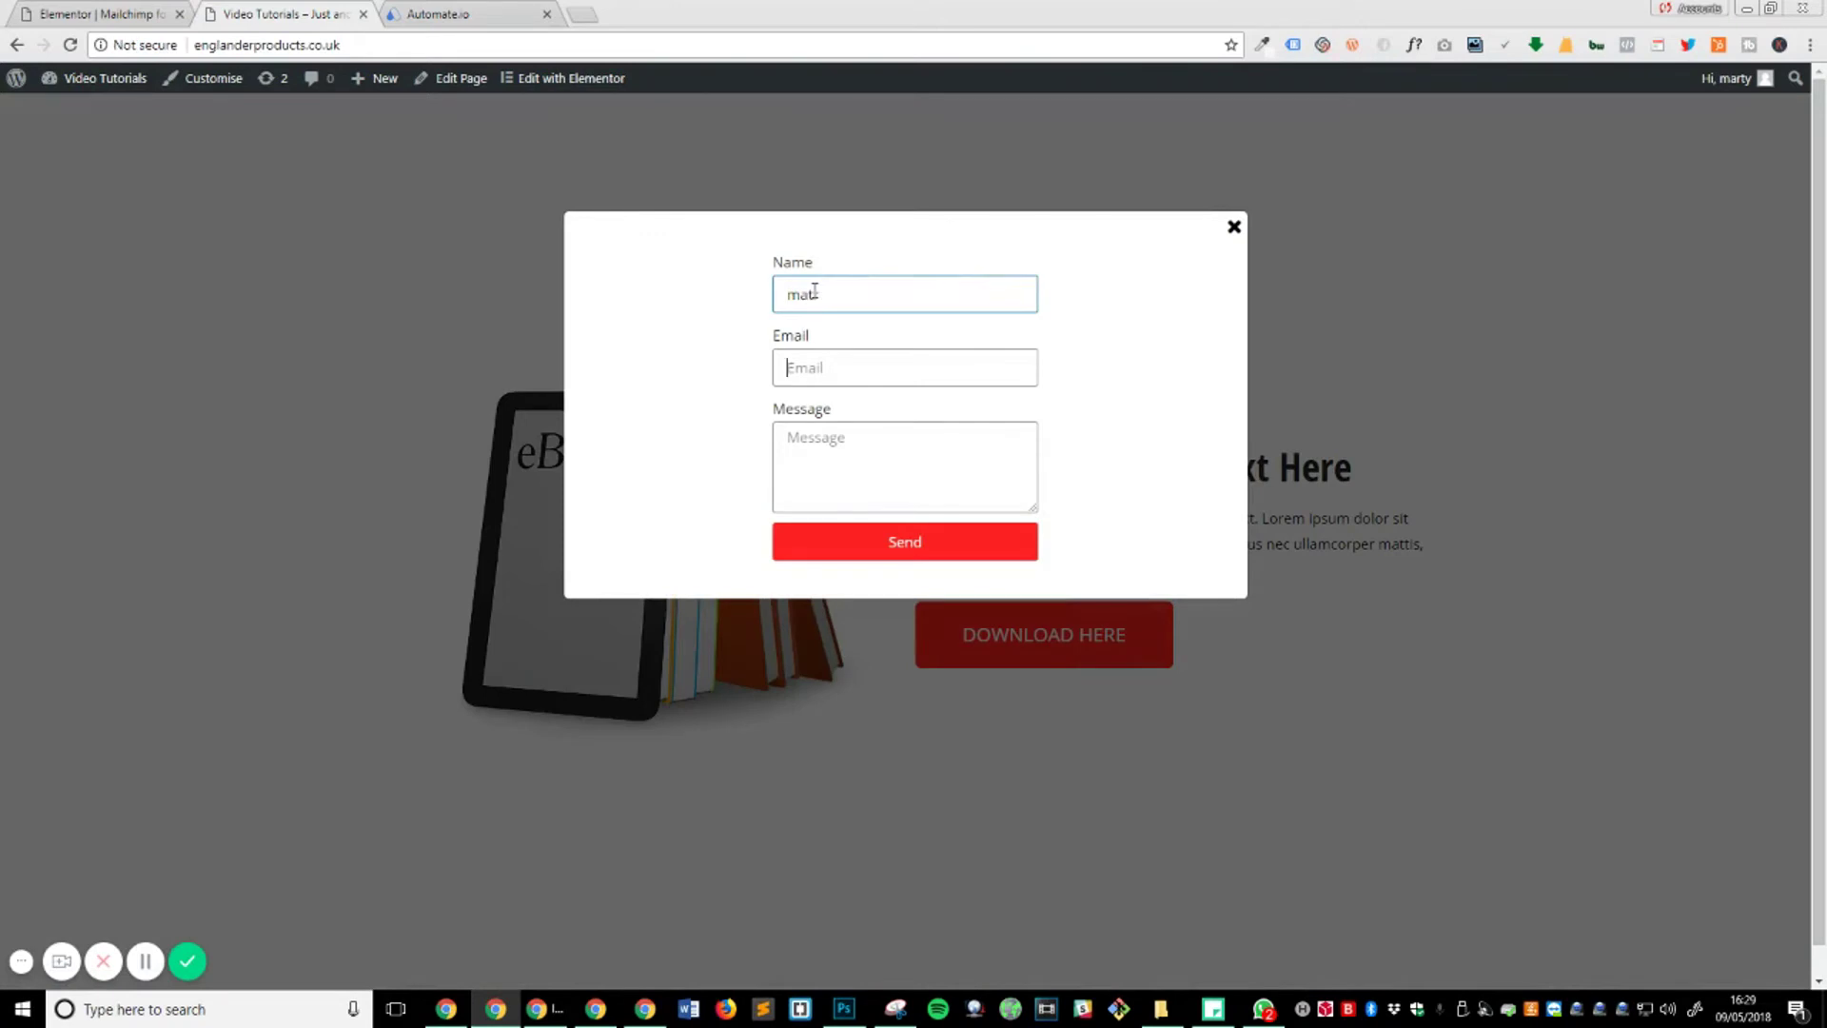
key("Tab")
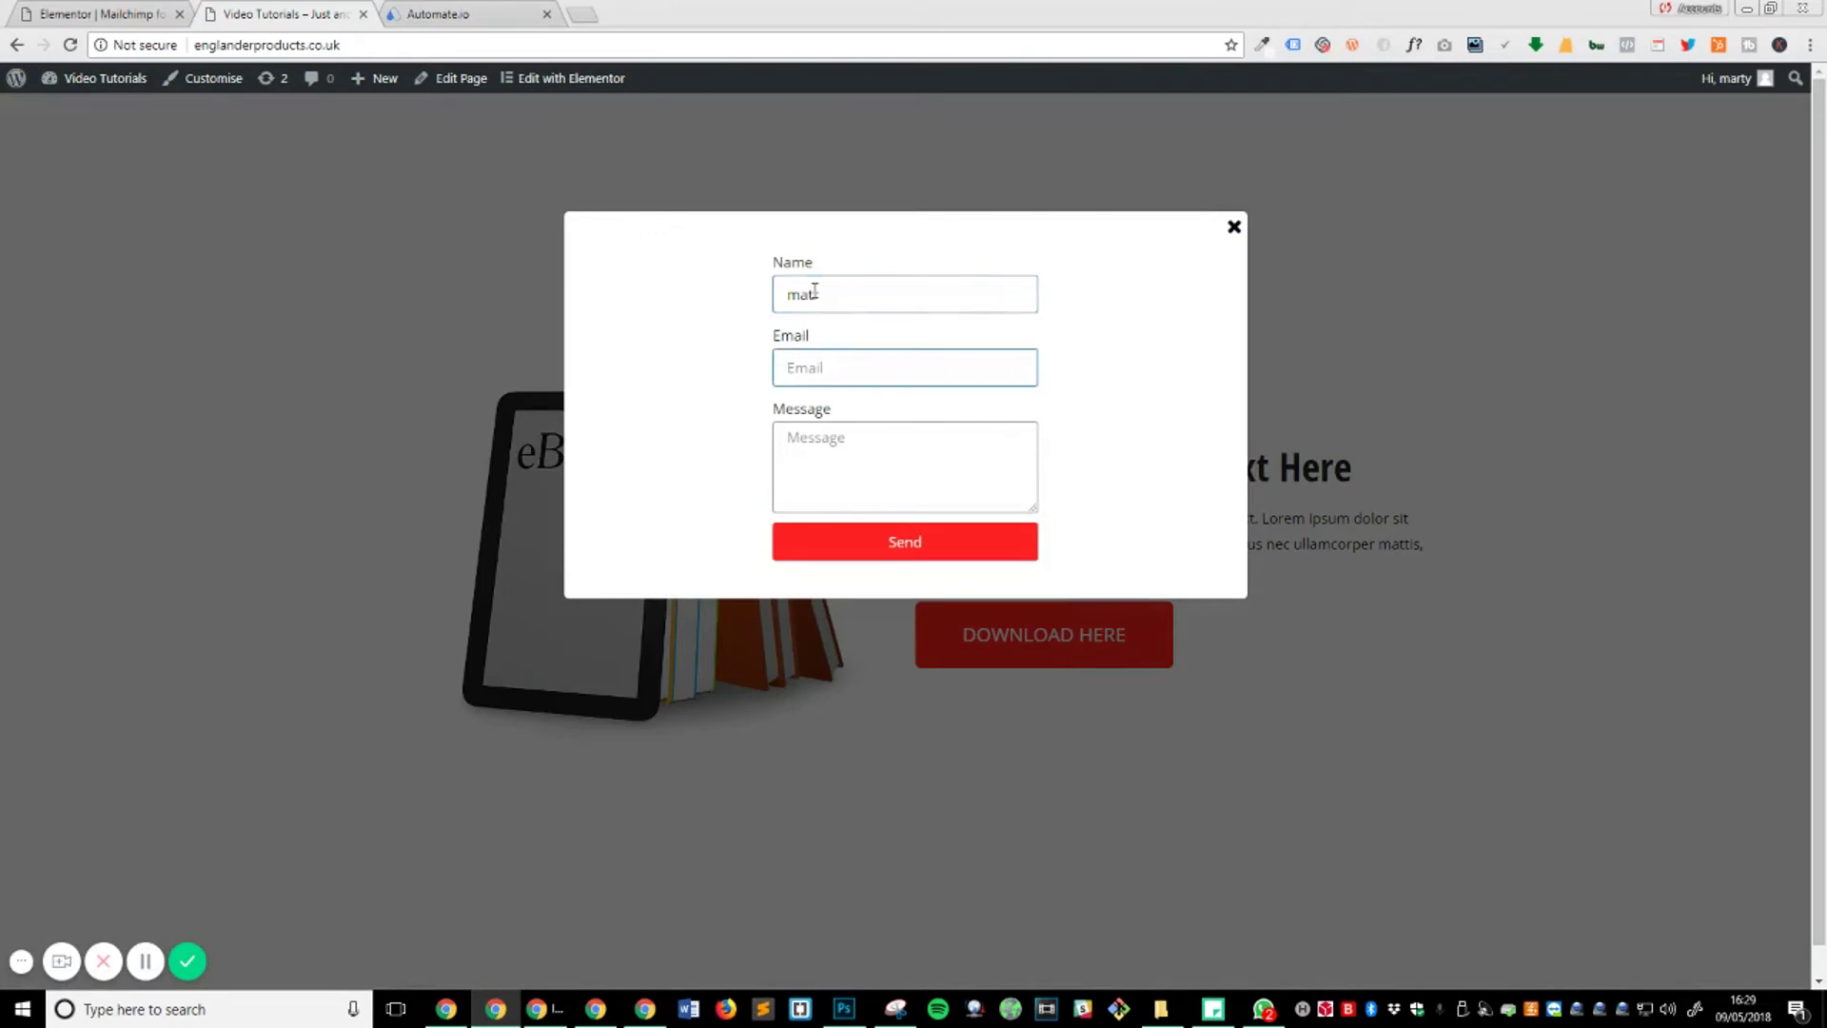
type("test")
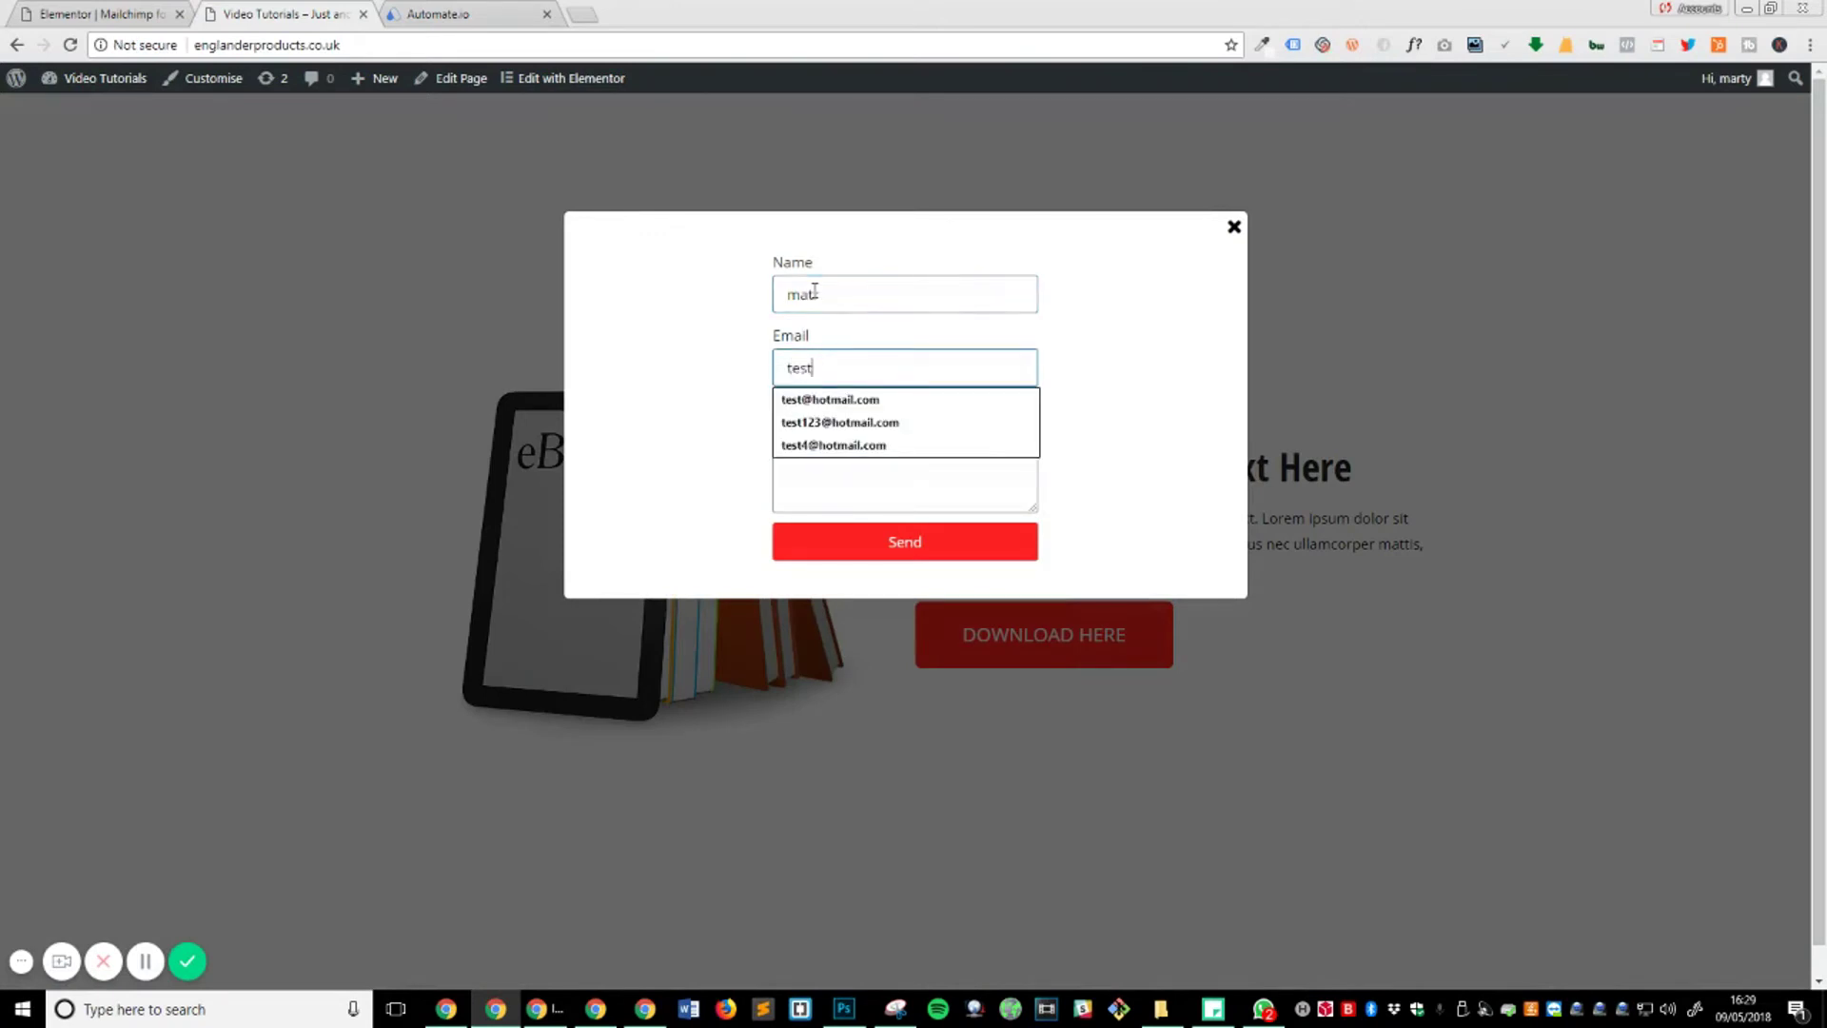
key("Down")
key("Tab")
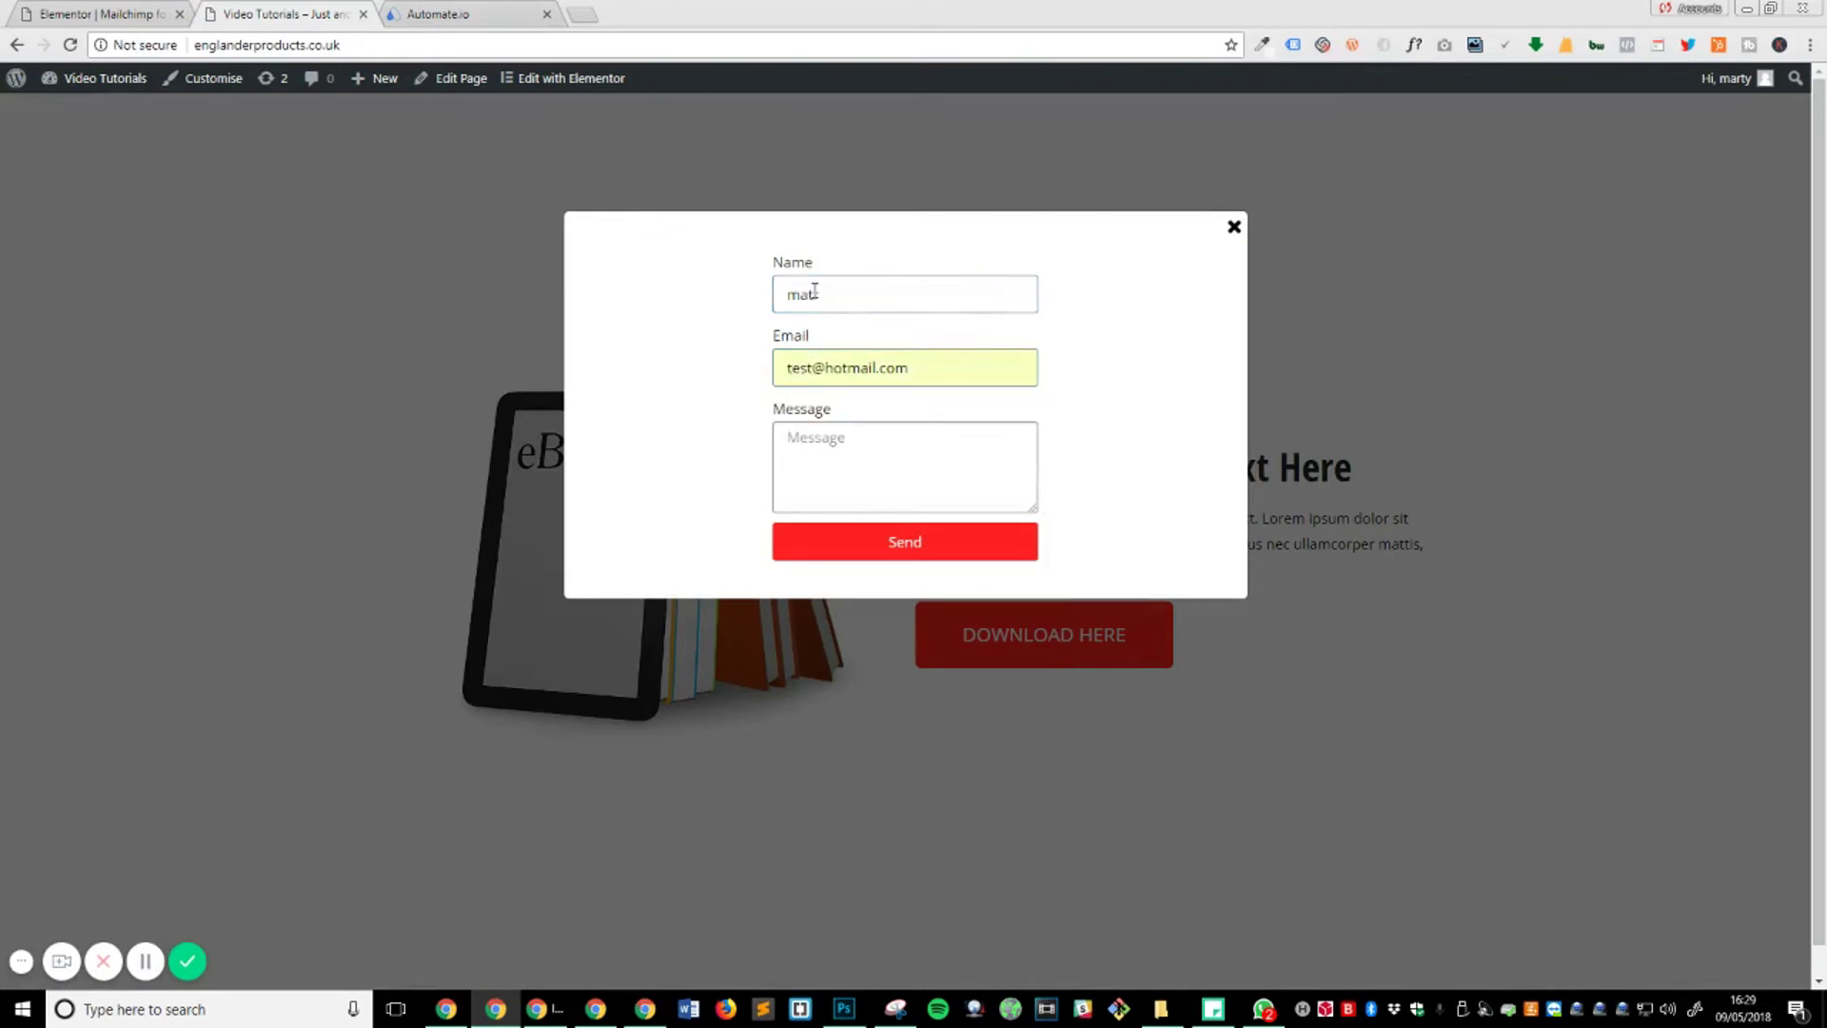
type("tewdfgsikjh")
left_click(905, 551)
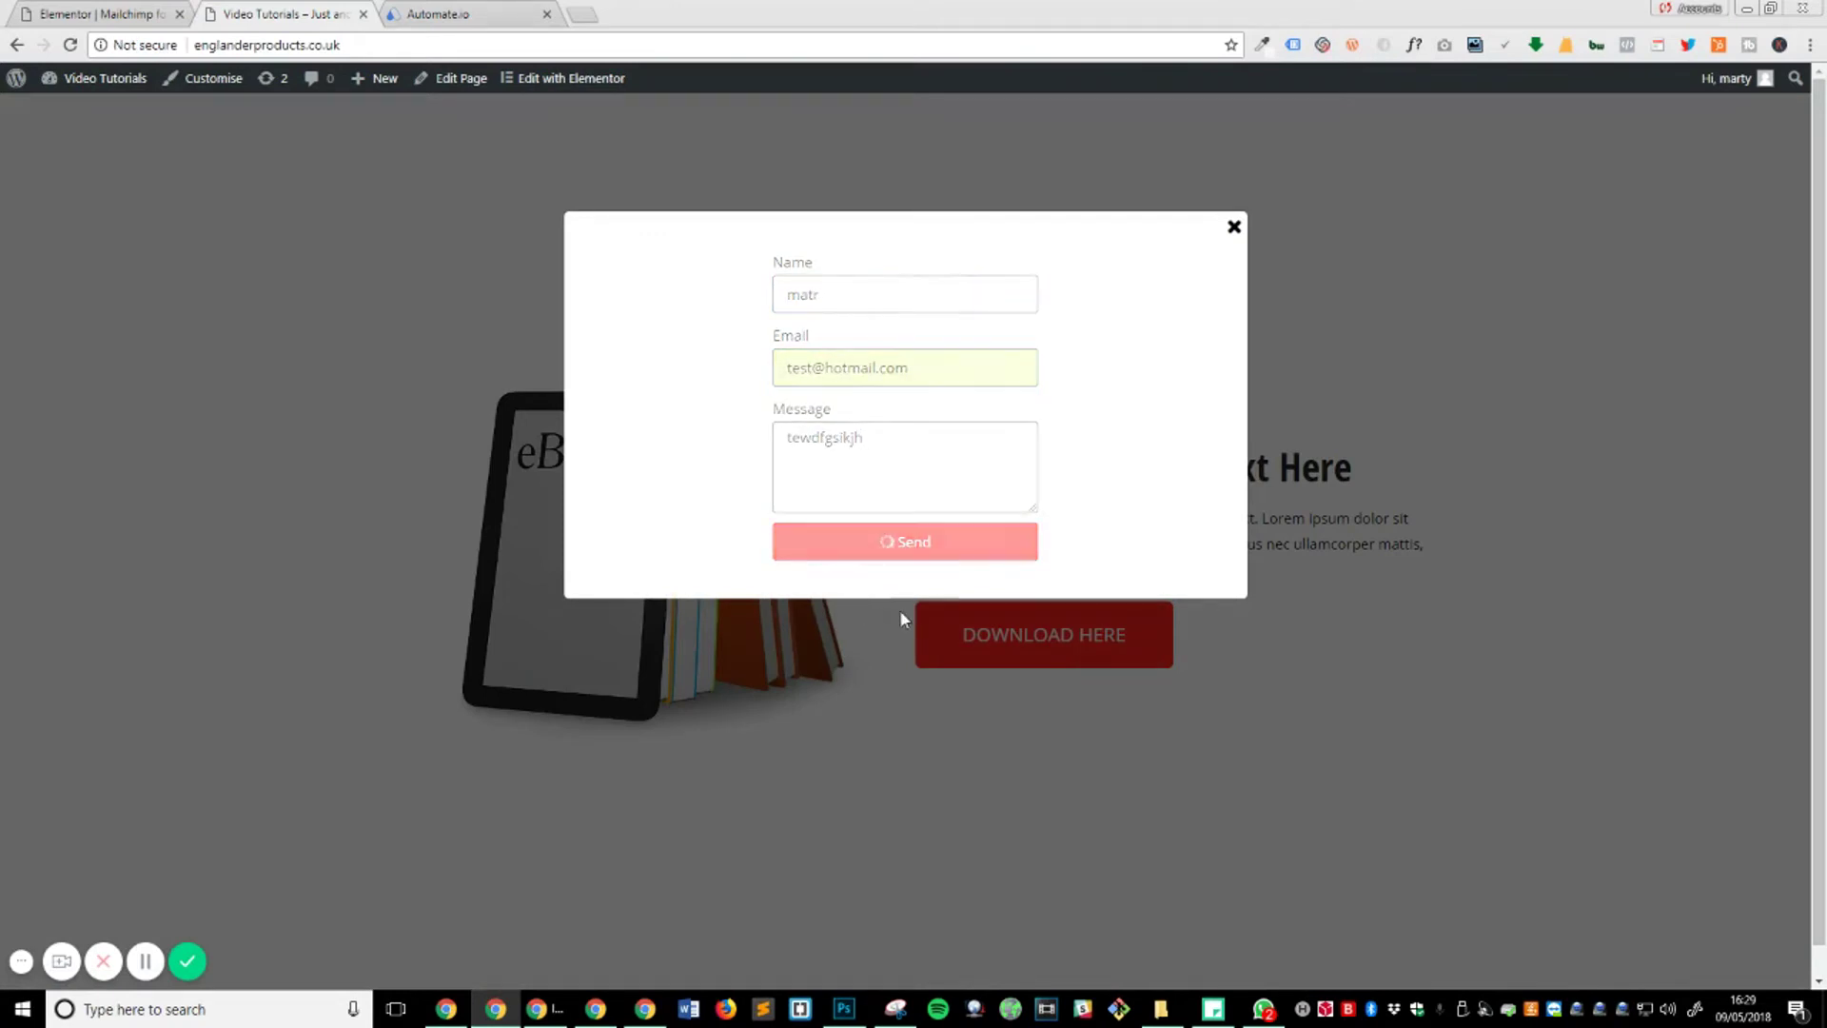
- Compare the bot's test page with the sent form to see the new entry's result
left_click(460, 13)
left_click(285, 13)
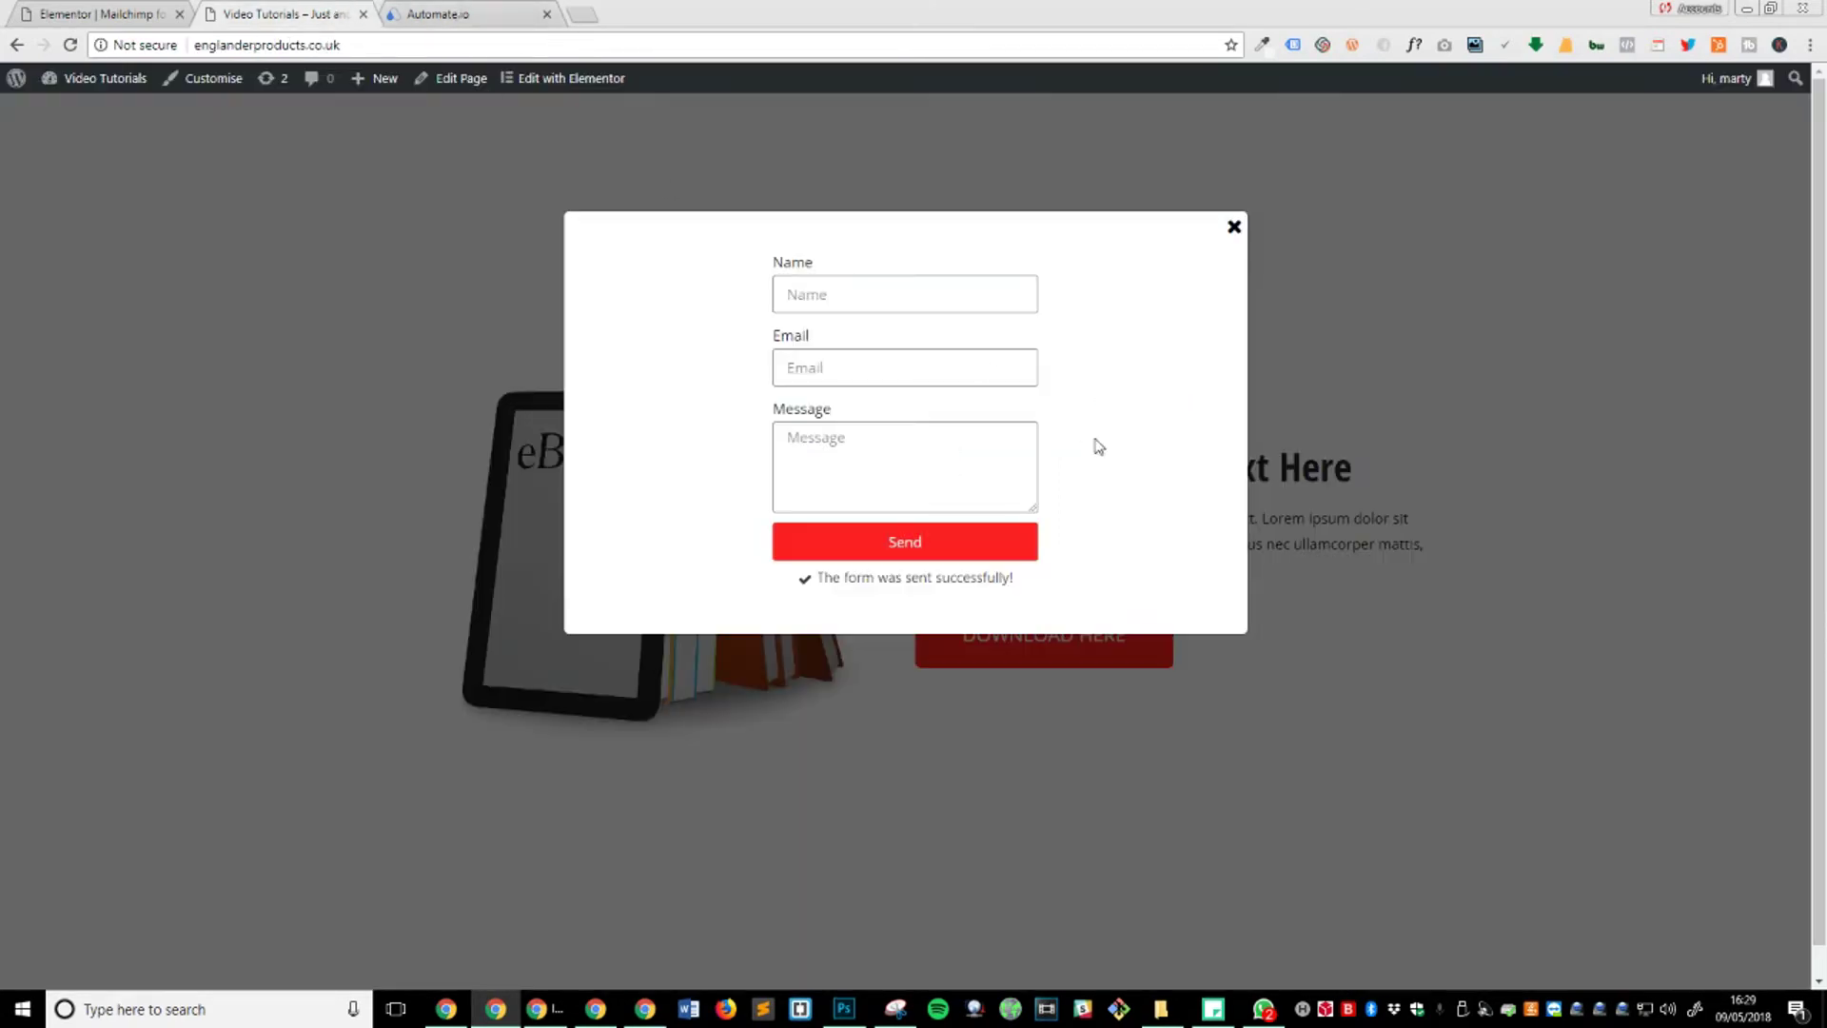
left_click(476, 12)
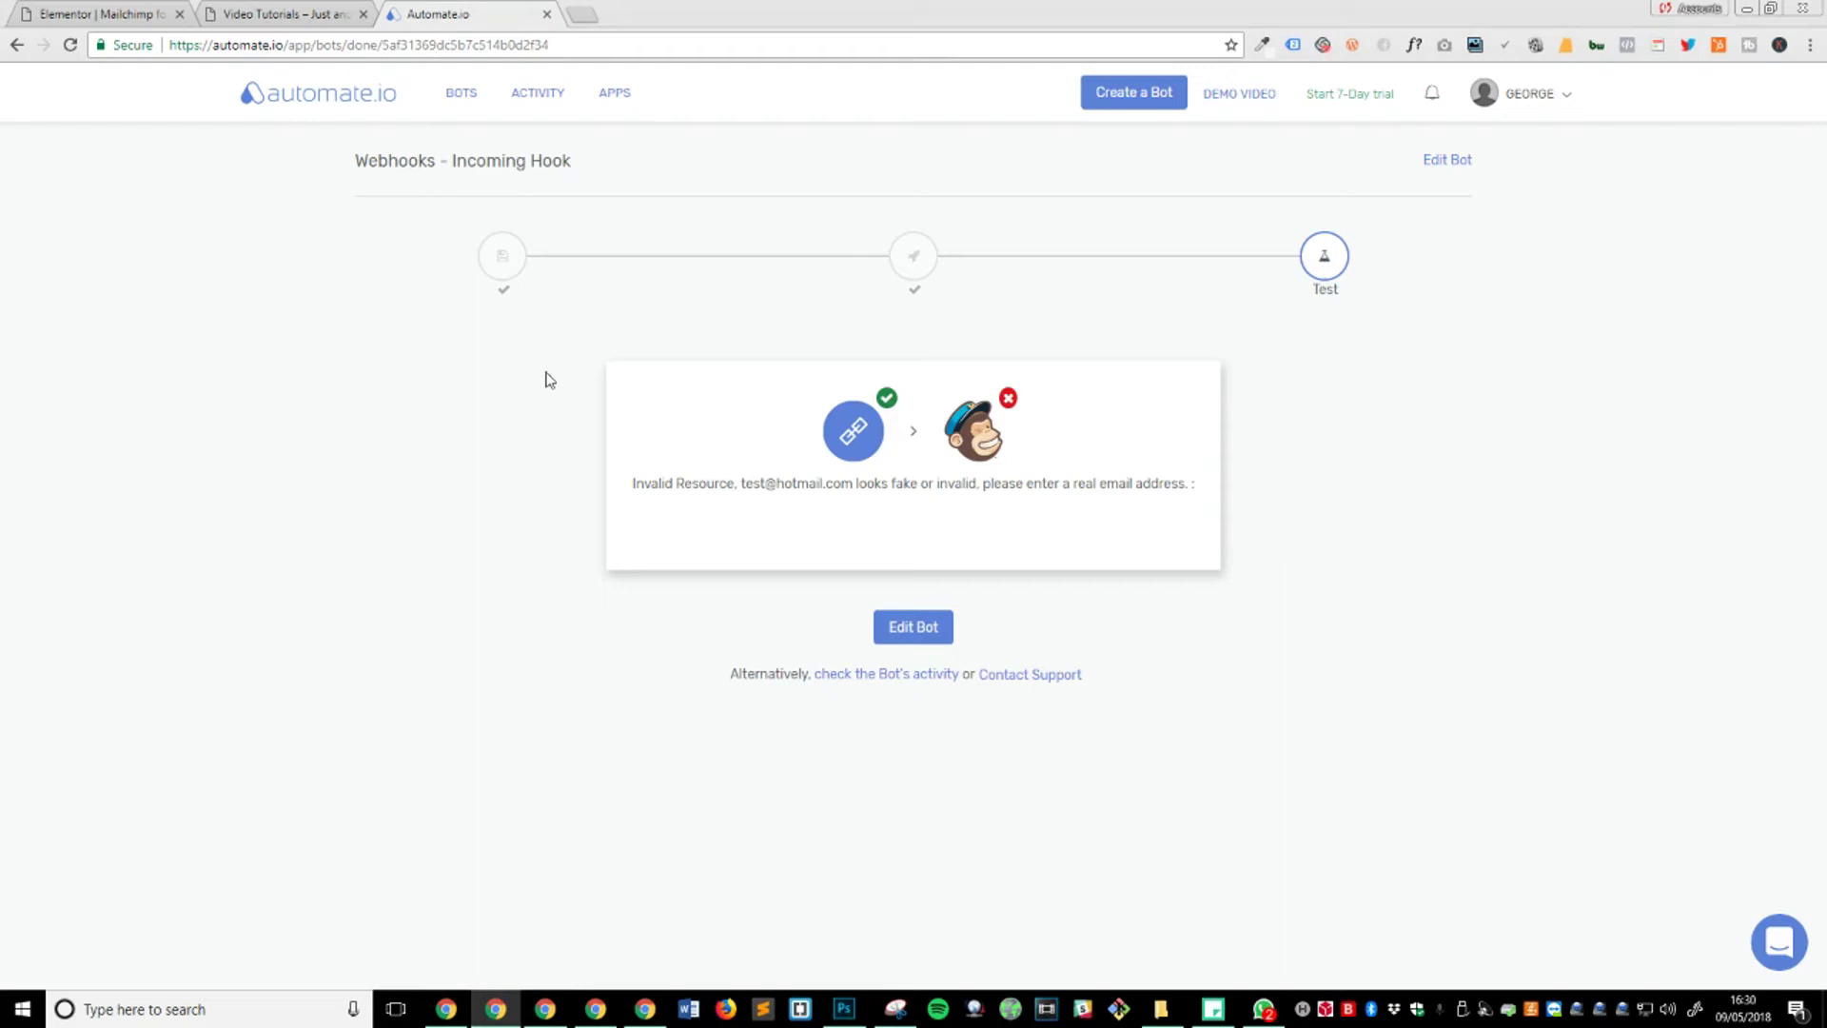
- Read the MailChimp error rejecting the test hotmail address as fake or not real
triple_click(702, 482)
double_click(801, 482)
double_click(1070, 493)
left_click(1339, 484)
- Return to the Elementor popup form editor and fold away its Webhook settings
left_click(85, 12)
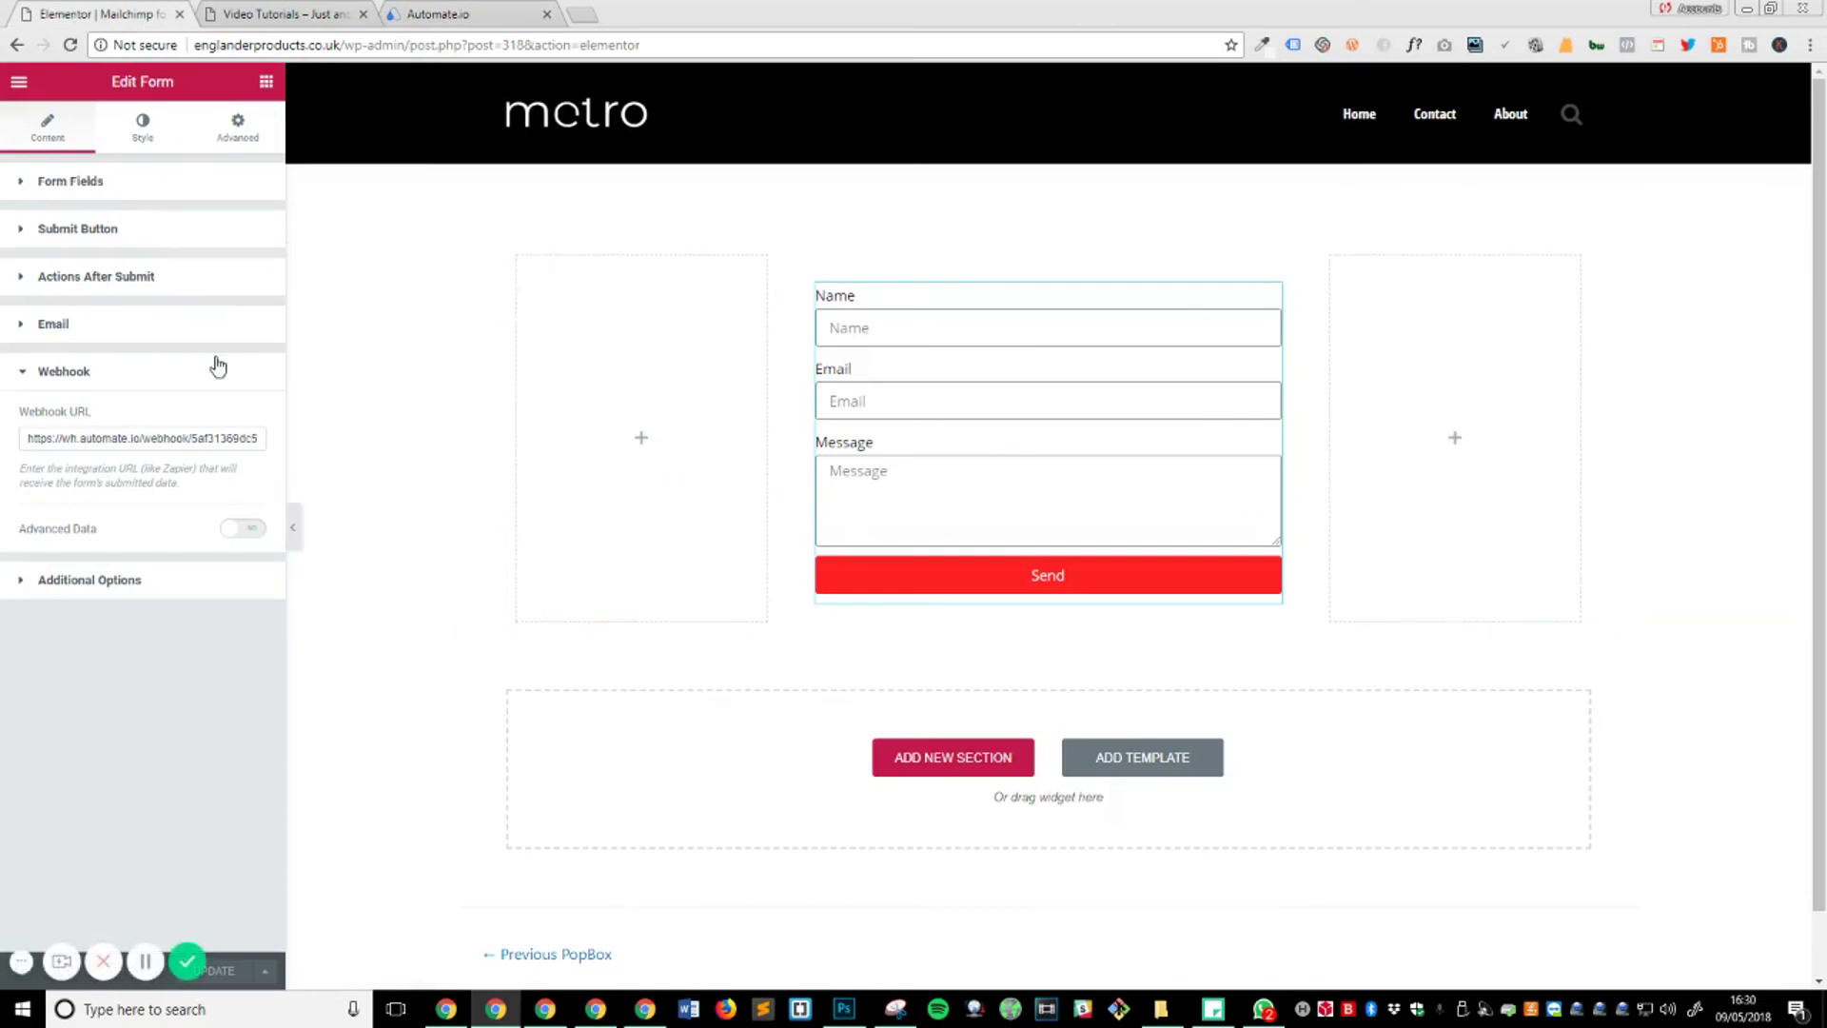
left_click(100, 371)
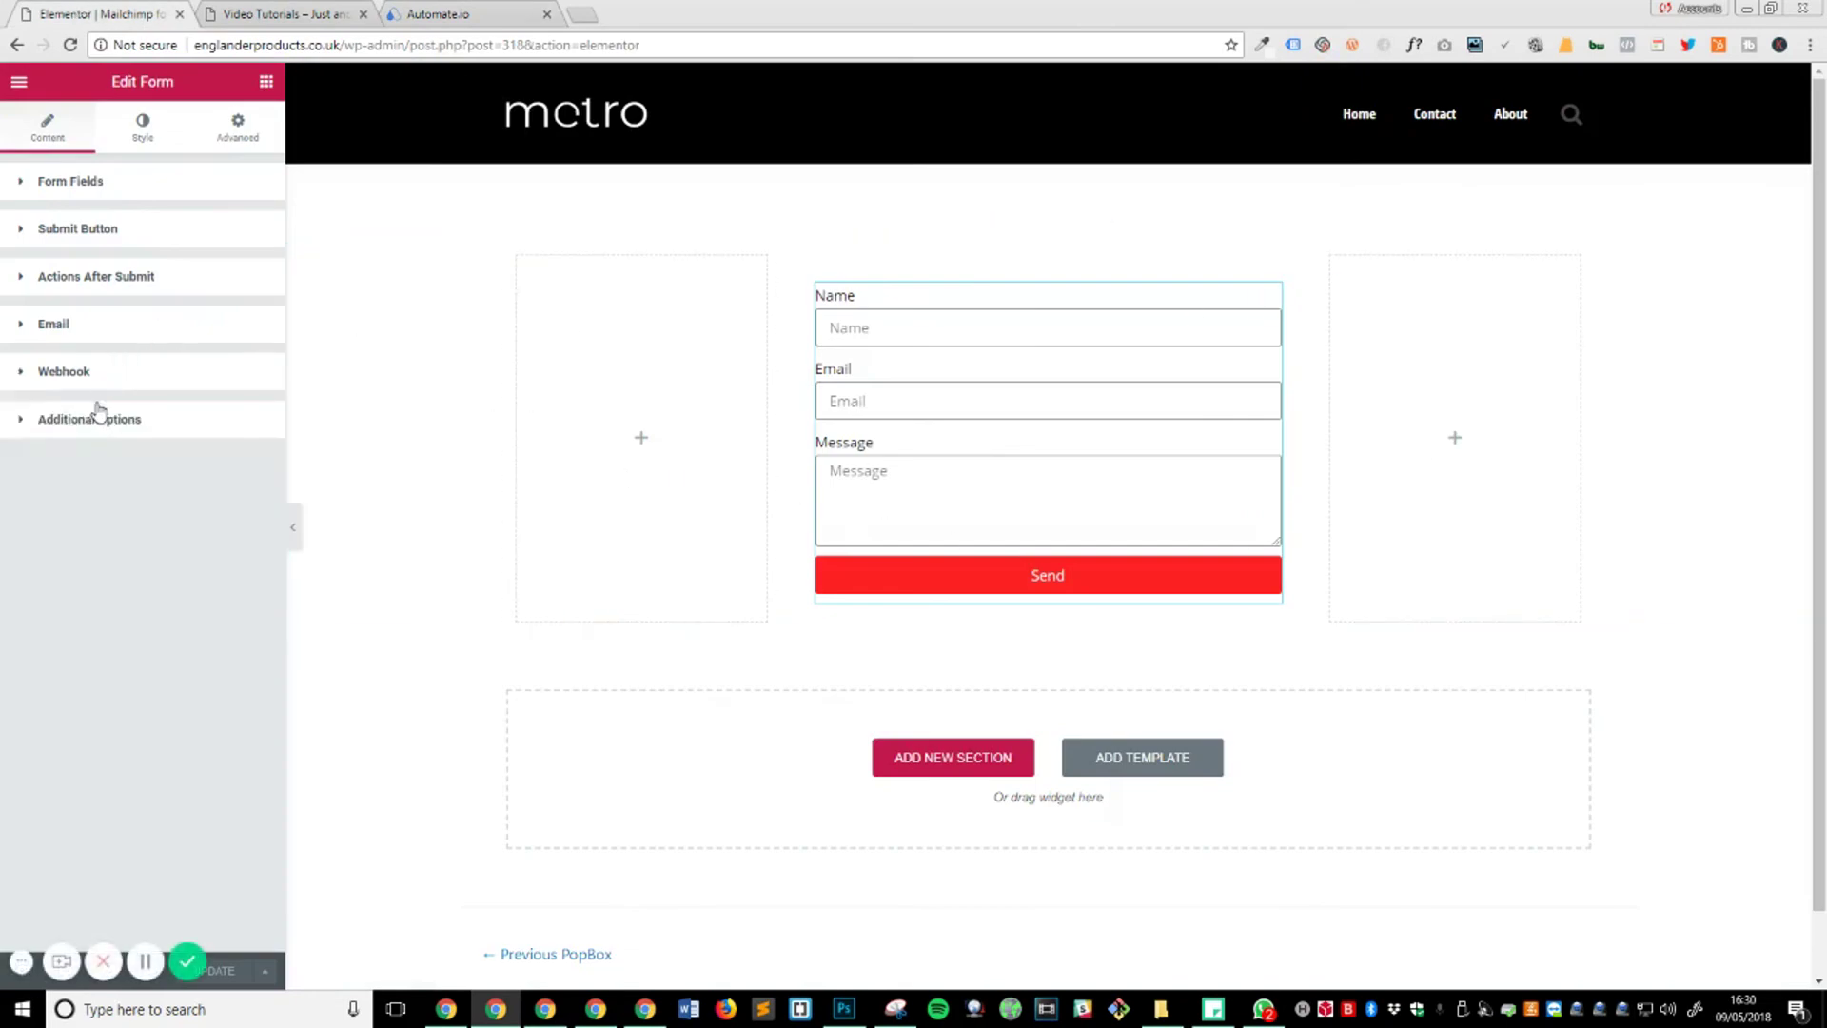